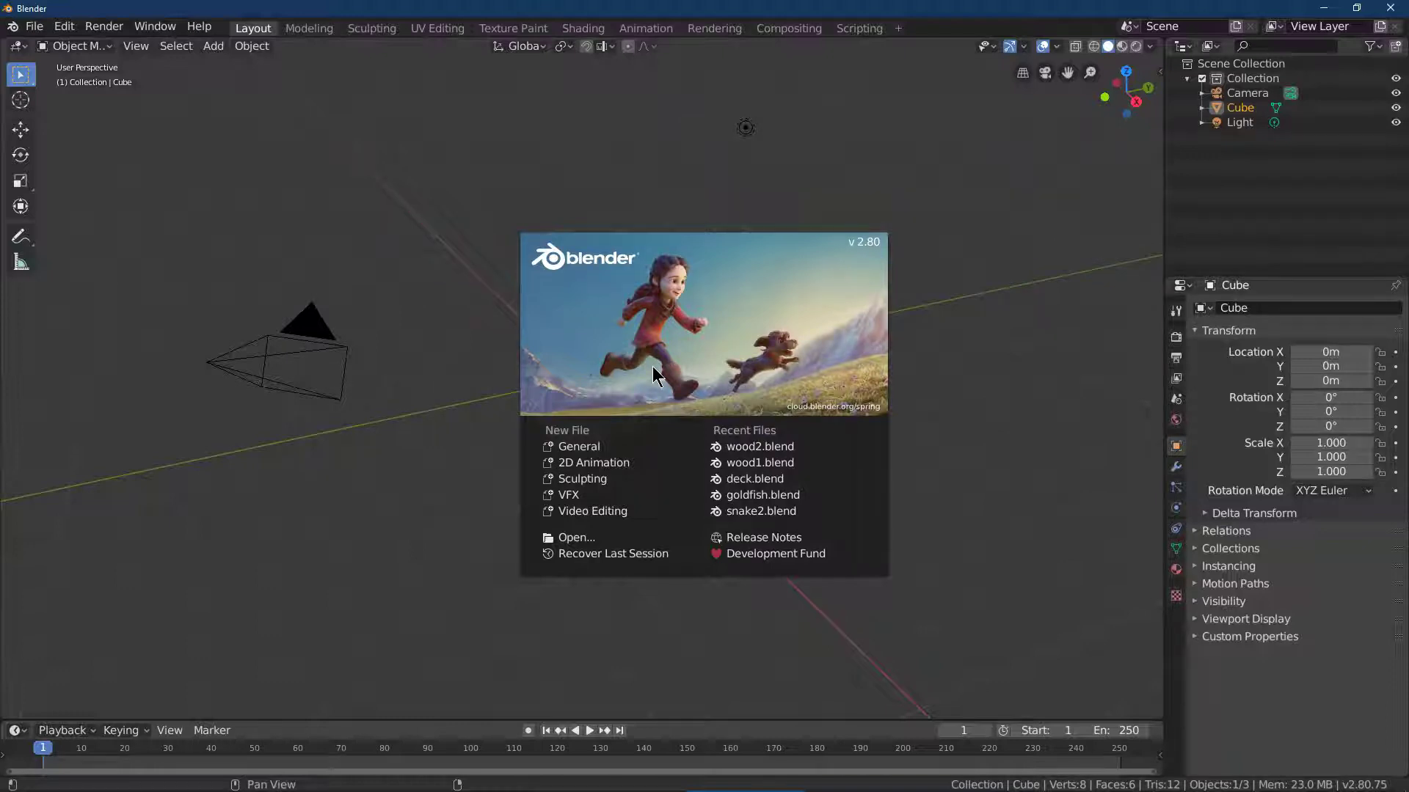
Open a General scene from the splash screen and delete the default cube
left_click(592, 446)
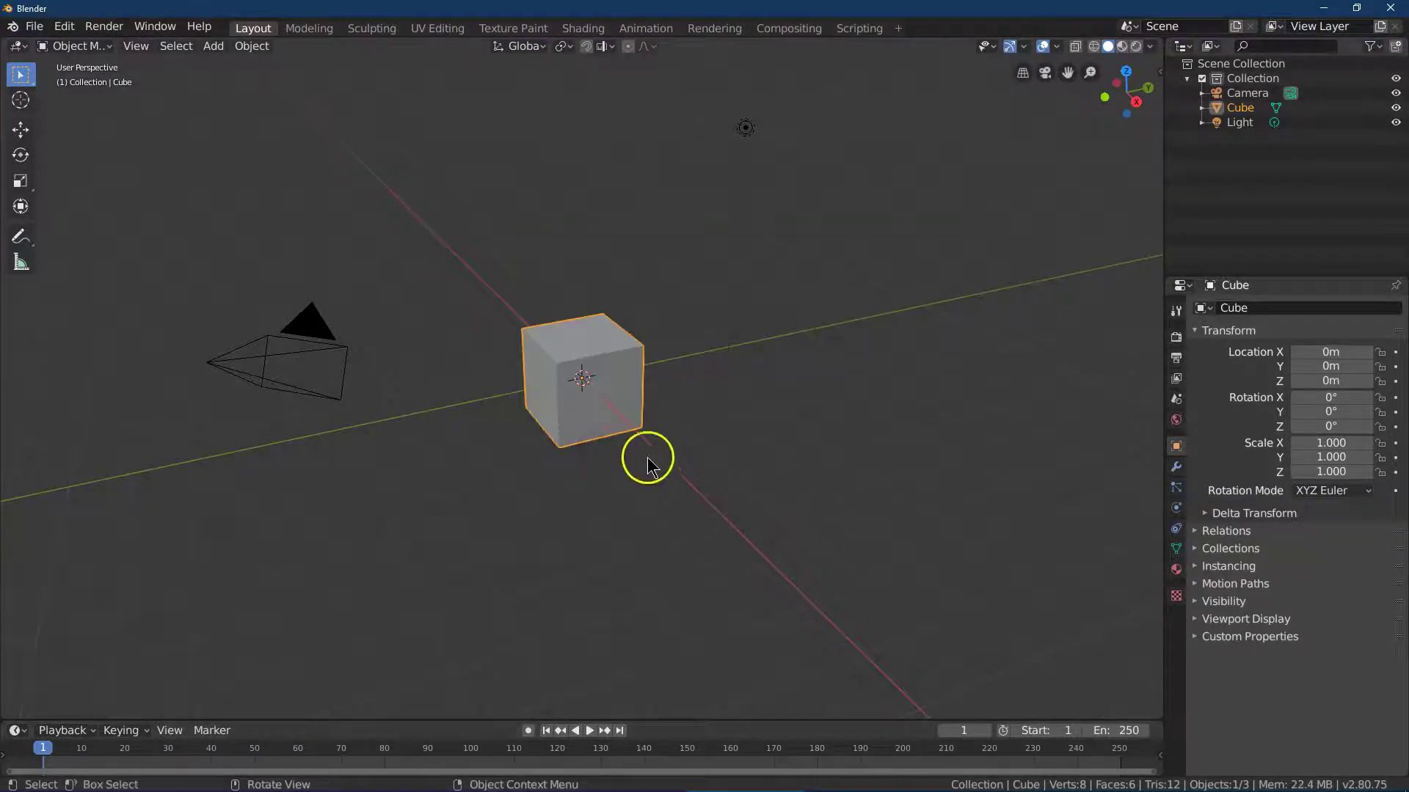
left_click(248, 48)
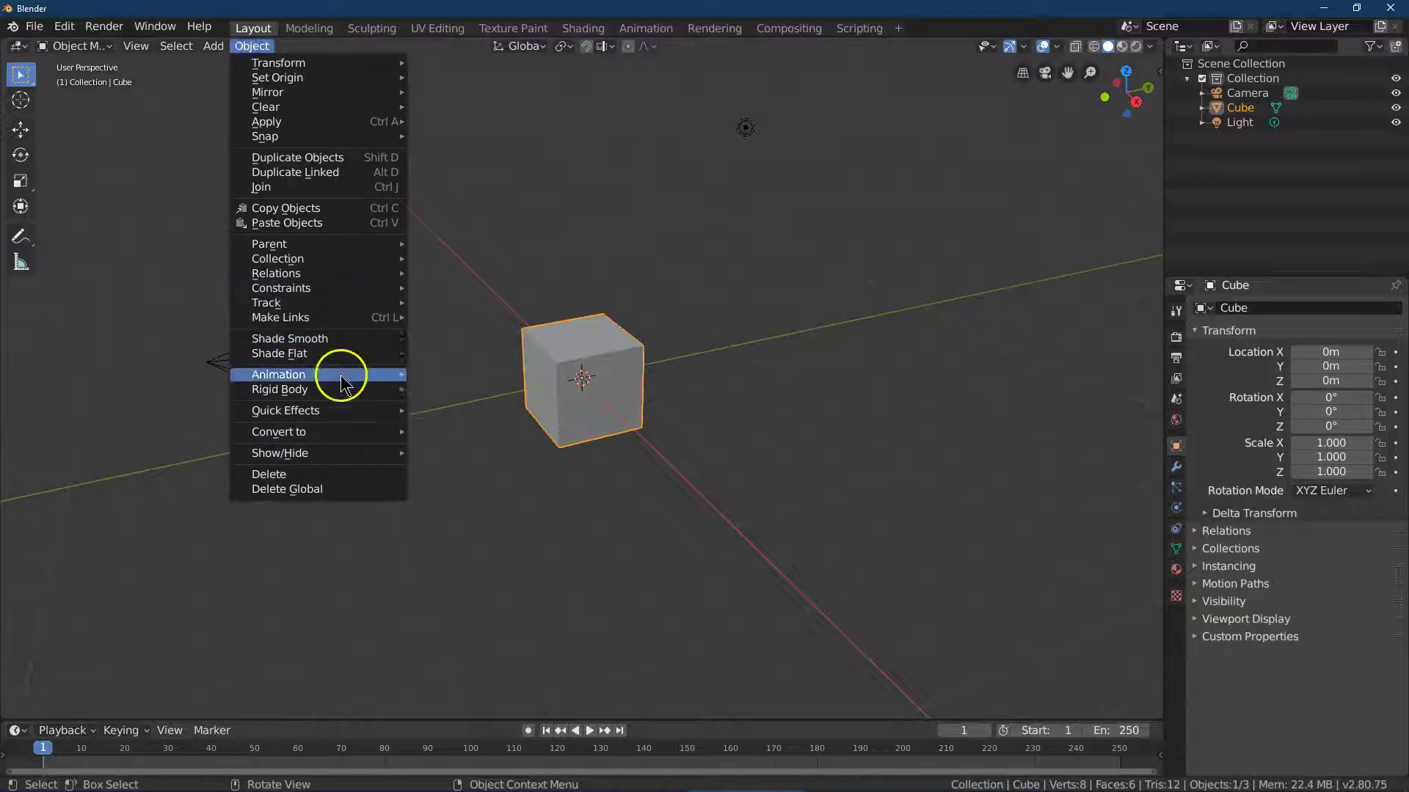
left_click(308, 474)
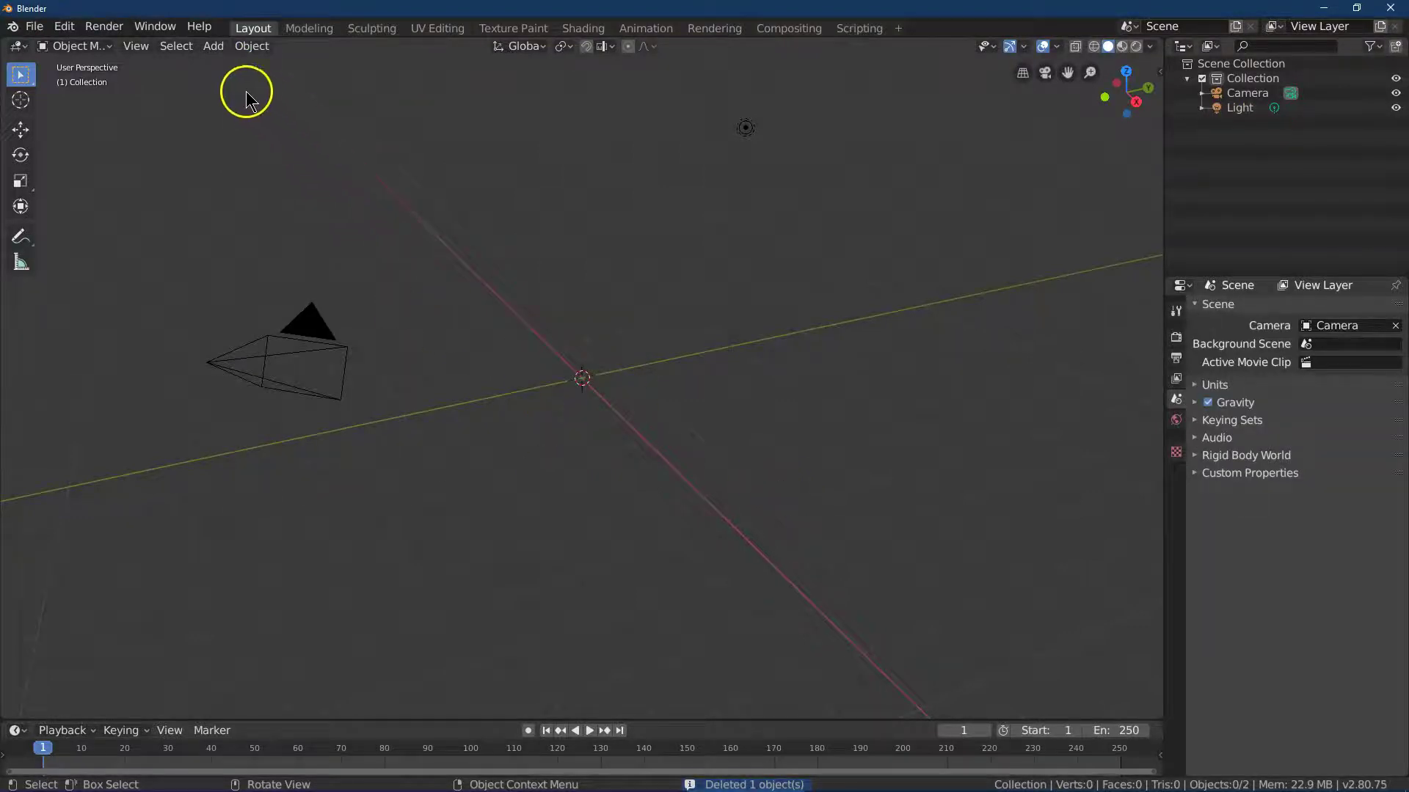
Add a text object at the origin and replace its placeholder wording with 'COLD'
left_click(213, 49)
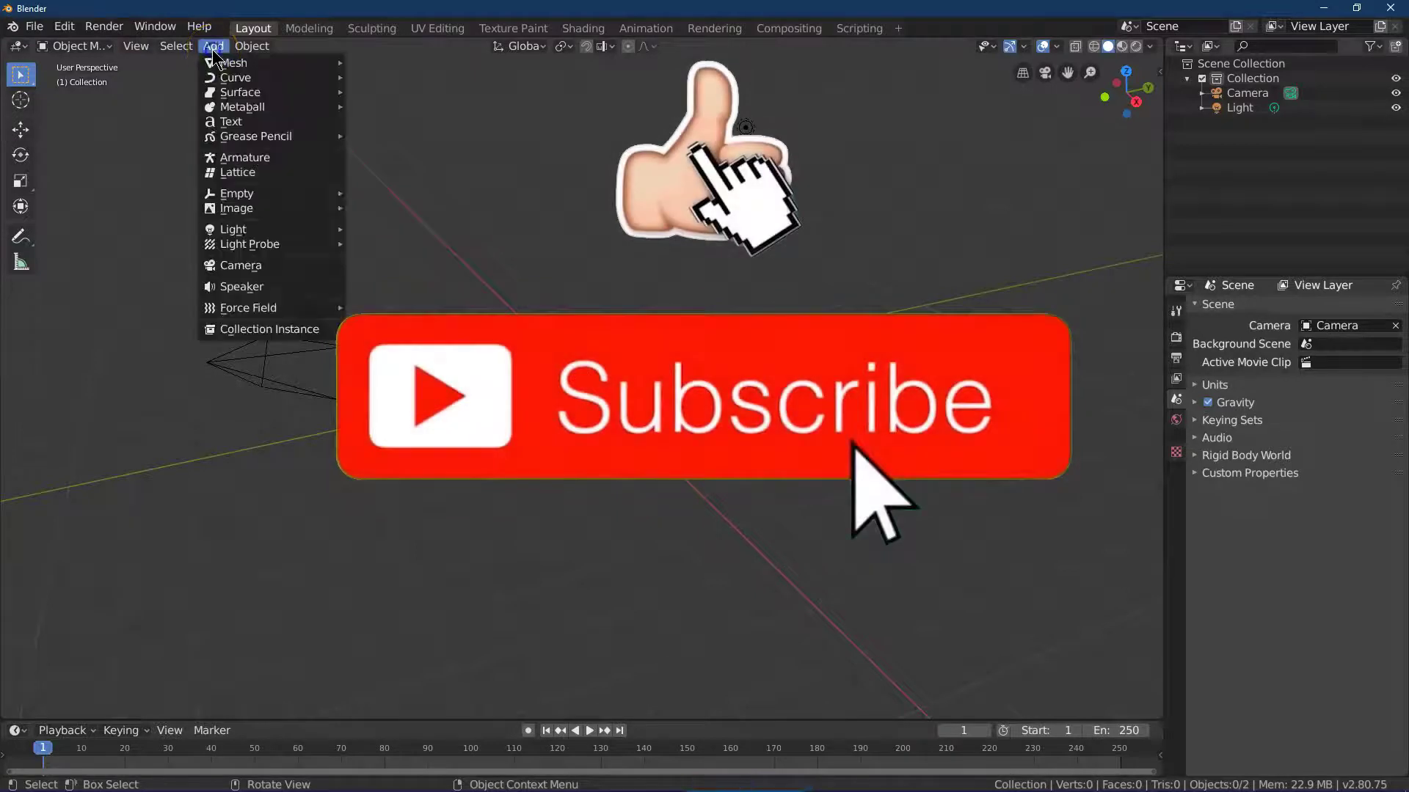
left_click(245, 126)
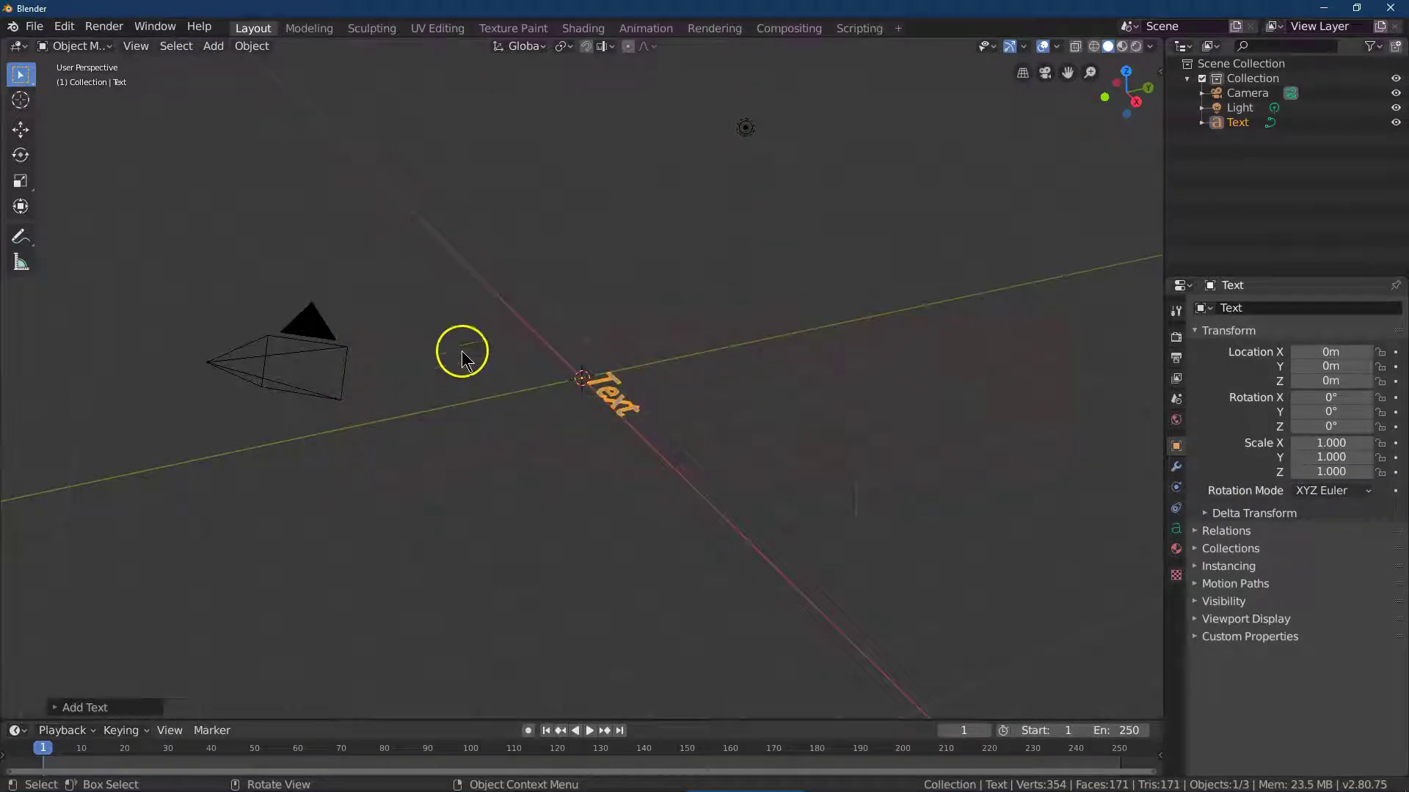
left_click(104, 52)
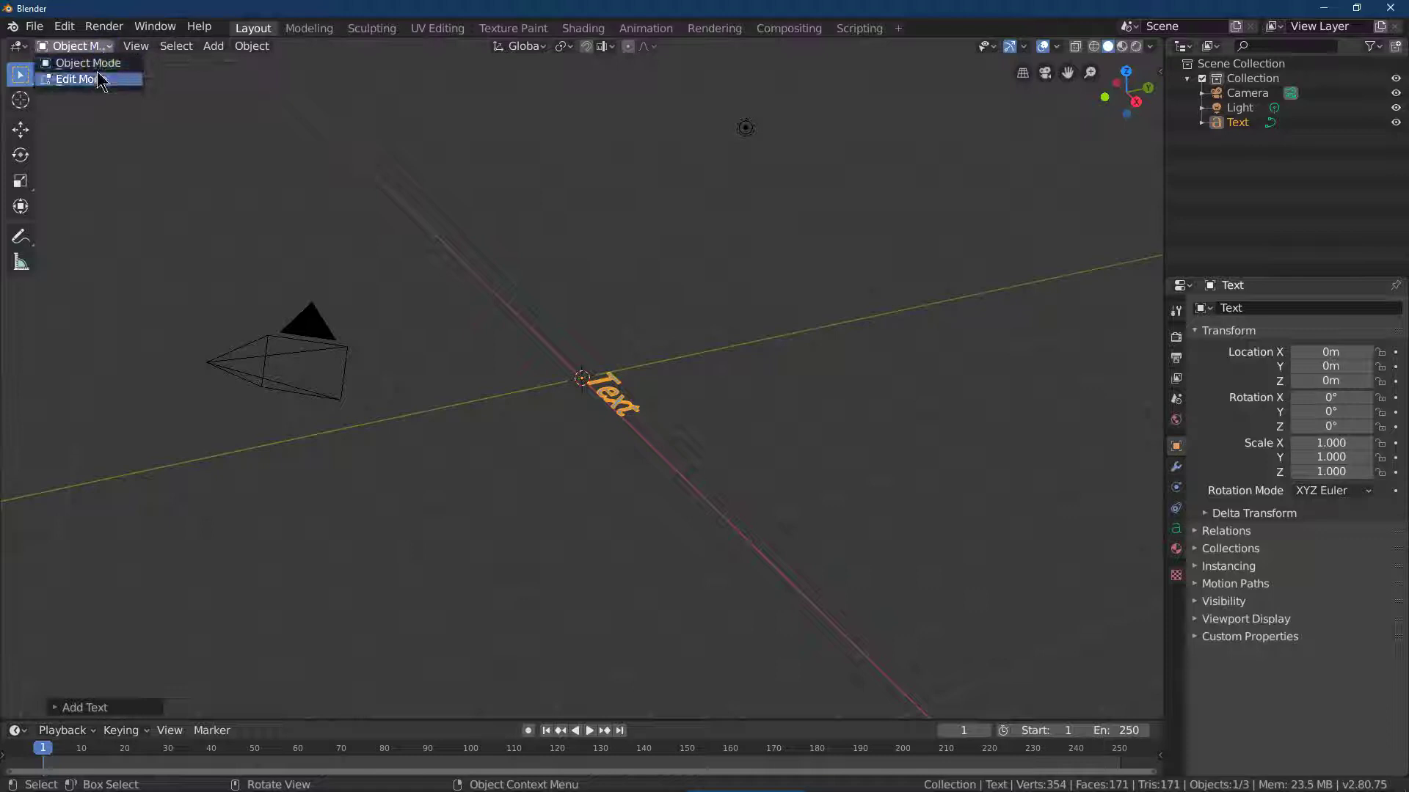
left_click(97, 71)
key("BackSpace")
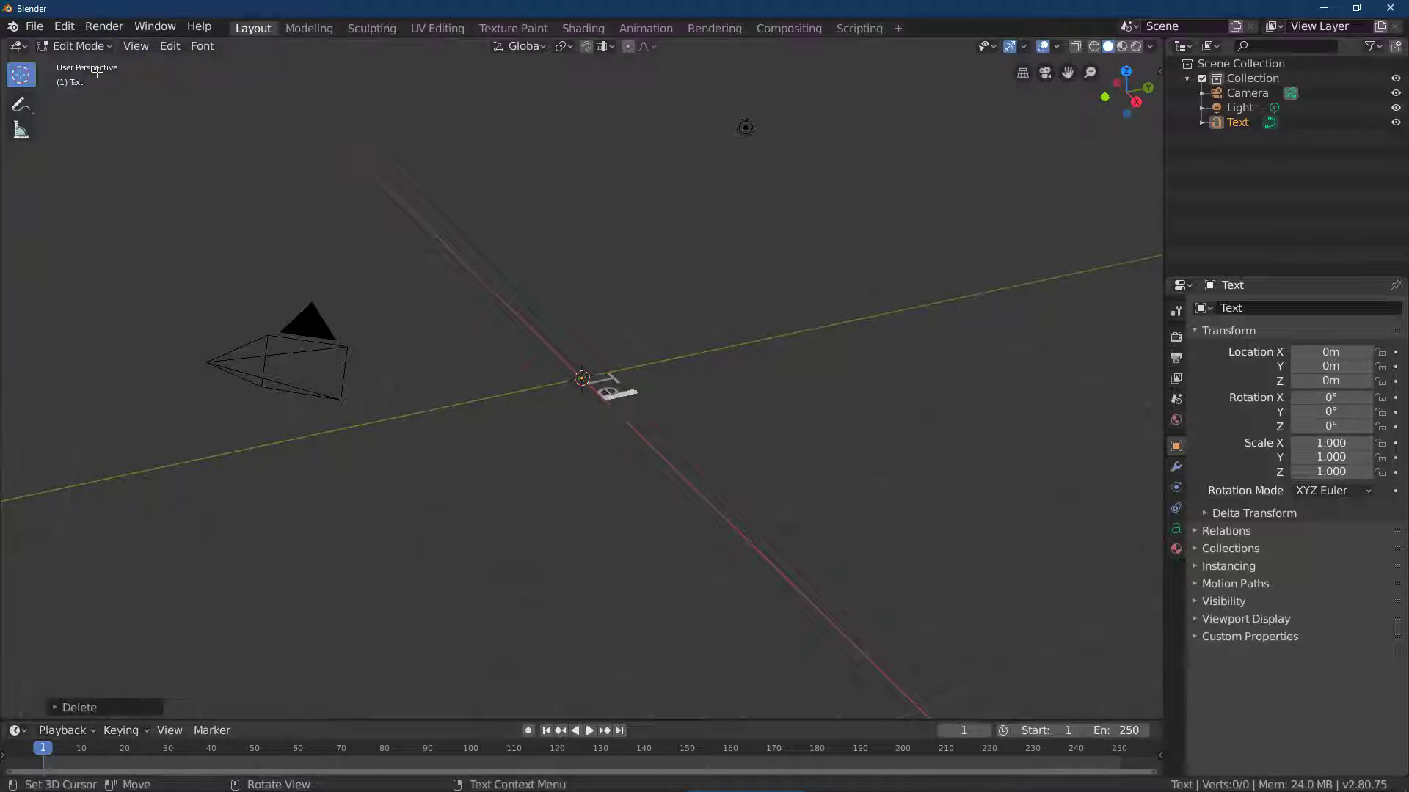
key("shift")
type("T")
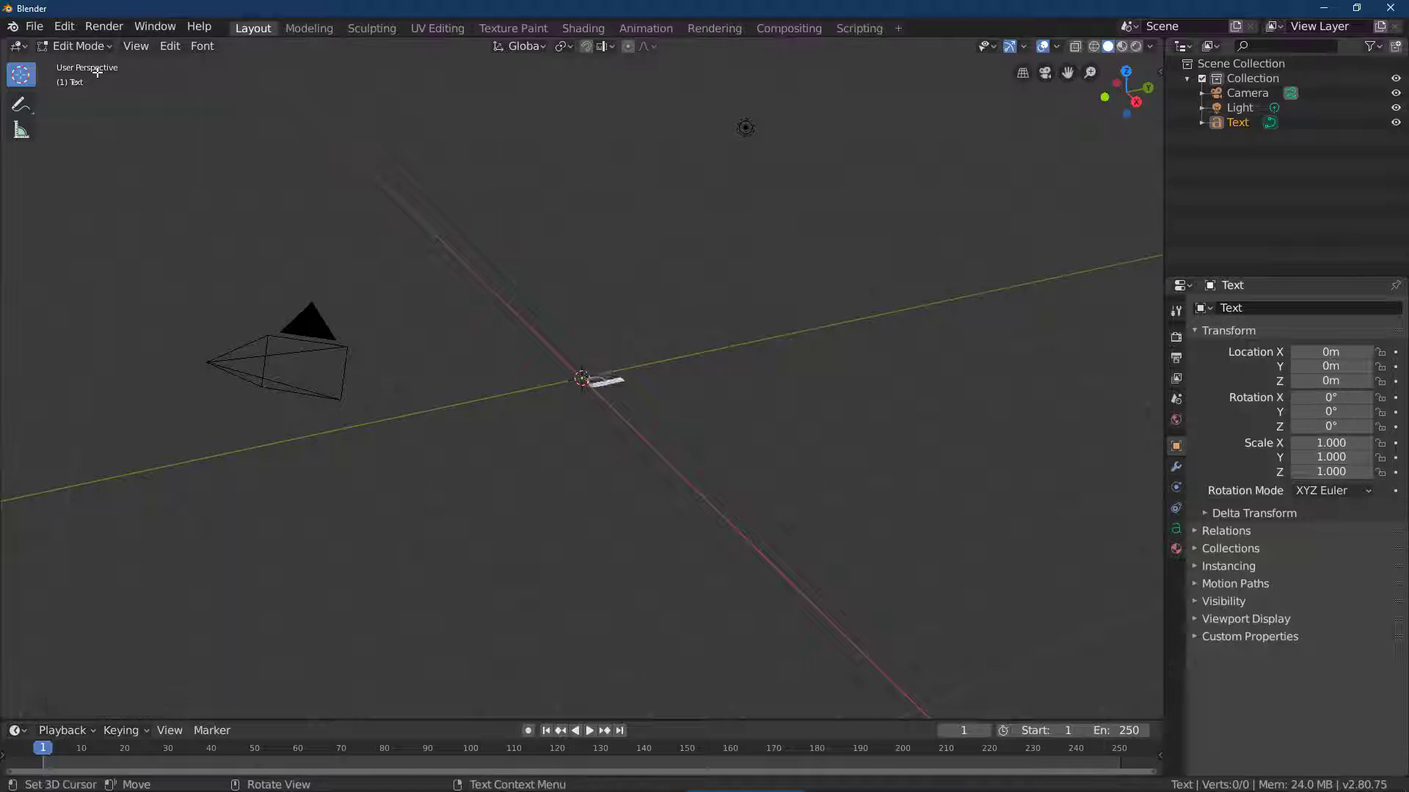
type("E")
type("d")
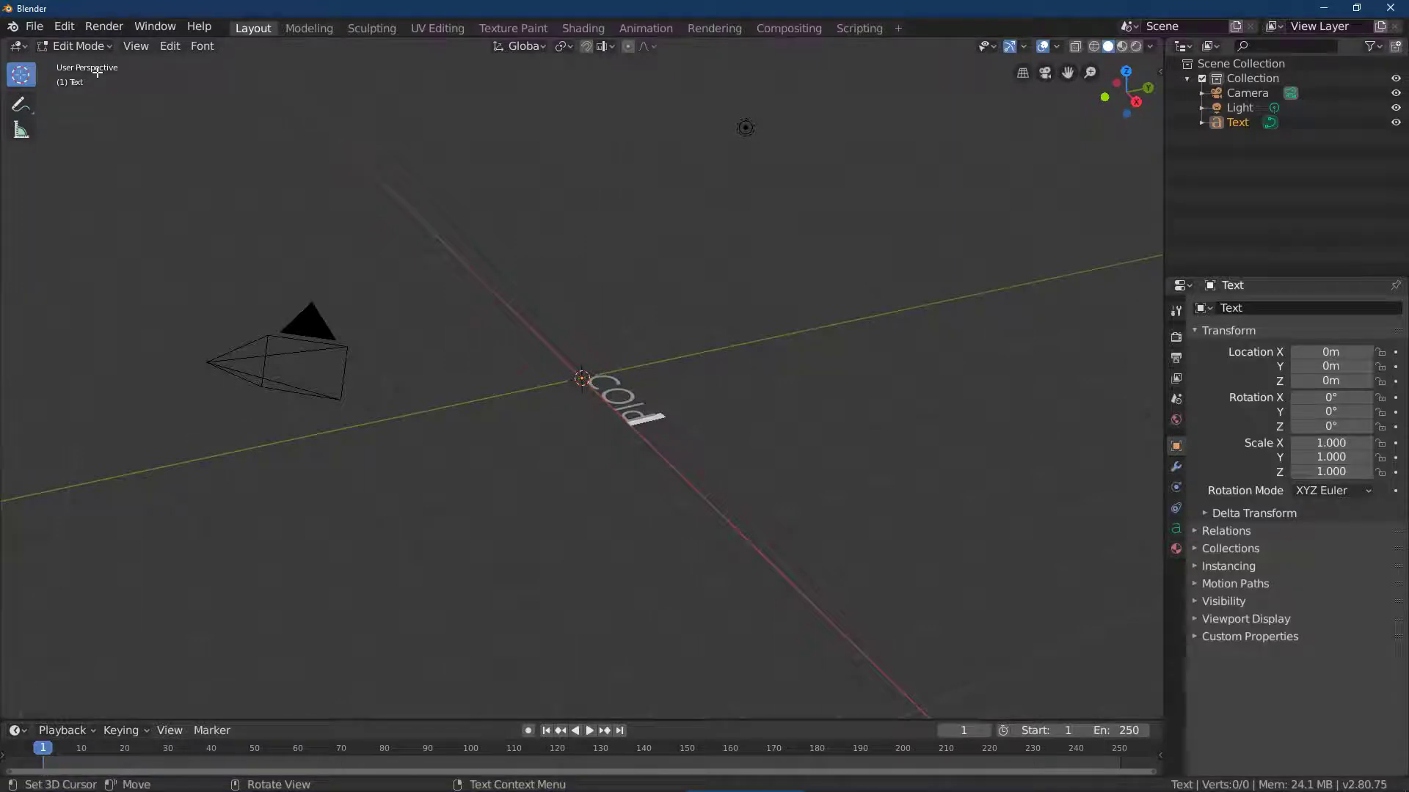
key("BackSpace")
key("BackSpace")
key("BackSpace")
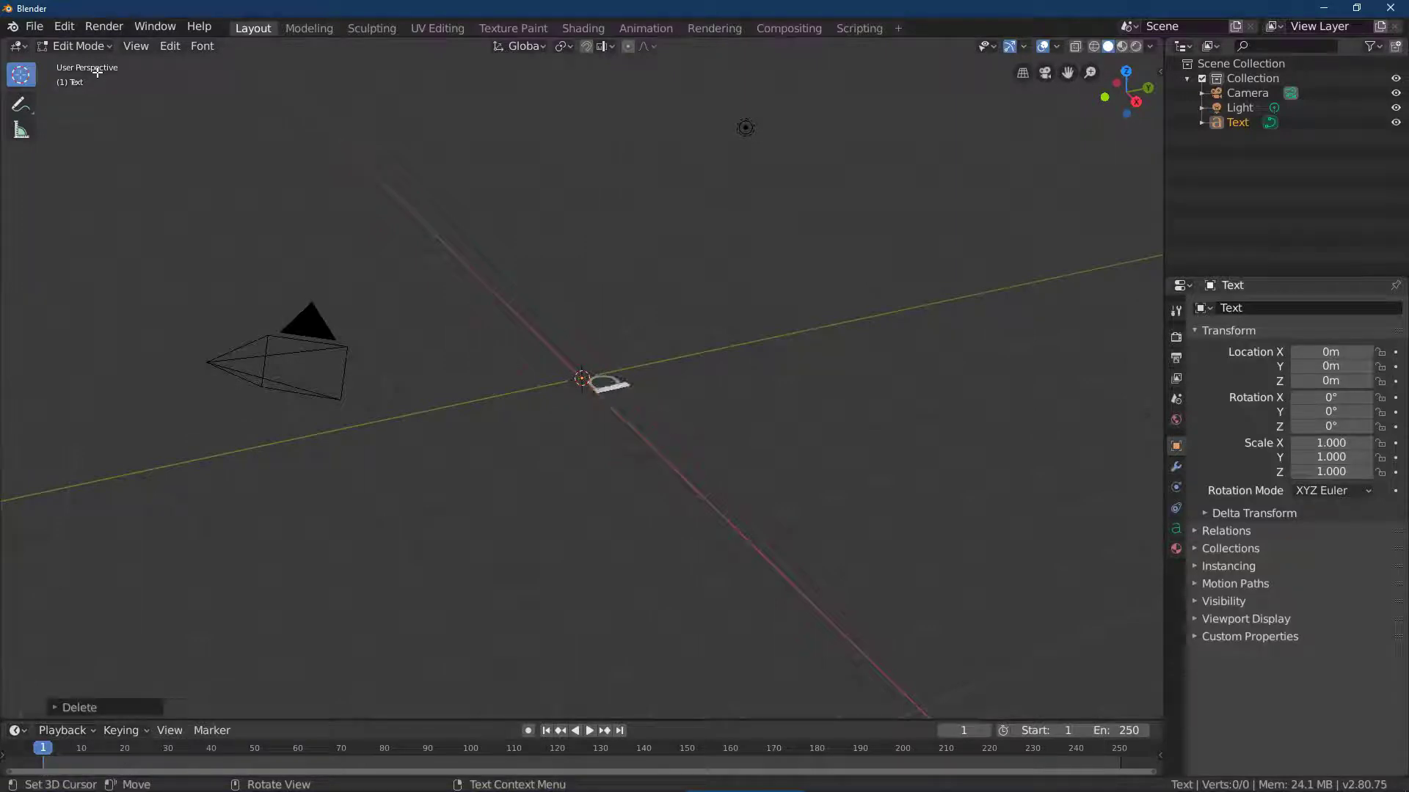
type("LD")
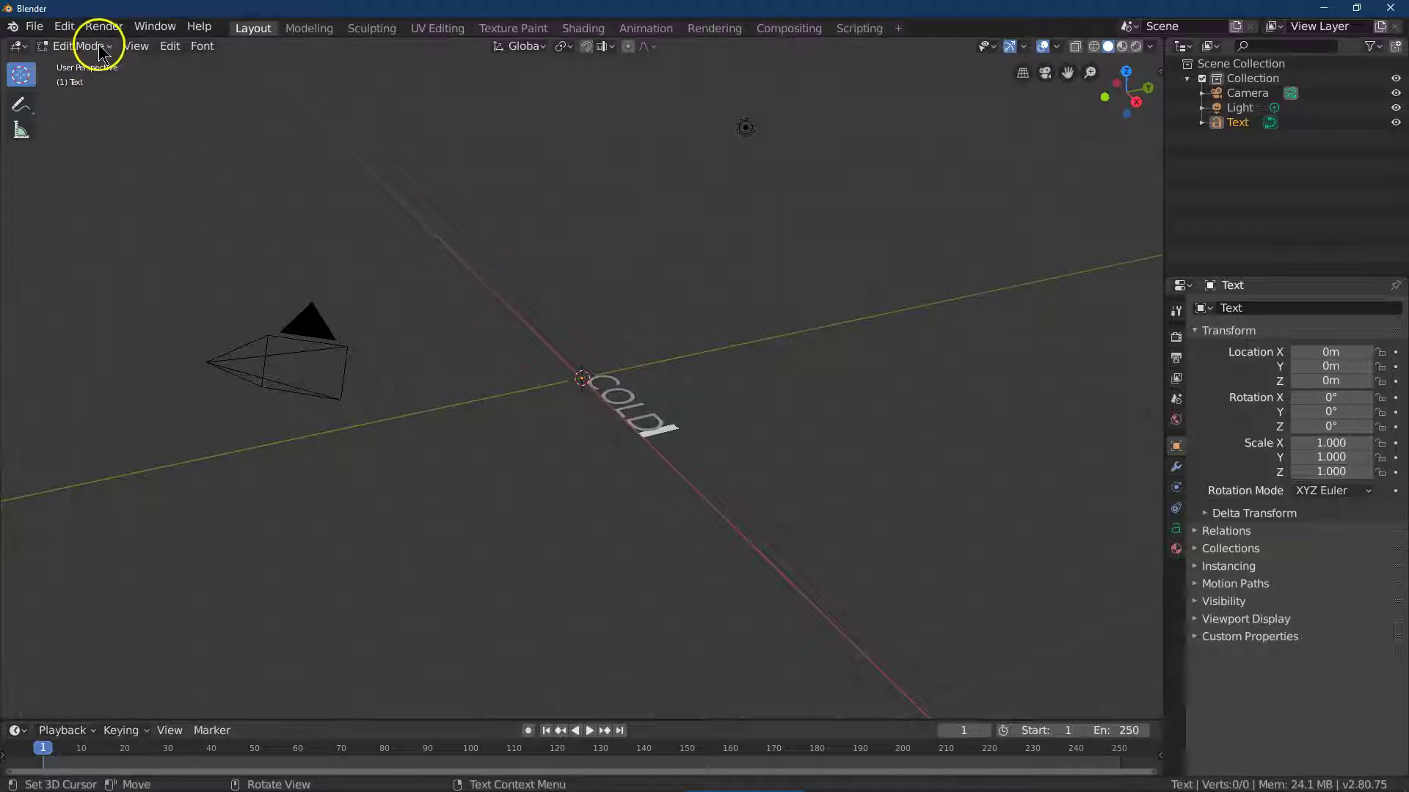
left_click(99, 48)
Back in Object Mode, set the COLD text's Geometry Extrude to 1m
left_click(100, 64)
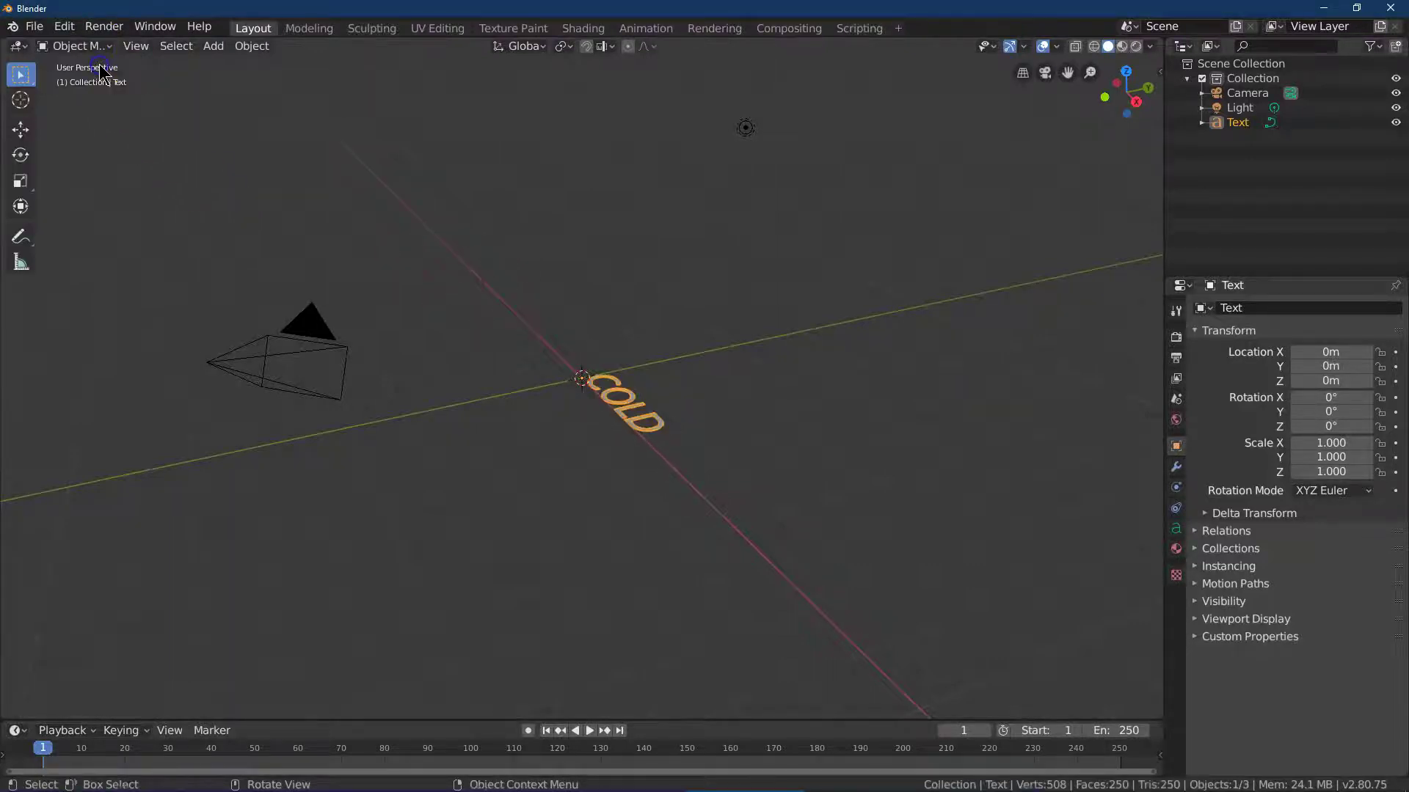
left_click(593, 380)
left_click(1177, 530)
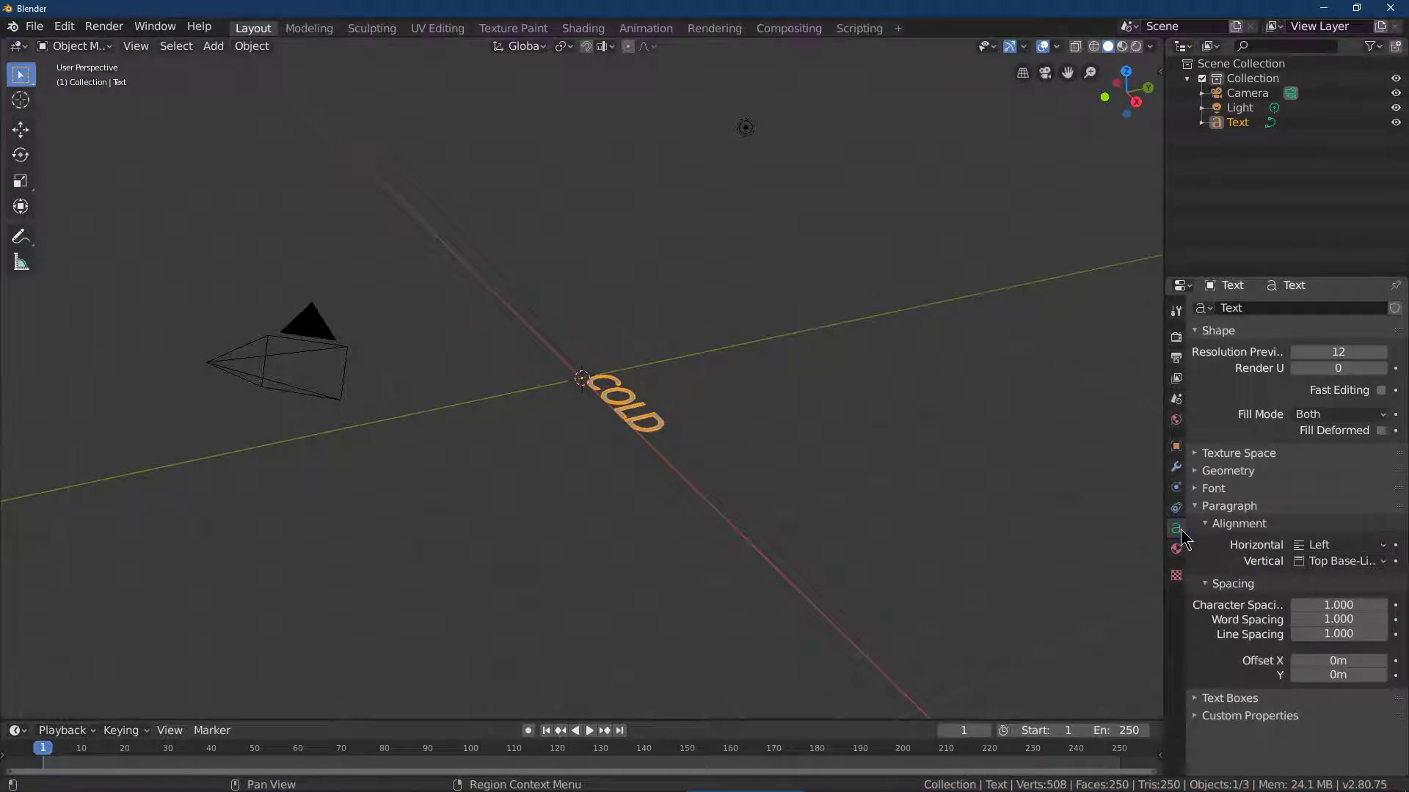
left_click(1206, 473)
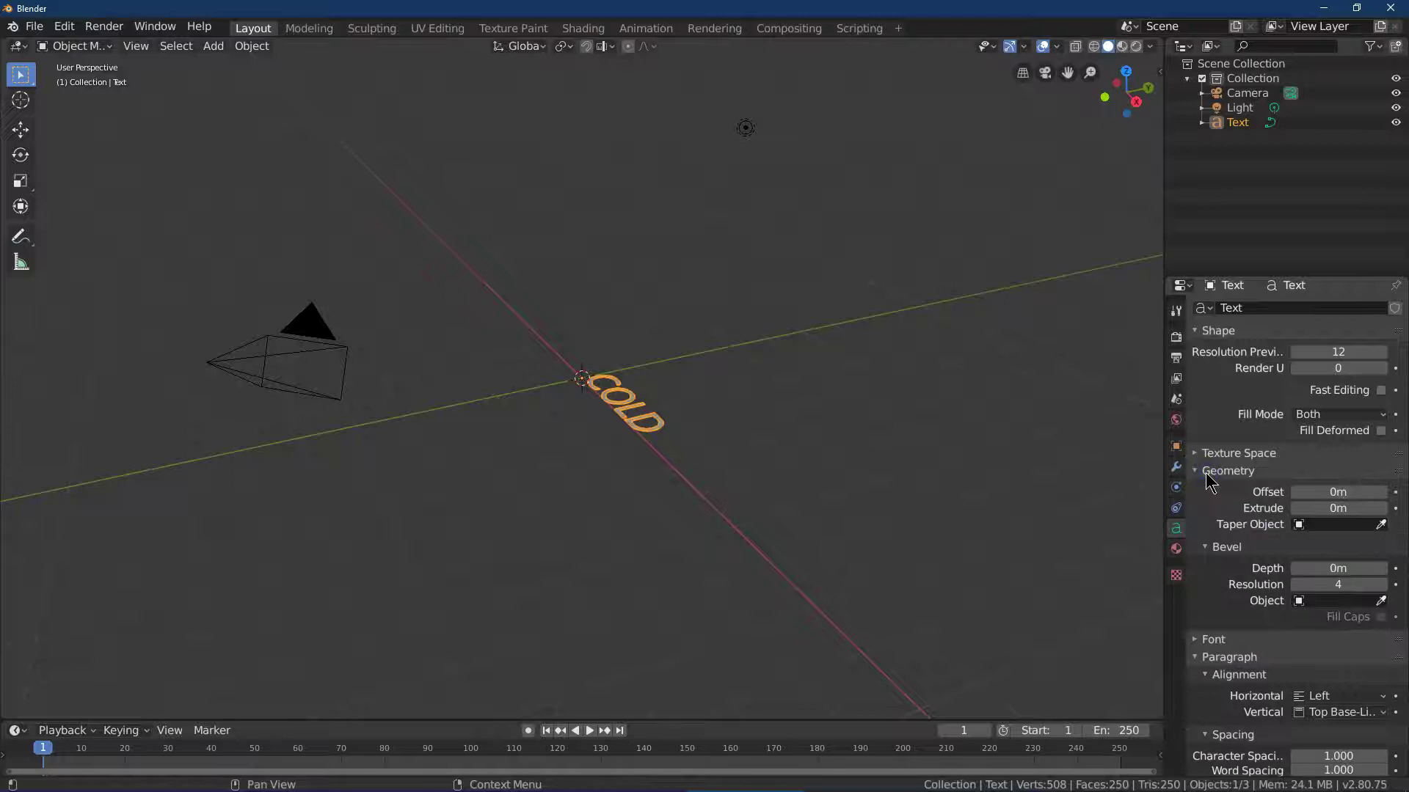
left_click(1355, 509)
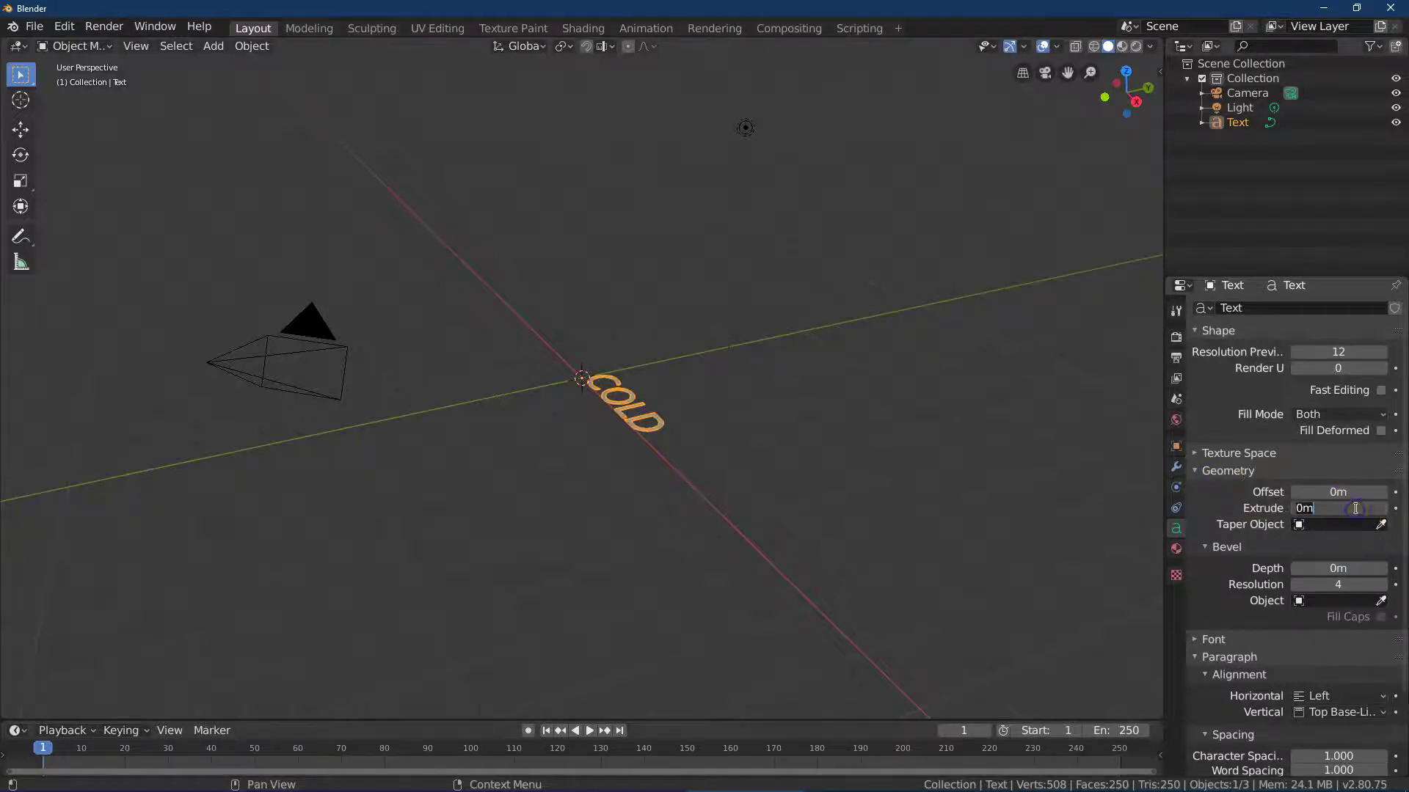
type("1")
key("Return")
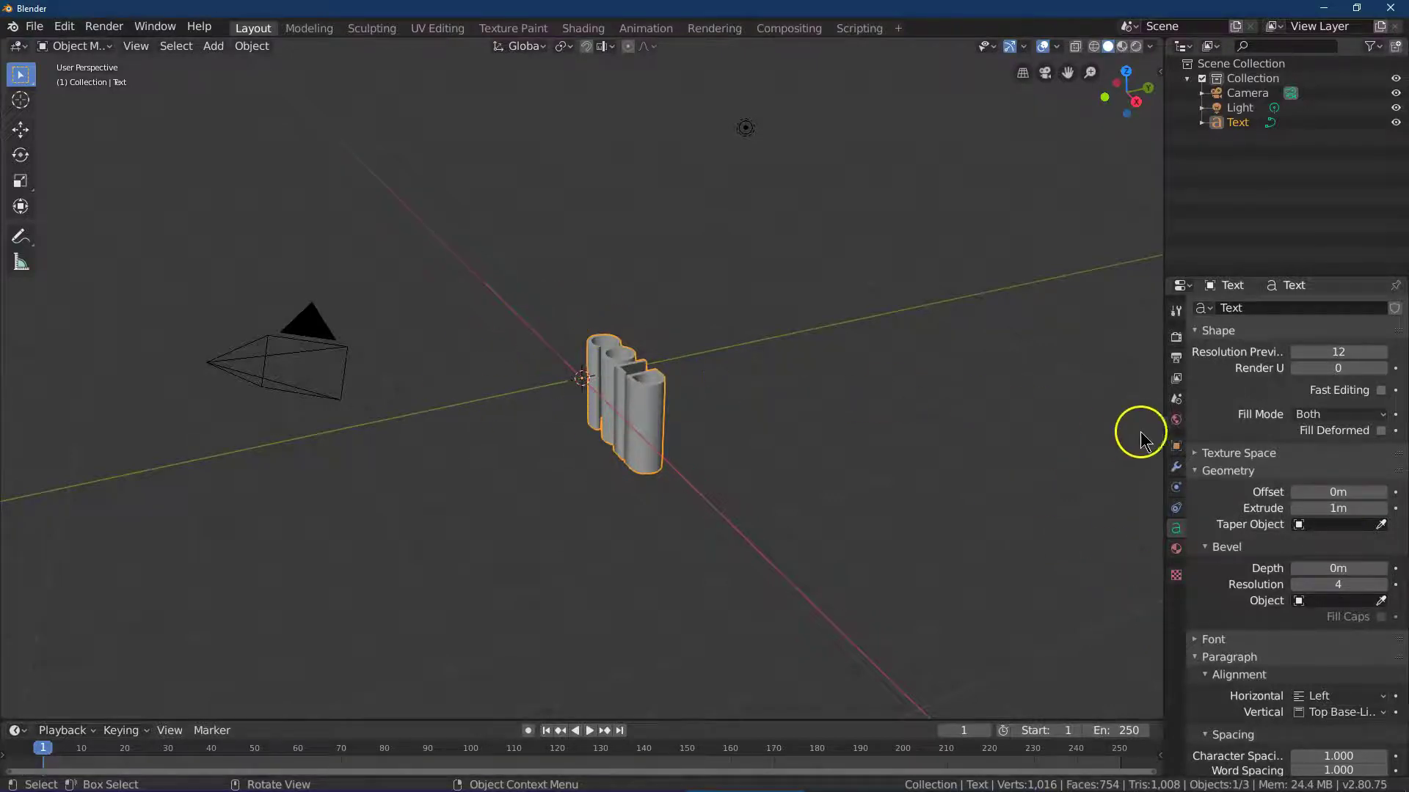
Set the COLD text's X rotation to 90° and reselect the text
left_click(1175, 445)
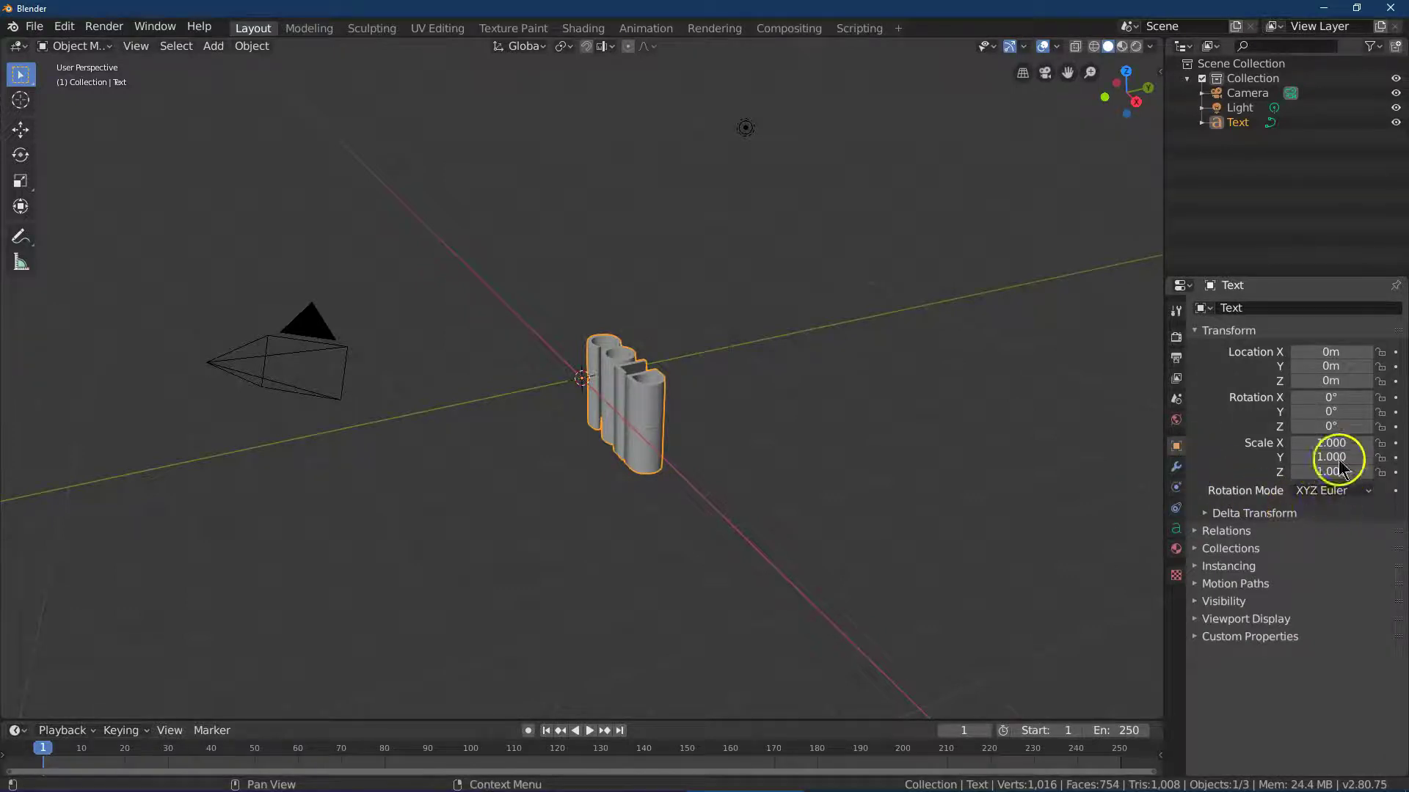
left_click(1330, 398)
type("90")
key("Return")
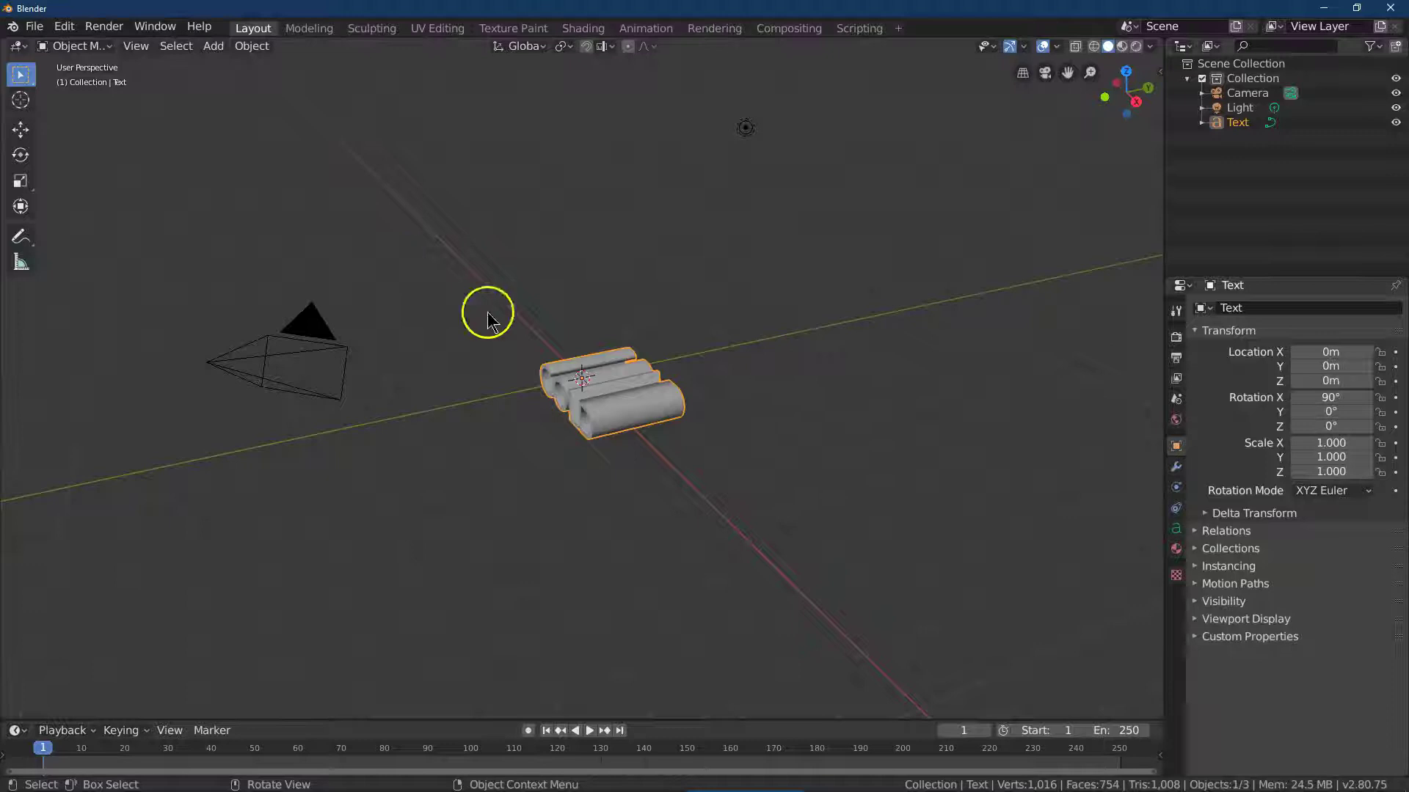
left_click(476, 339)
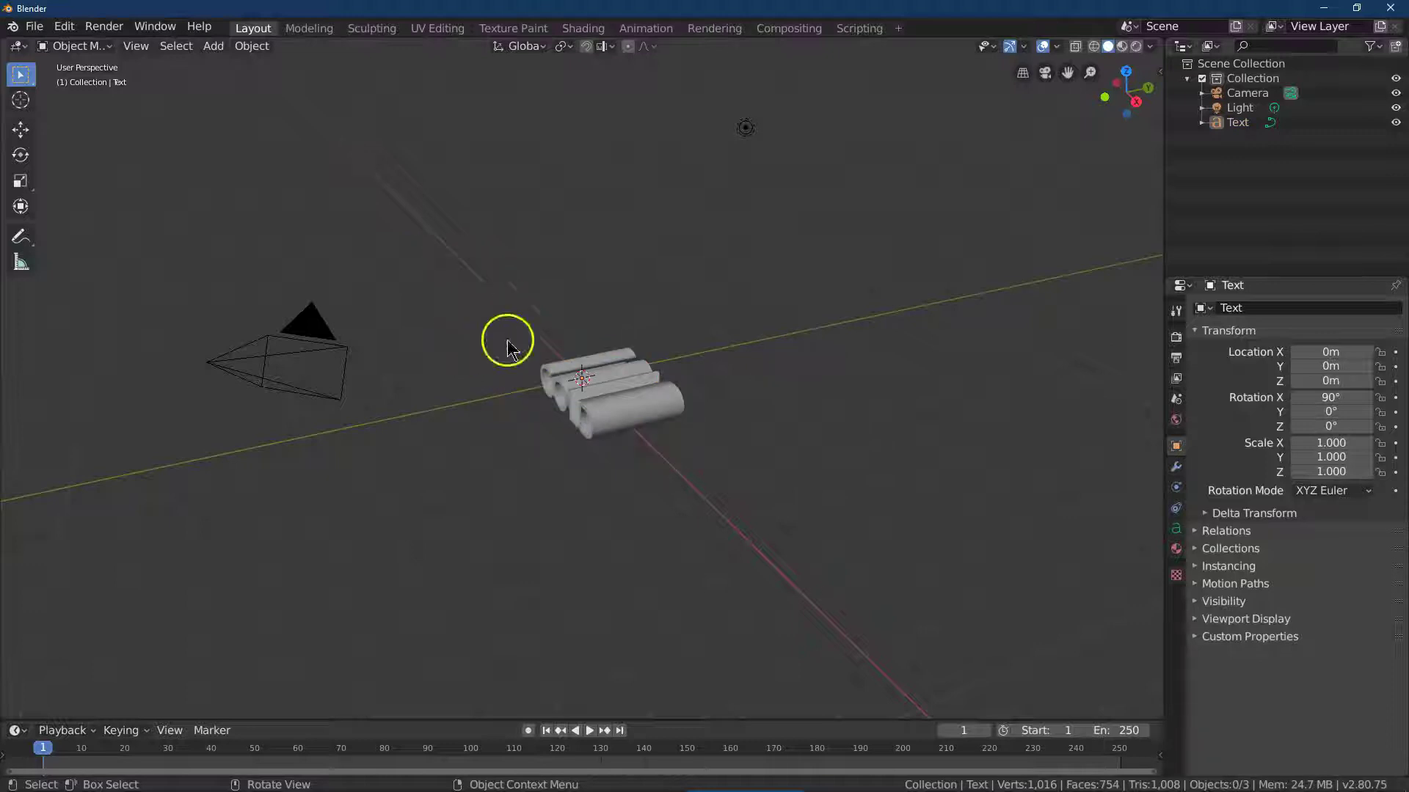
left_click(630, 426)
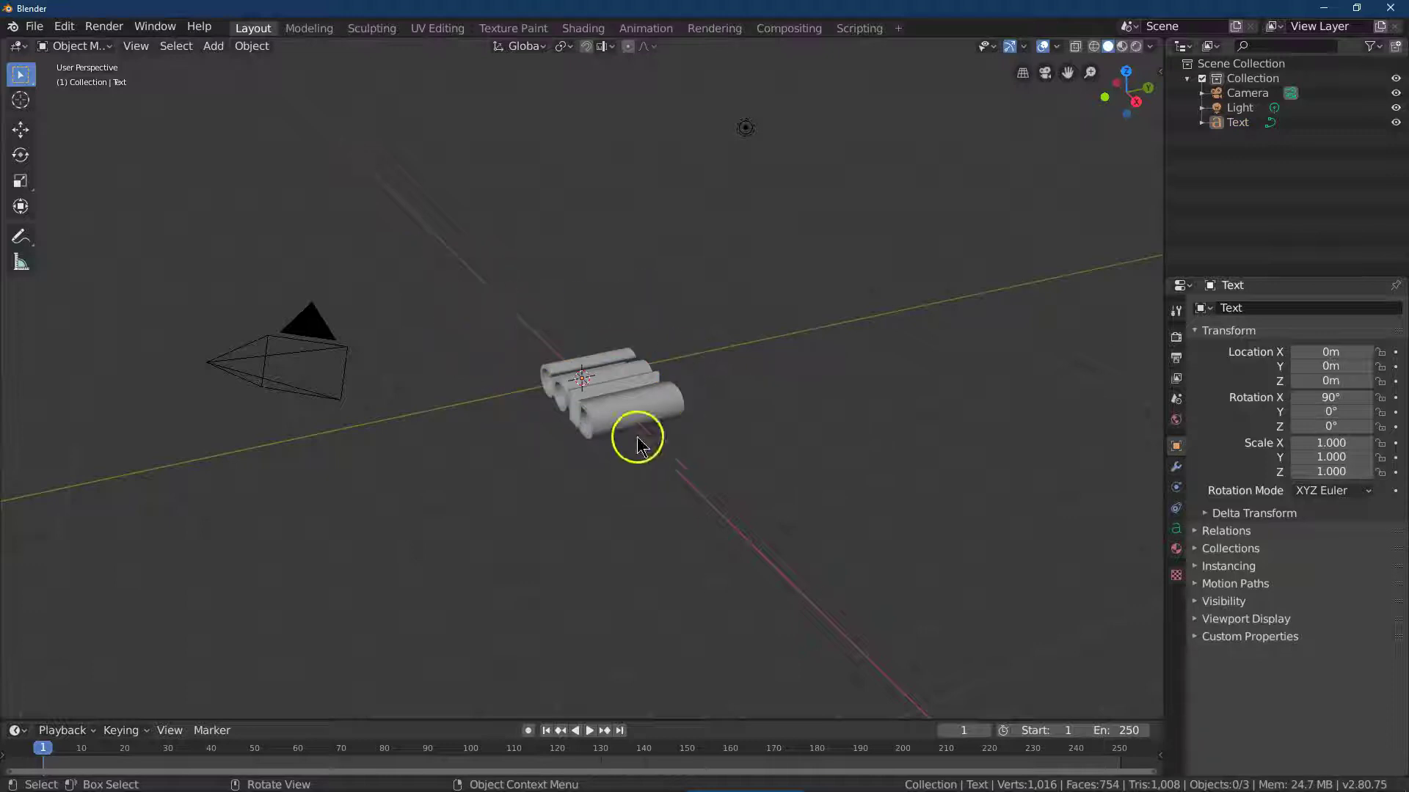
Duplicate the COLD text and place the copy, Text.001, beside it
left_click(251, 45)
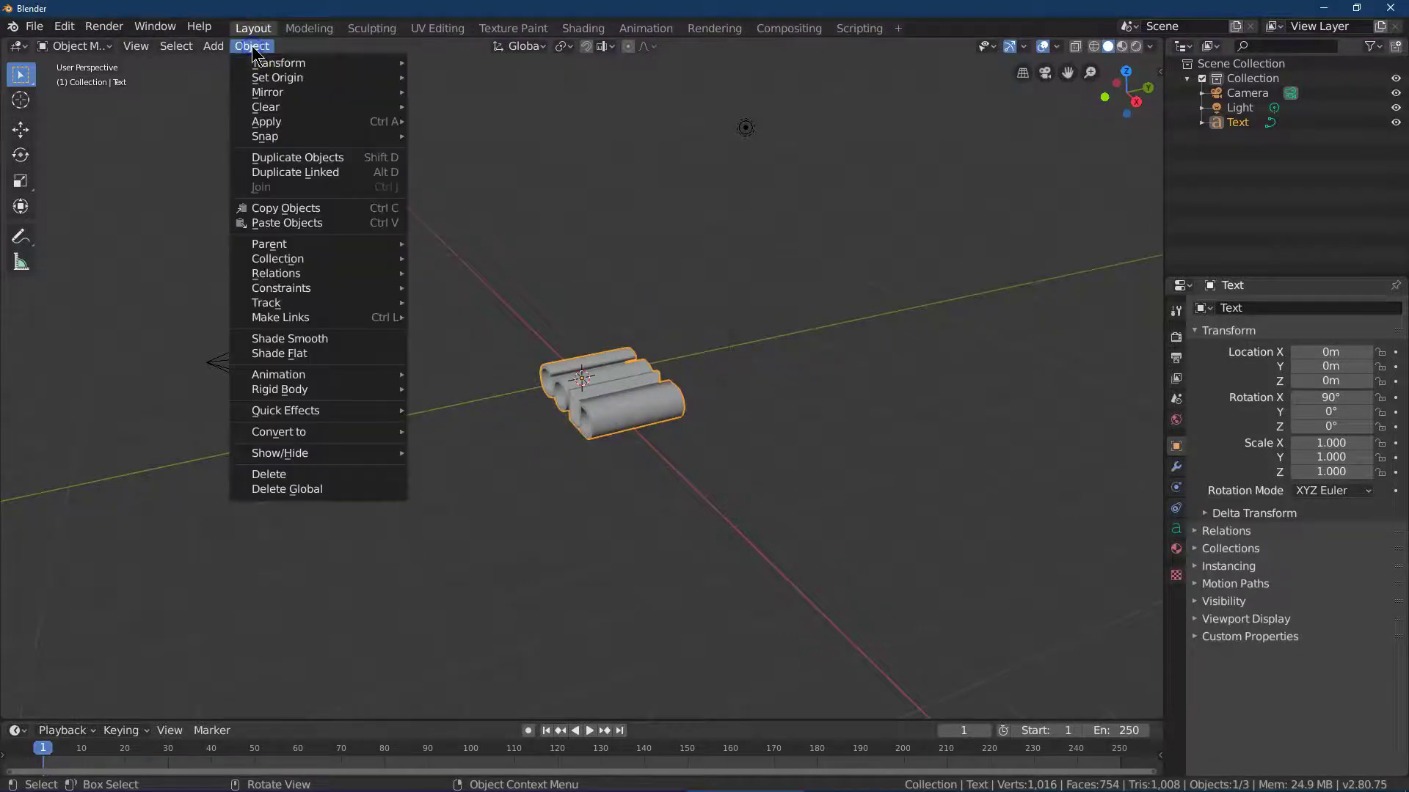
left_click(340, 159)
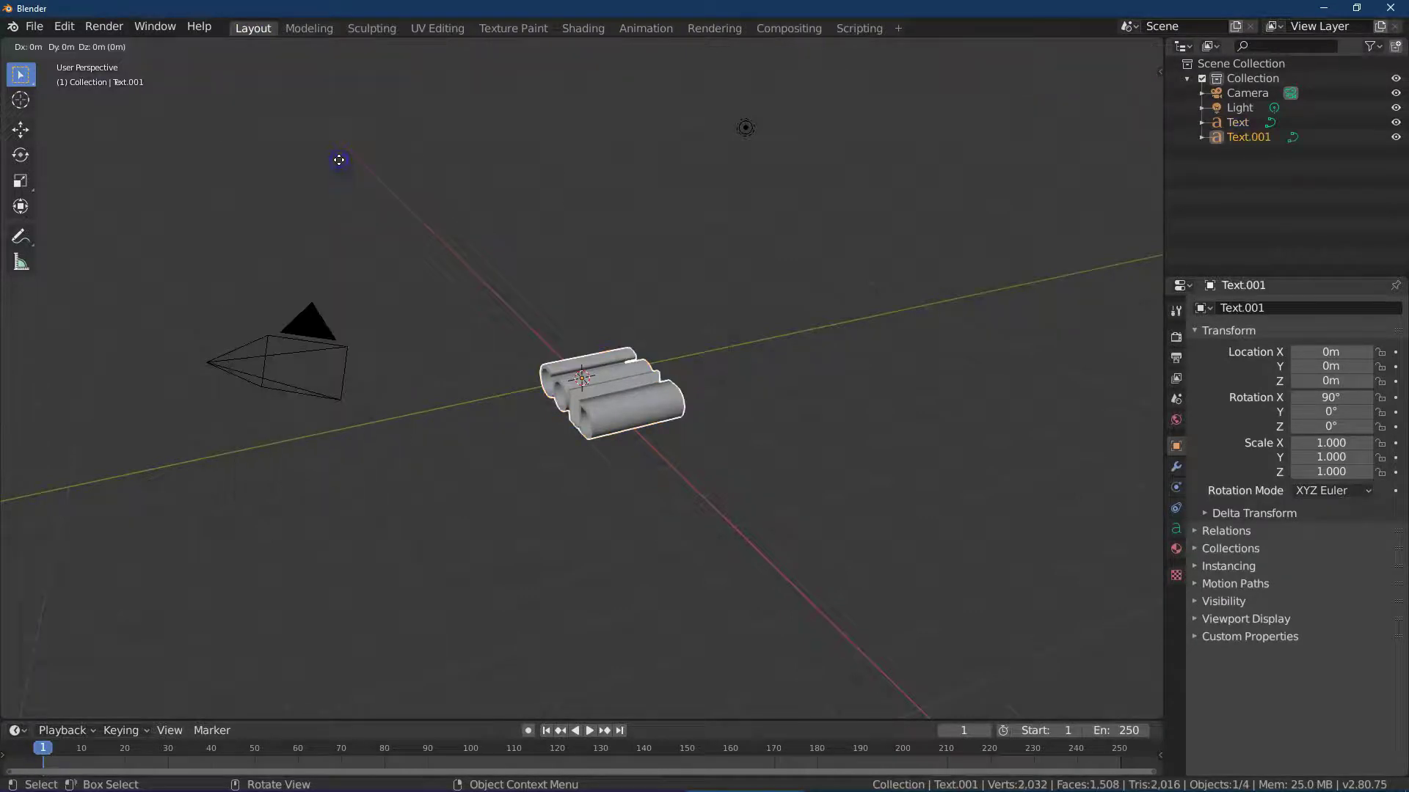
left_click(263, 145)
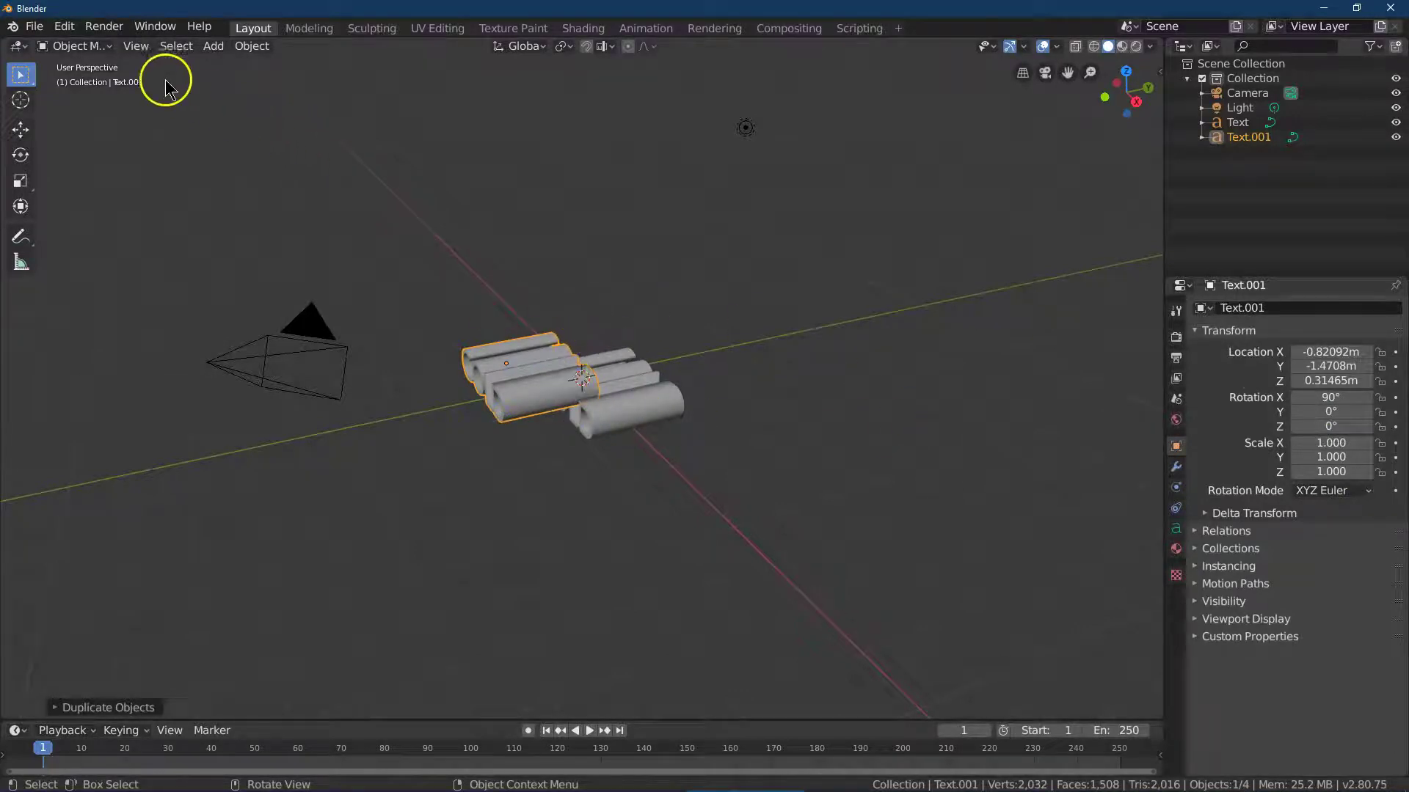
Rotate the duplicate 90° around Z and lift it to Z 0.71024m
left_click(1334, 426)
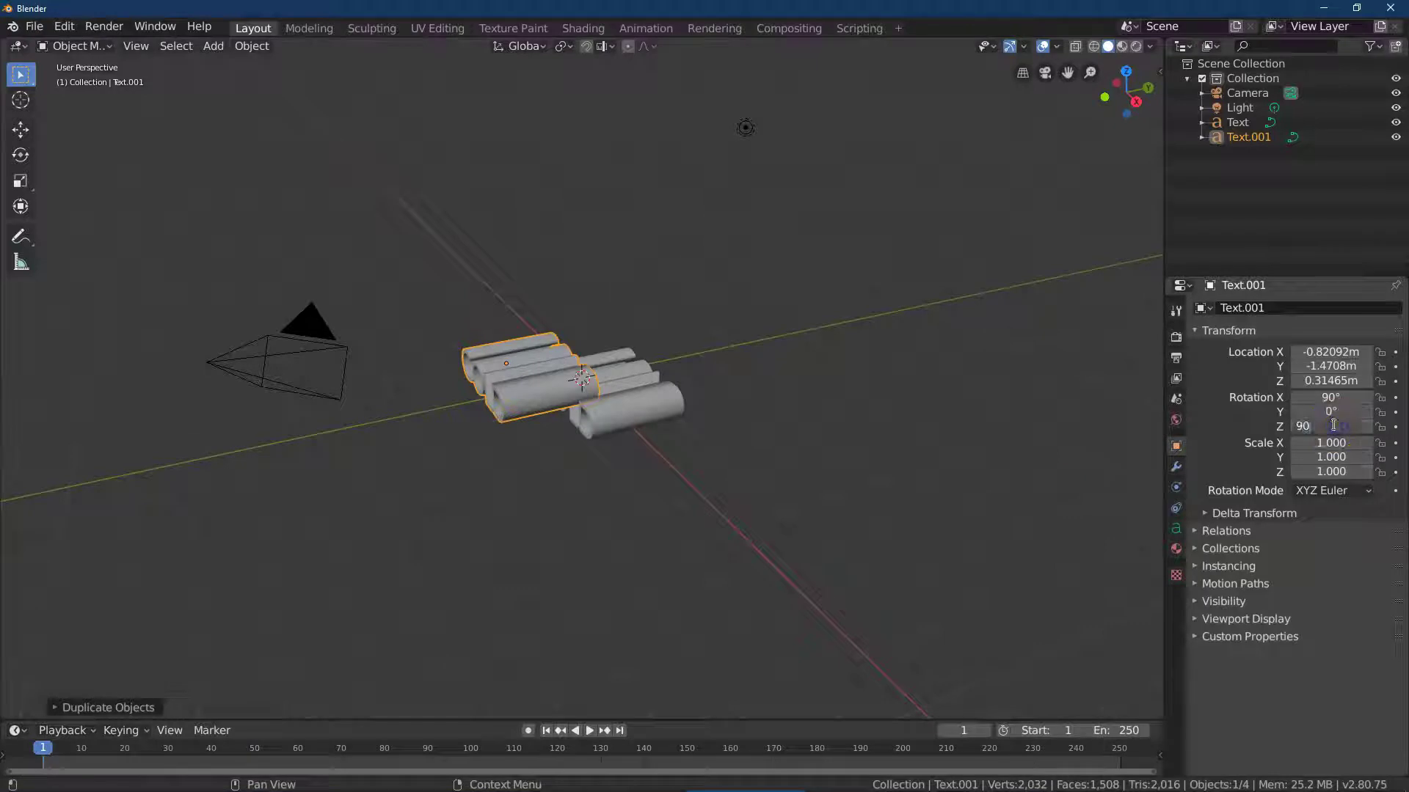
key("Return")
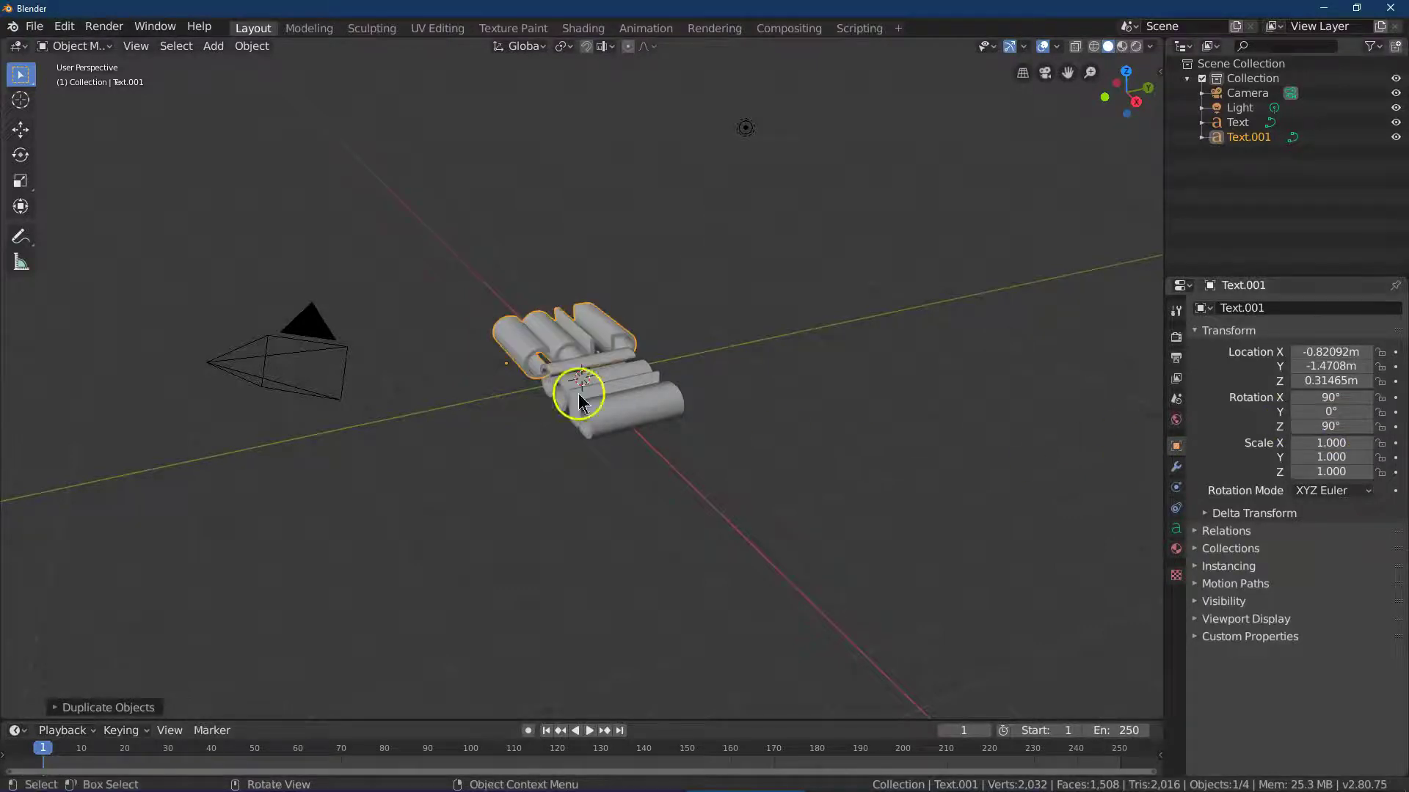
left_click(21, 129)
left_click_drag(482, 326, 490, 307)
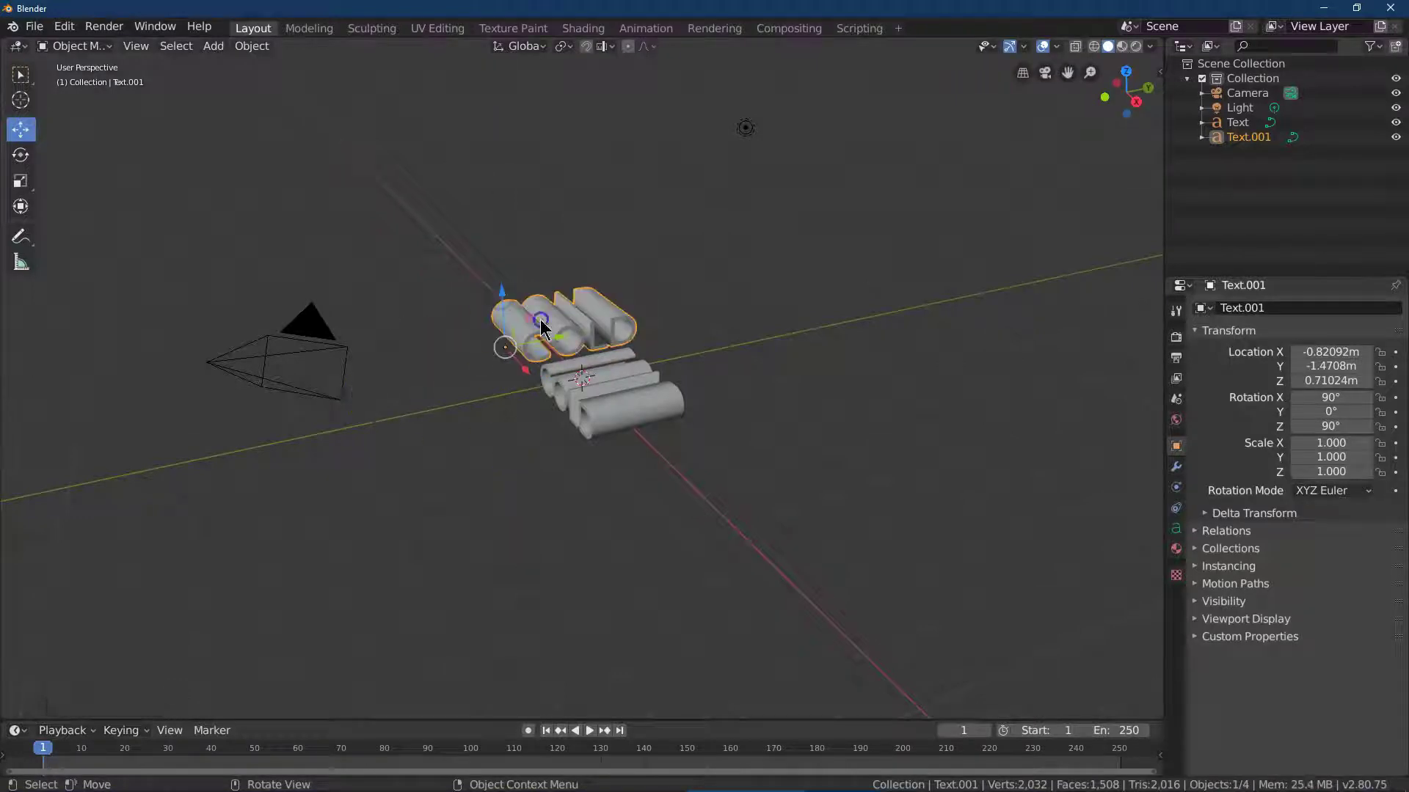
Change Text.001's wording from COLD to 'WARM' and return to Object Mode
left_click(74, 48)
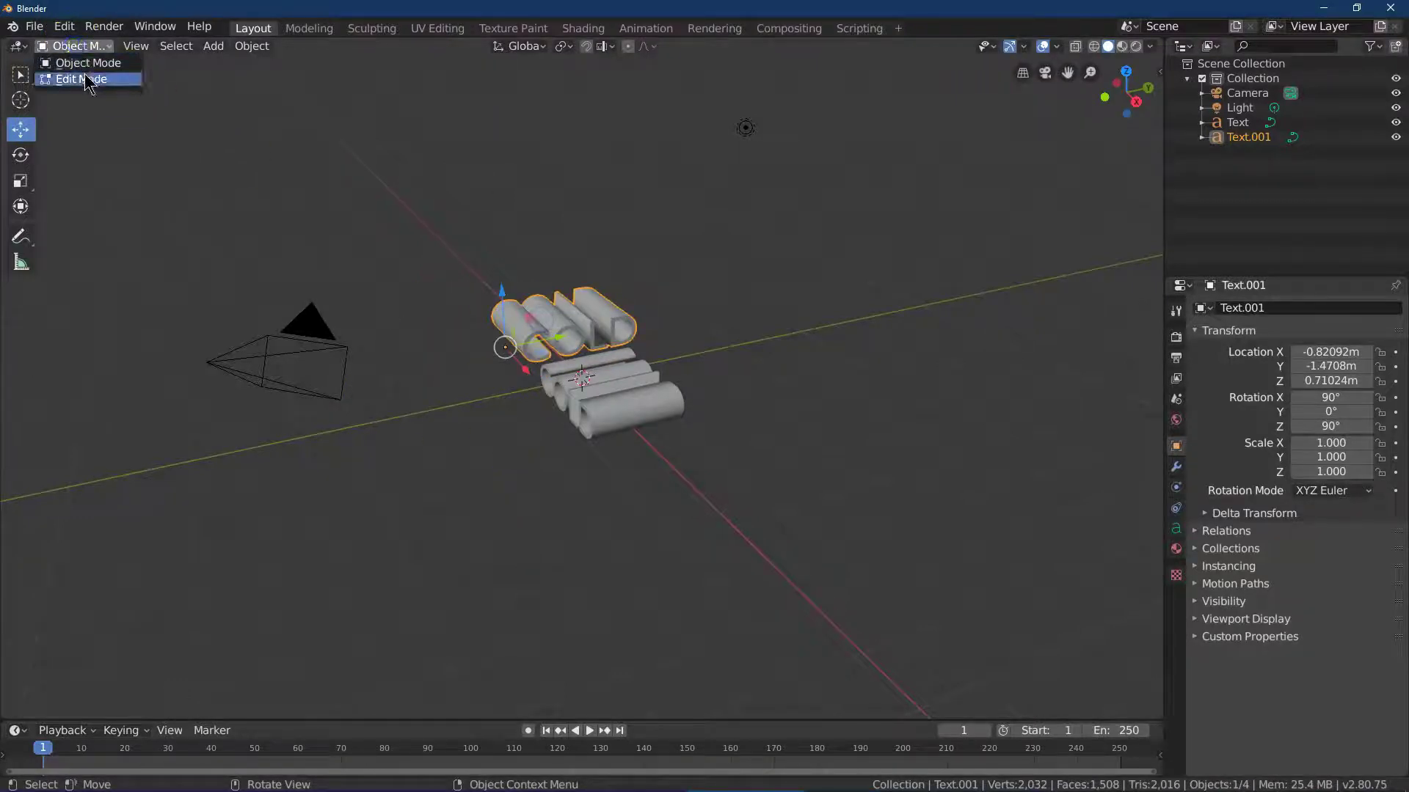
left_click(80, 70)
key("BackSpace")
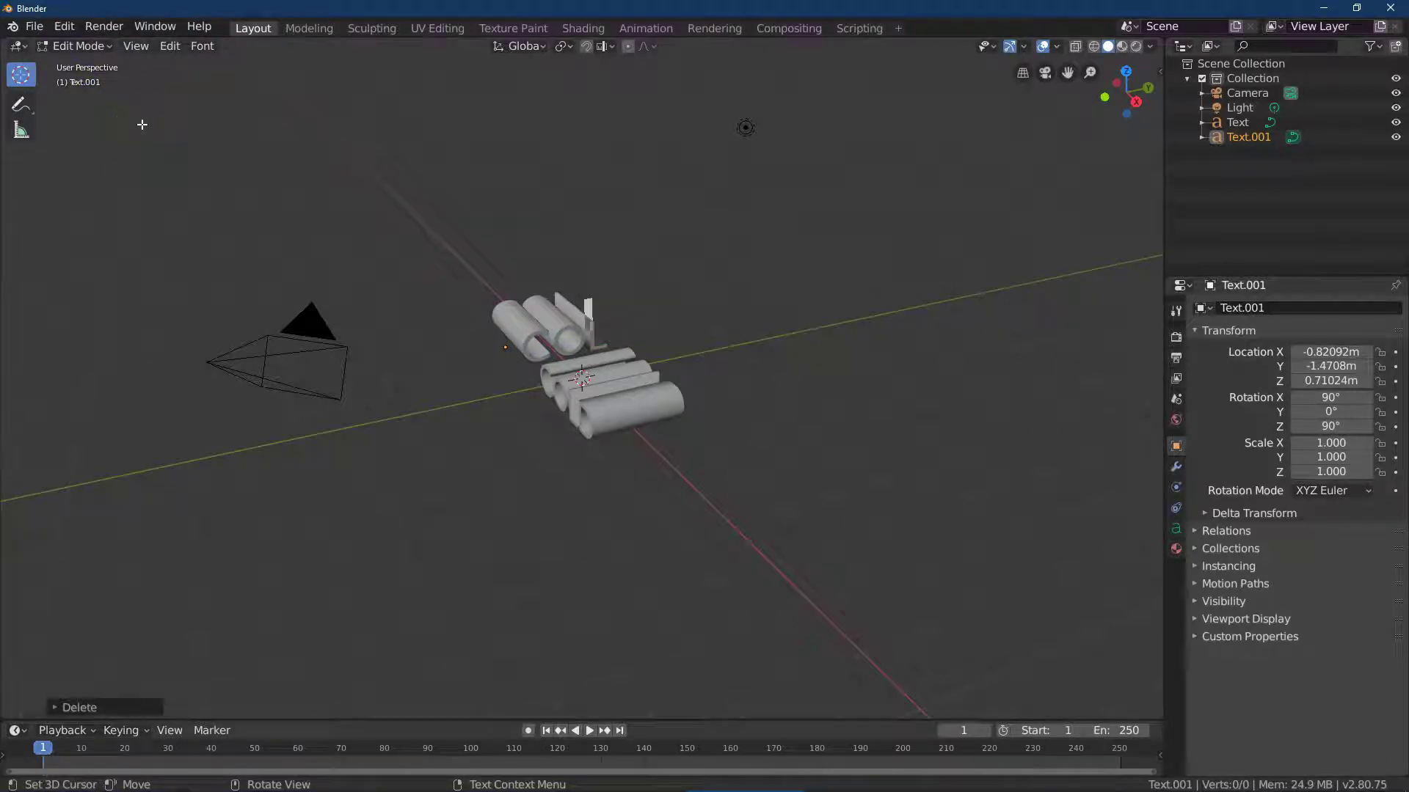
key("BackSpace")
key("BackSpace")
key("BackSpace")
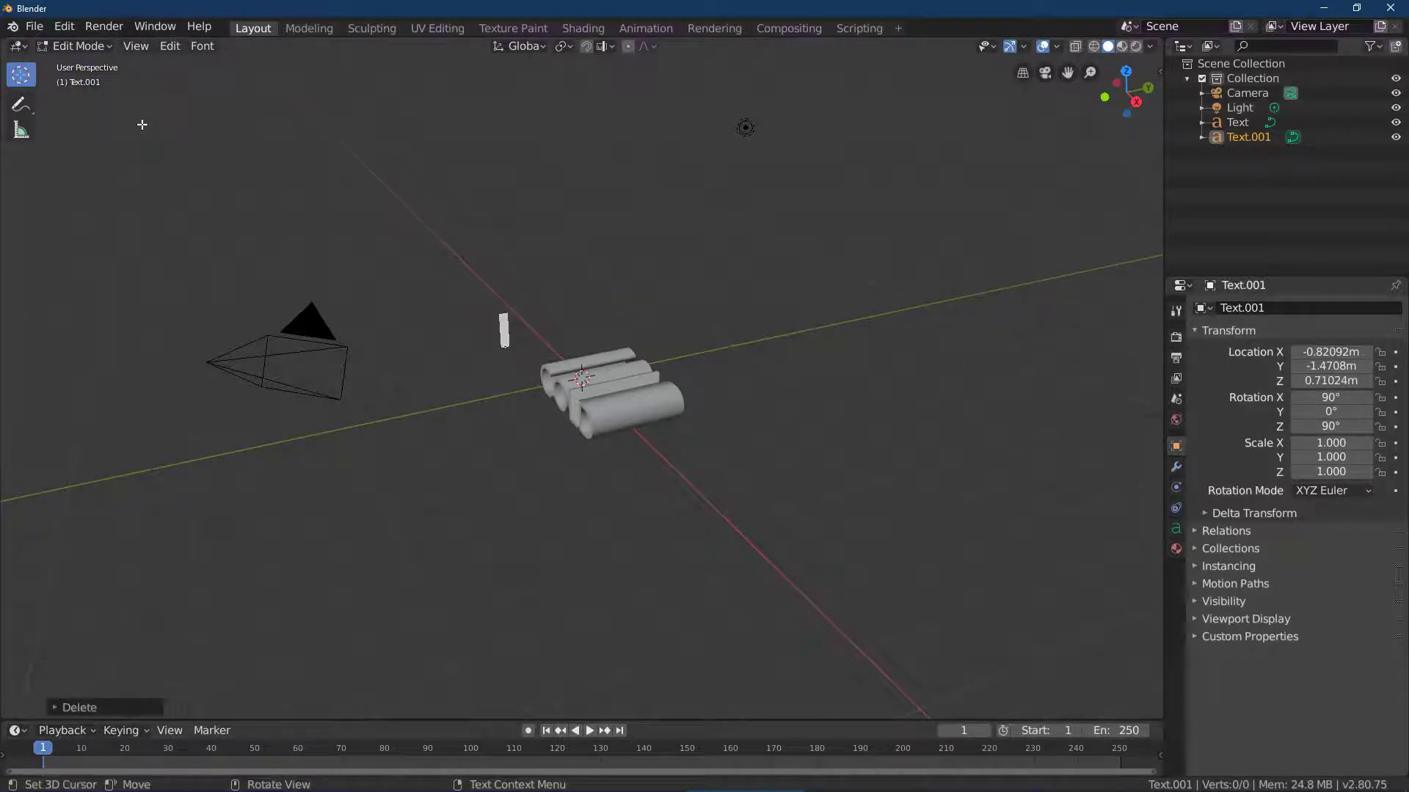
type("W")
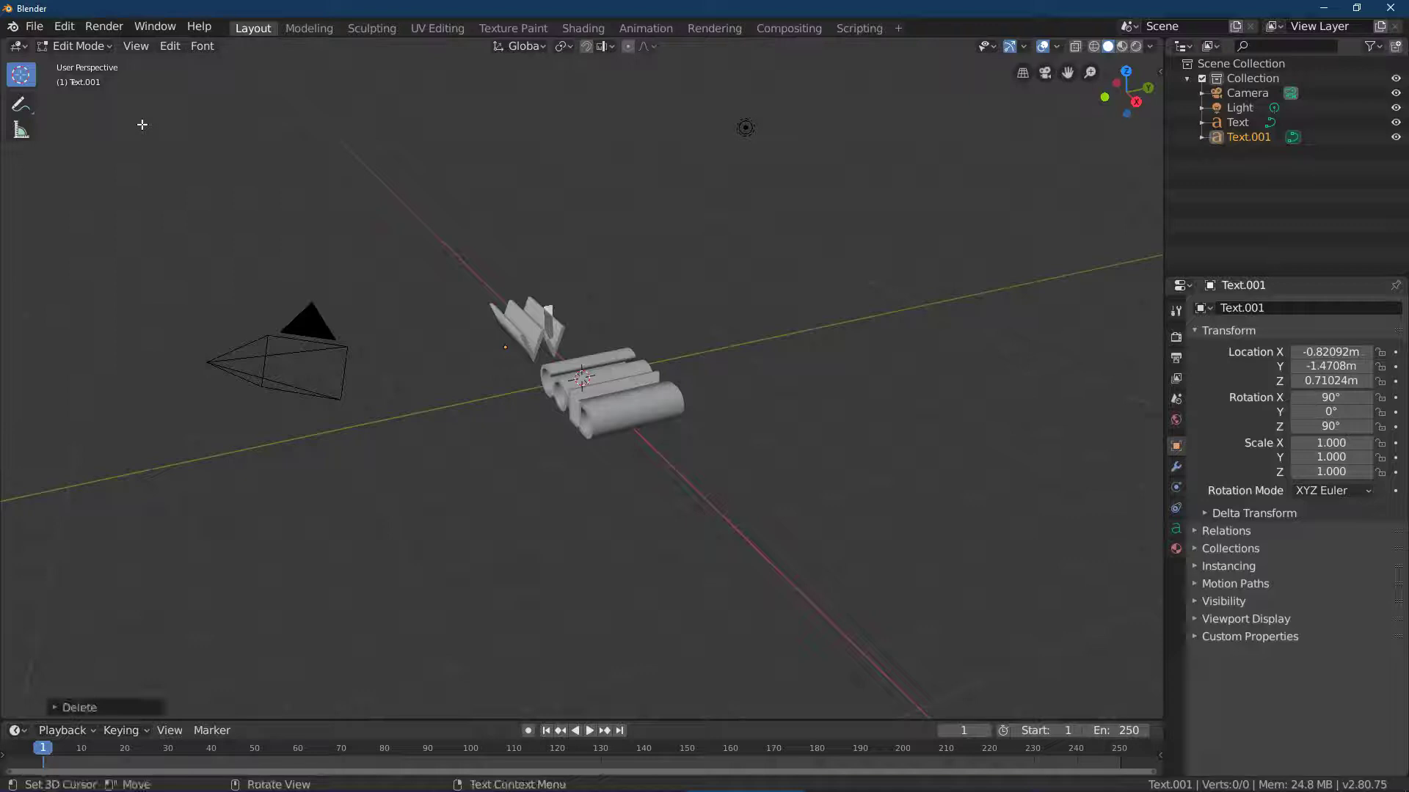
type("ill")
type("i")
type("RM")
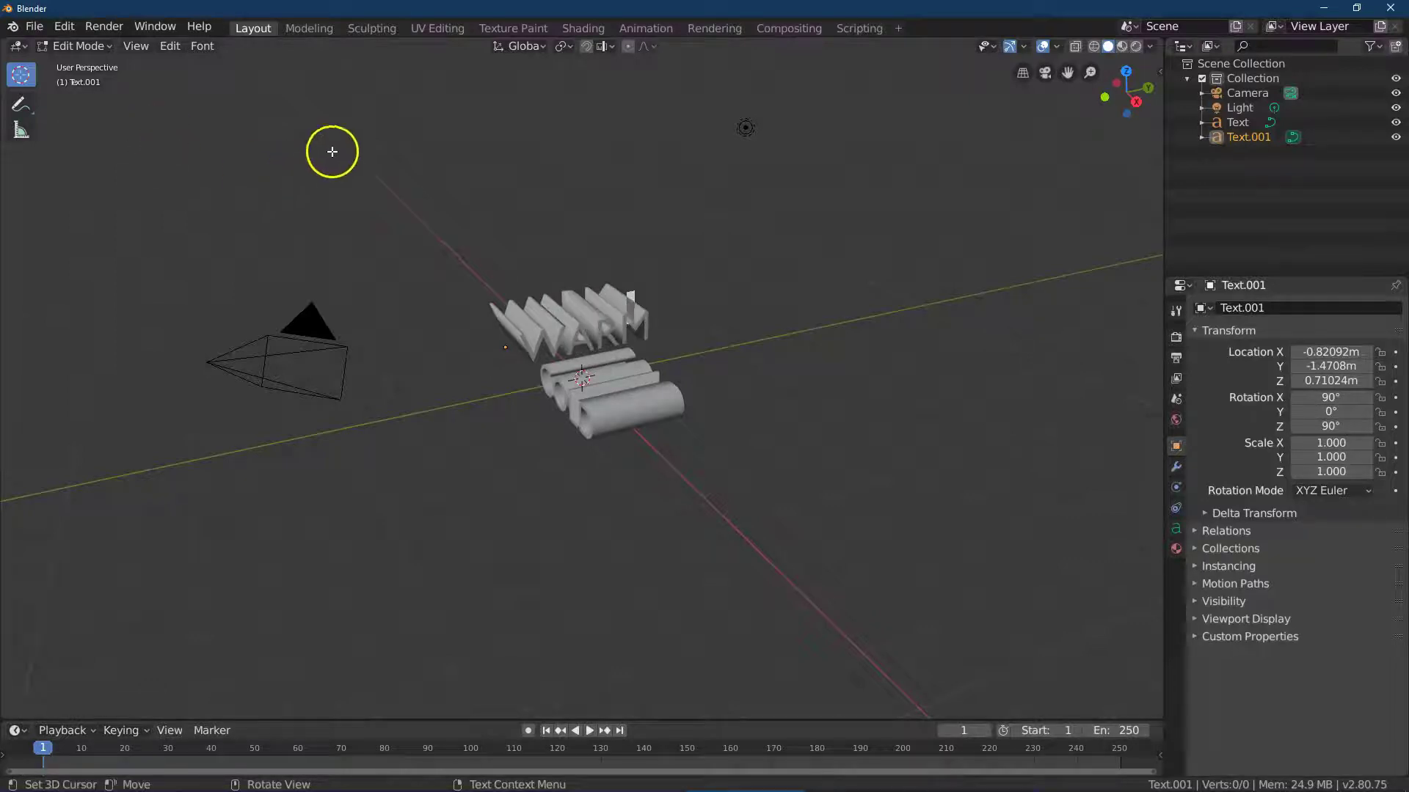
left_click(89, 47)
left_click(77, 64)
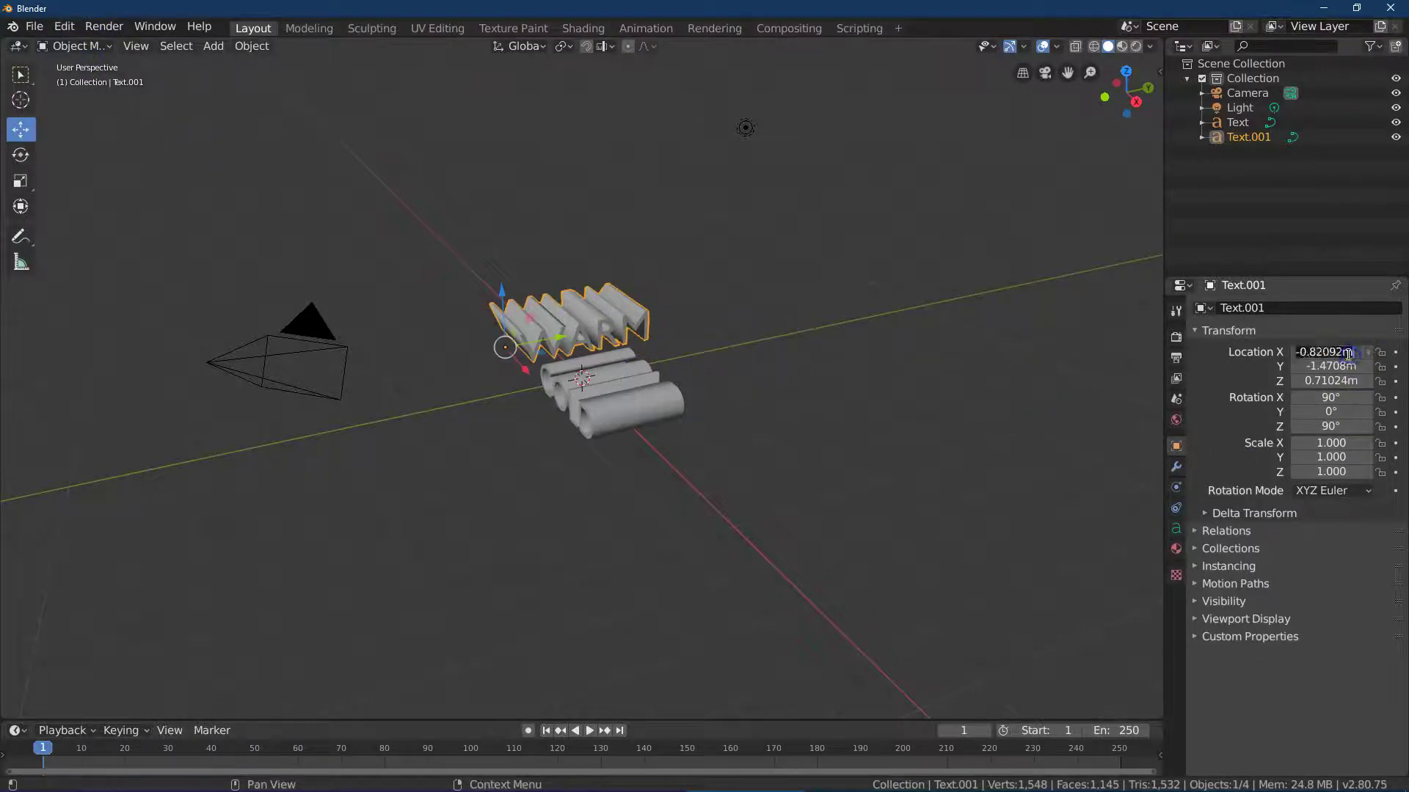
Zero the WARM text's X, Y and Z location values
key("Return")
left_click(1324, 367)
type("0m")
key("Return")
left_click(1325, 383)
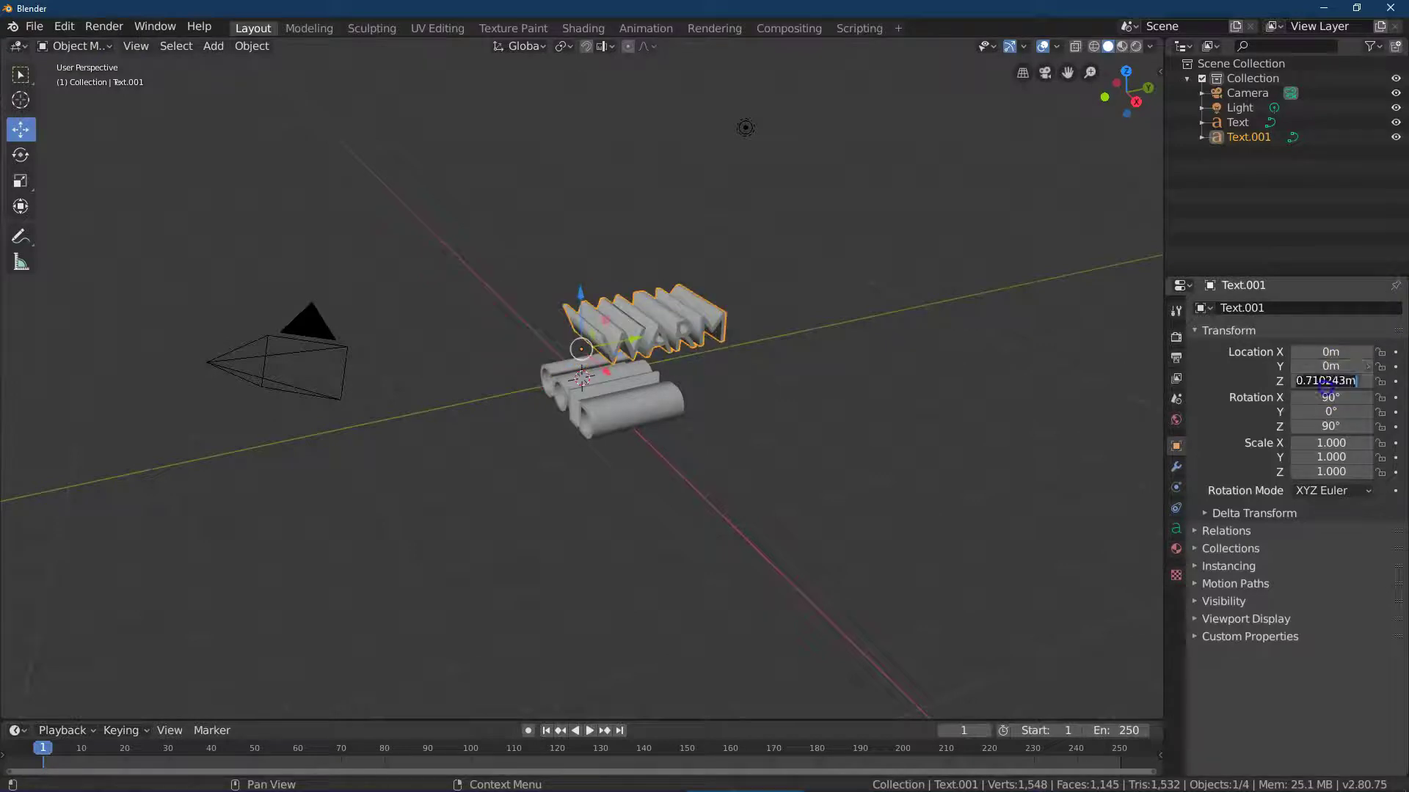
type("0")
key("Return")
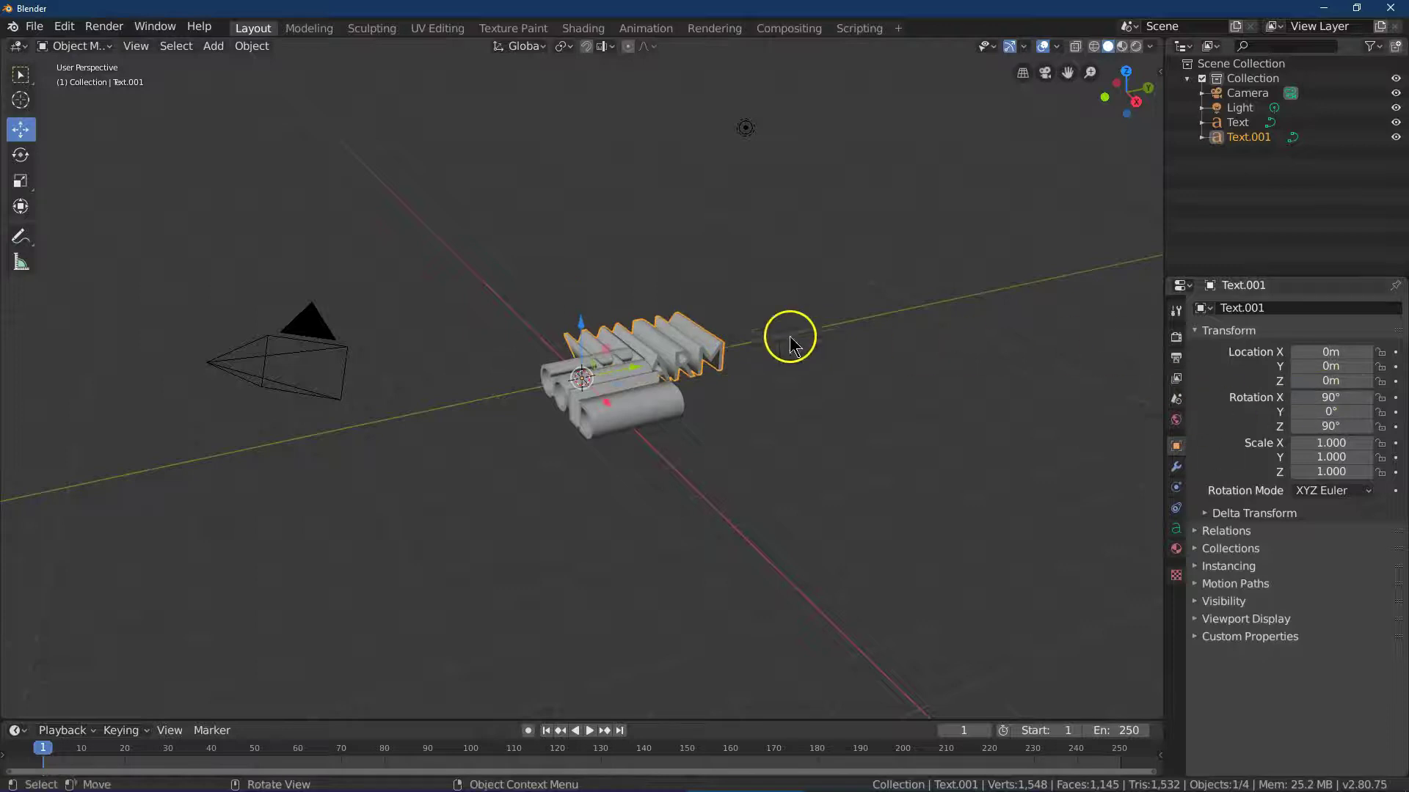
Move the WARM text to Y -1.4253 m and X about 1.2587 m so it crosses COLD
left_click(628, 407)
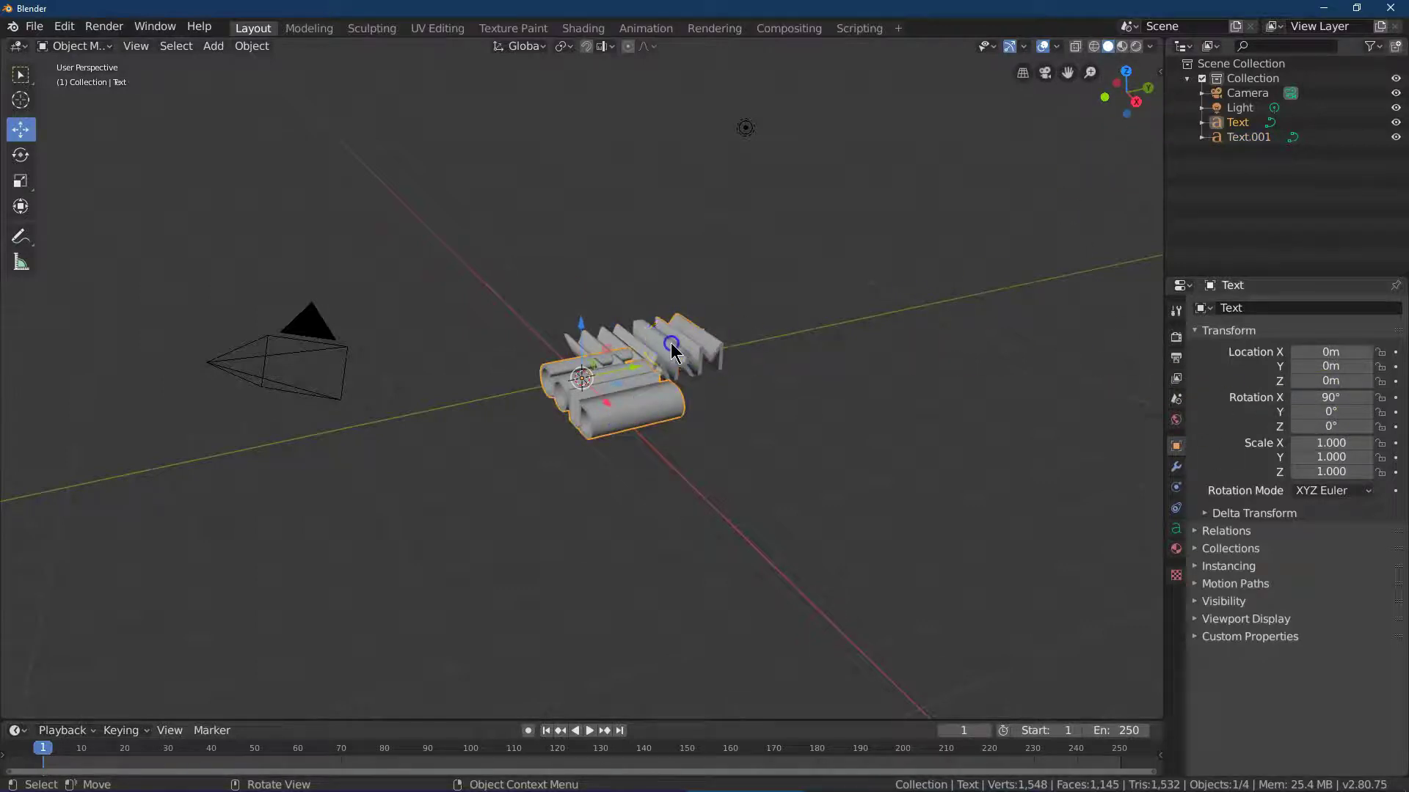
left_click(618, 372)
key("r")
key("z")
key("9")
key("0")
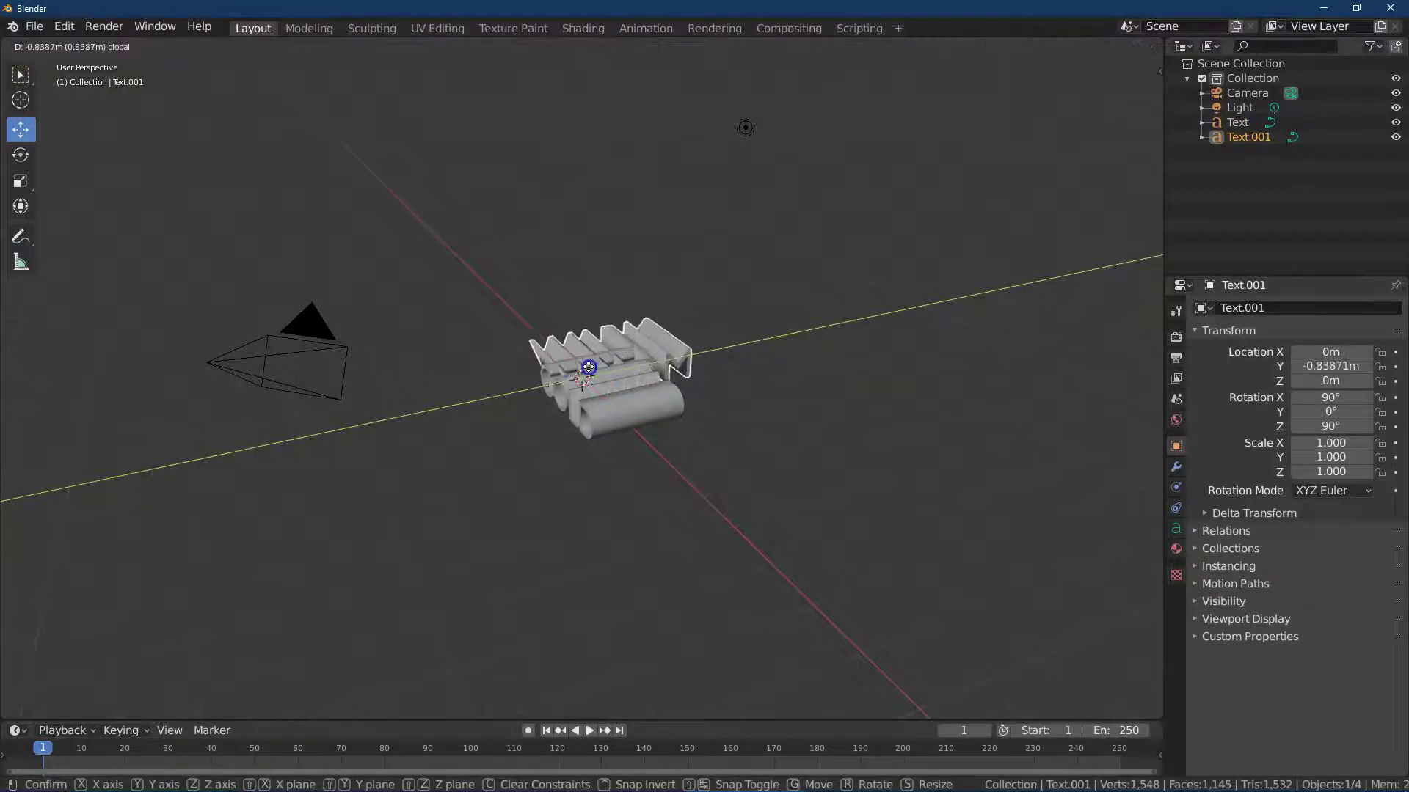
left_click(704, 288)
left_click_drag(1128, 111, 1096, 206)
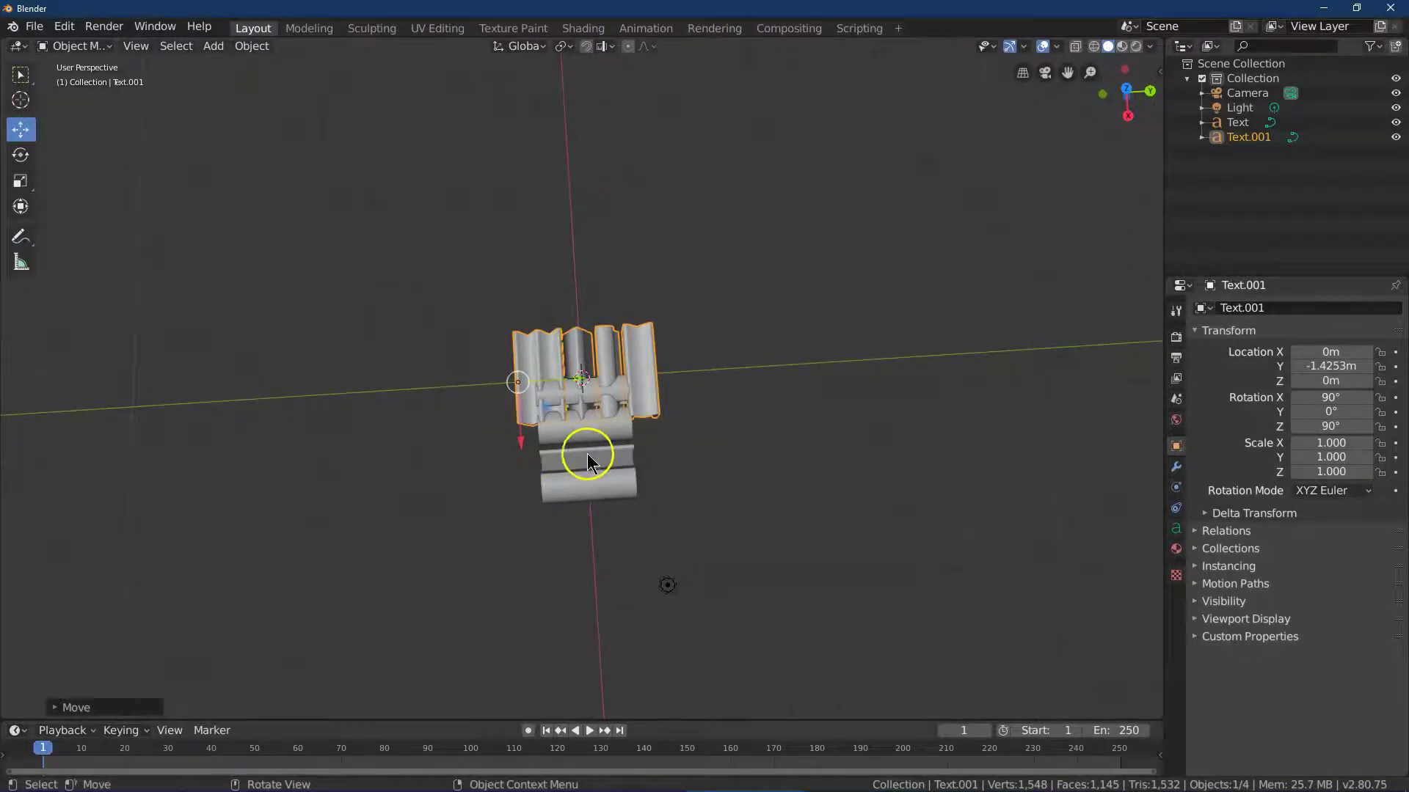
left_click(587, 462)
left_click(650, 386)
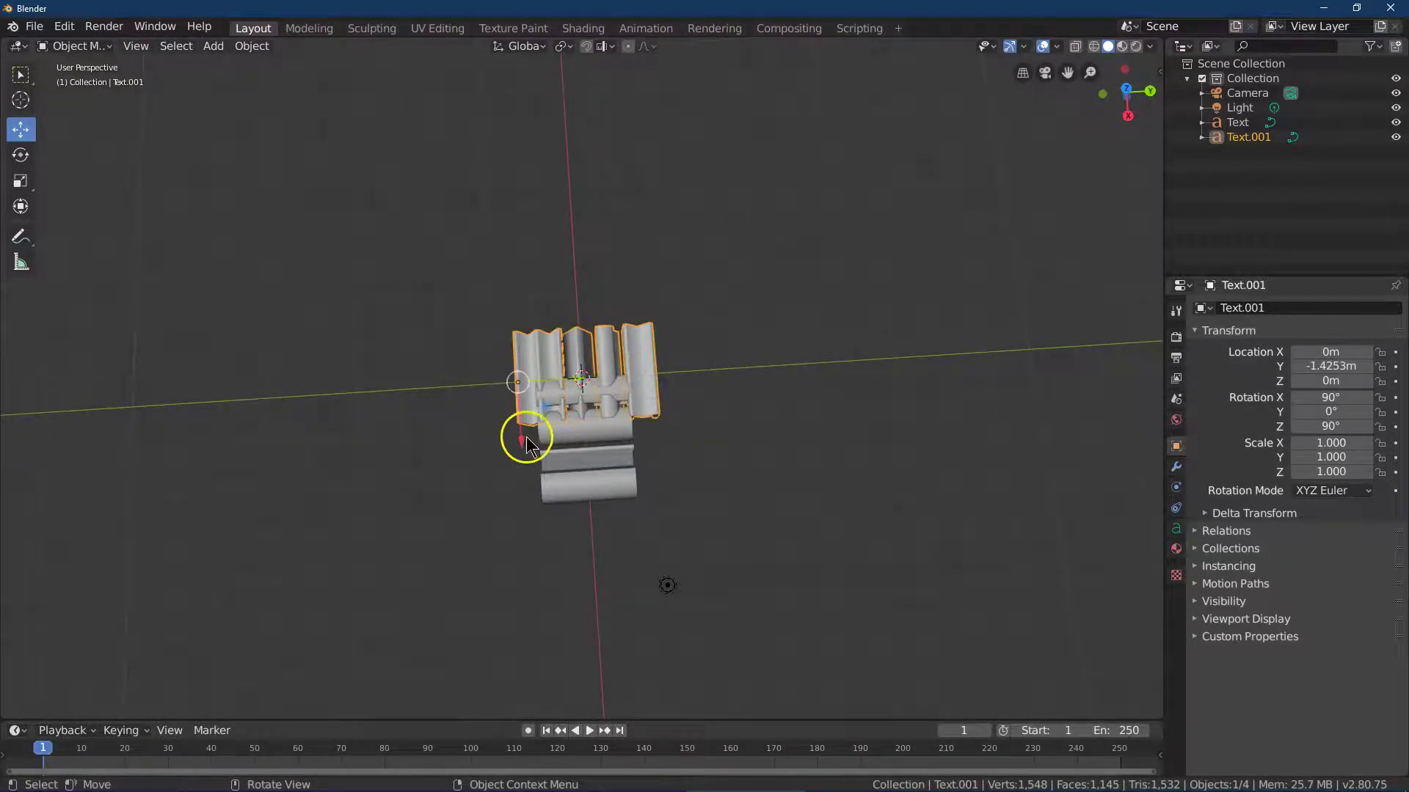
left_click_drag(525, 440, 531, 493)
Stretch the COLD text taller along Z and narrow the WARM text to X scale 0.939
left_click(568, 497)
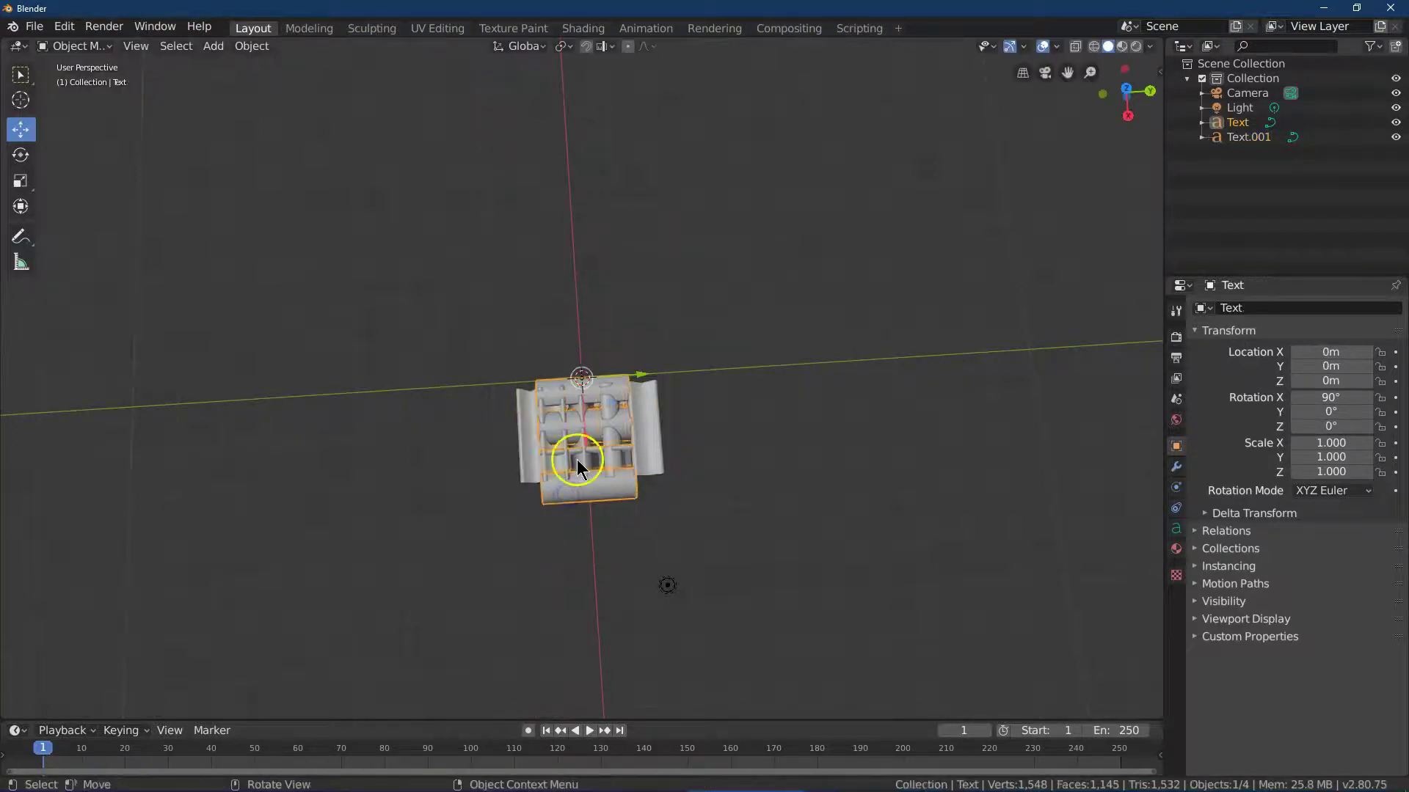
left_click(22, 184)
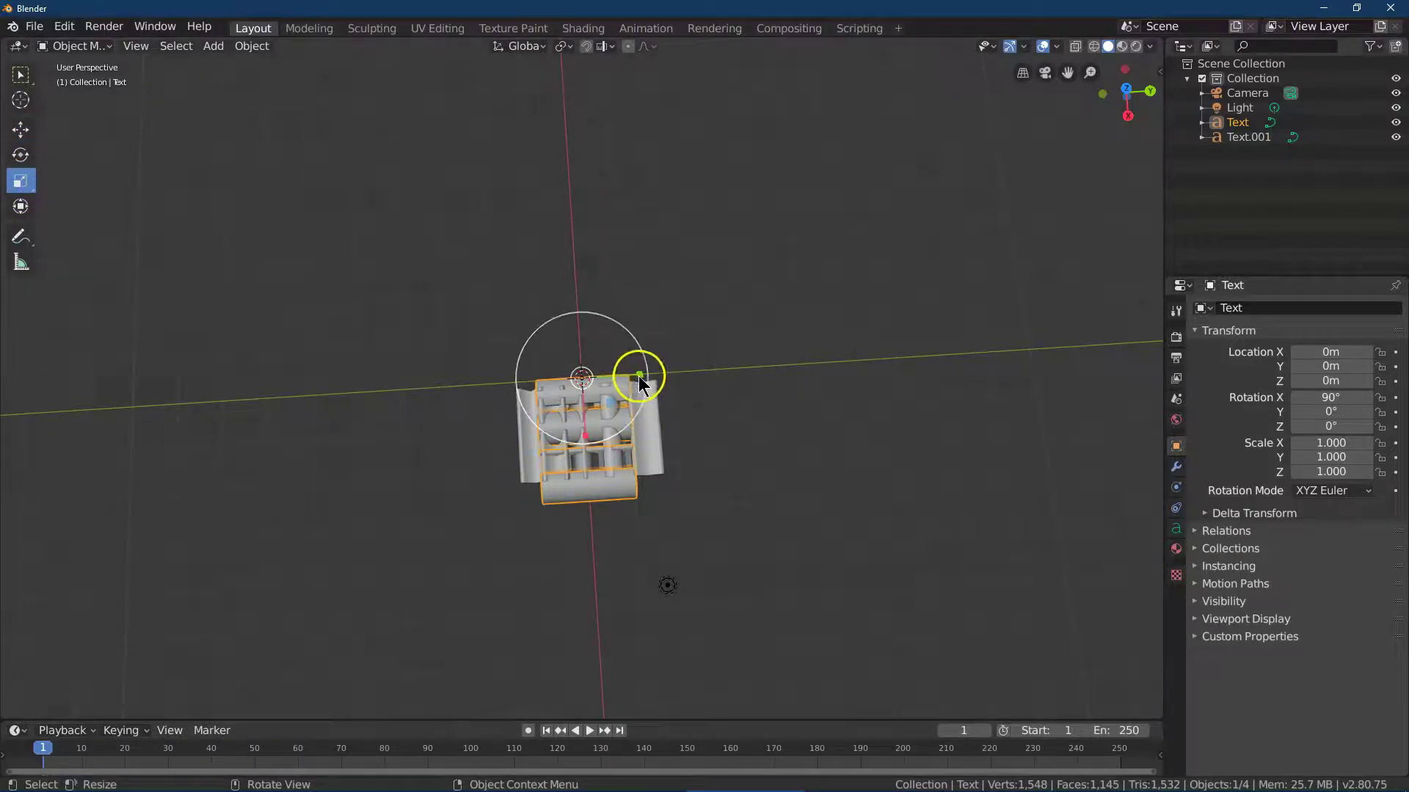
left_click_drag(639, 376, 661, 378)
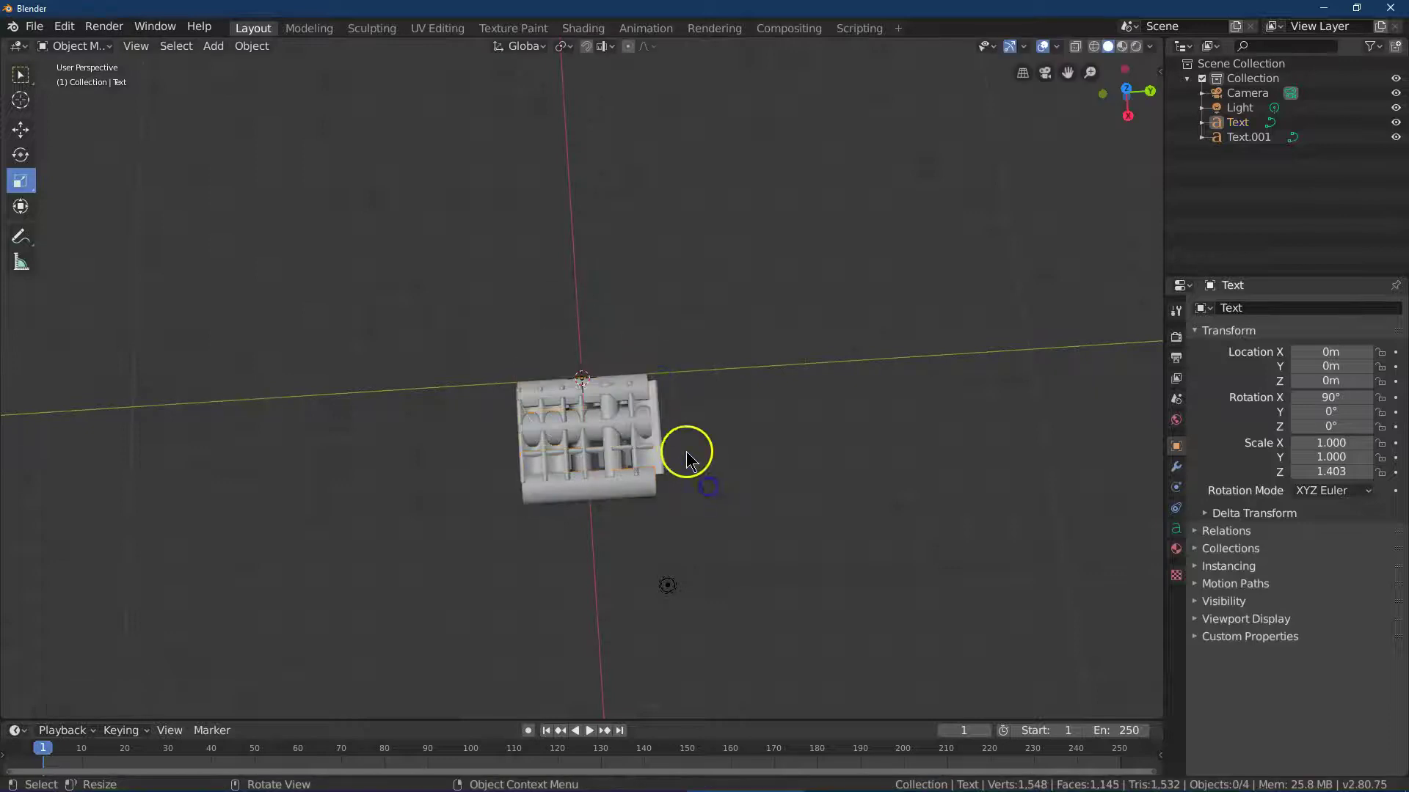
left_click(652, 433)
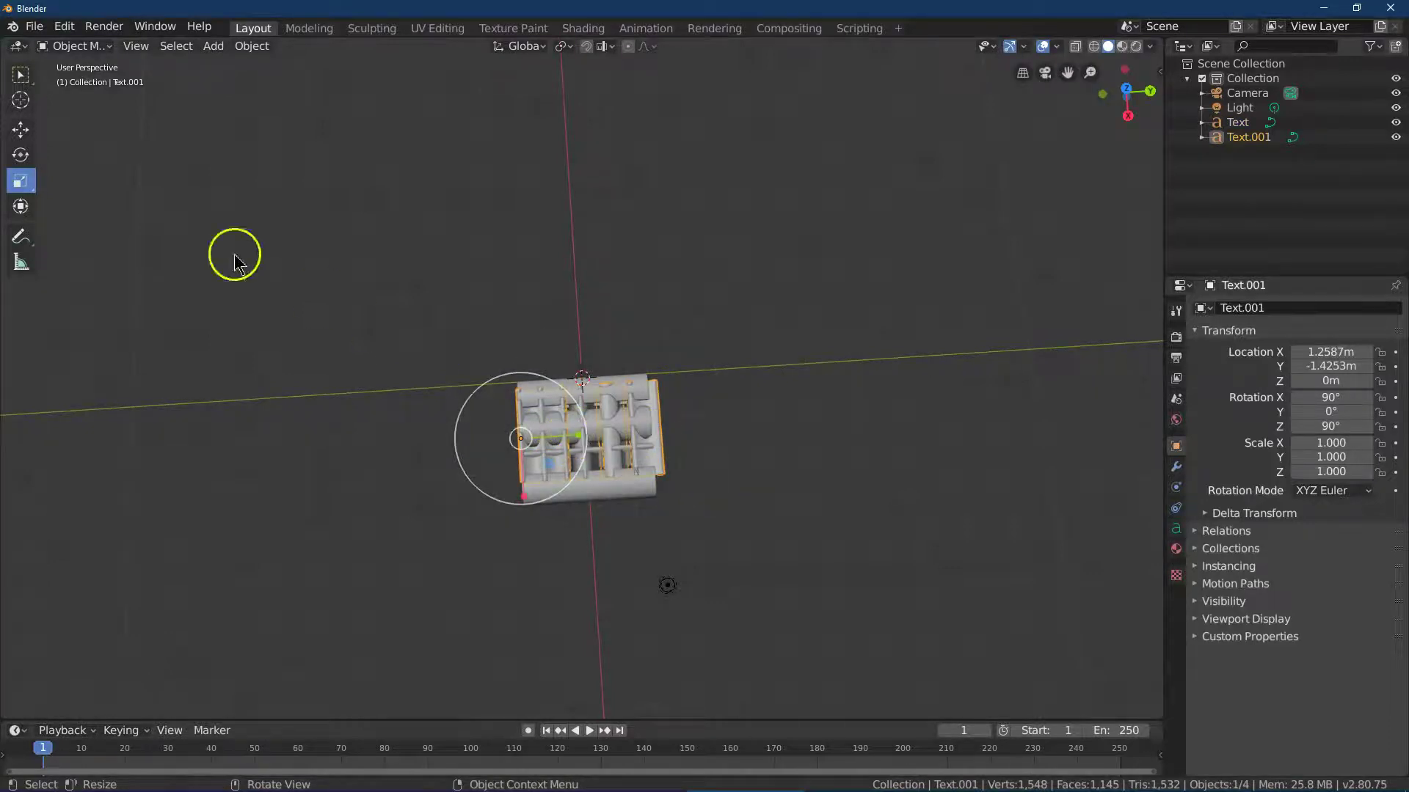
left_click_drag(581, 433, 579, 434)
left_click(497, 251)
Scale the WARM text to Z 1.678 and the COLD text to Z 1.567
left_click_drag(1113, 126, 221, 587)
left_click(629, 440)
left_click_drag(689, 437, 718, 441)
mouse_move(1132, 104)
left_mouse_down()
mouse_move(1025, 63)
mouse_move(1115, 121)
left_mouse_up()
mouse_move(524, 432)
left_mouse_down()
mouse_move(519, 415)
mouse_move(510, 425)
left_mouse_up()
left_click_drag(1125, 98, 1049, 136)
left_click(570, 420)
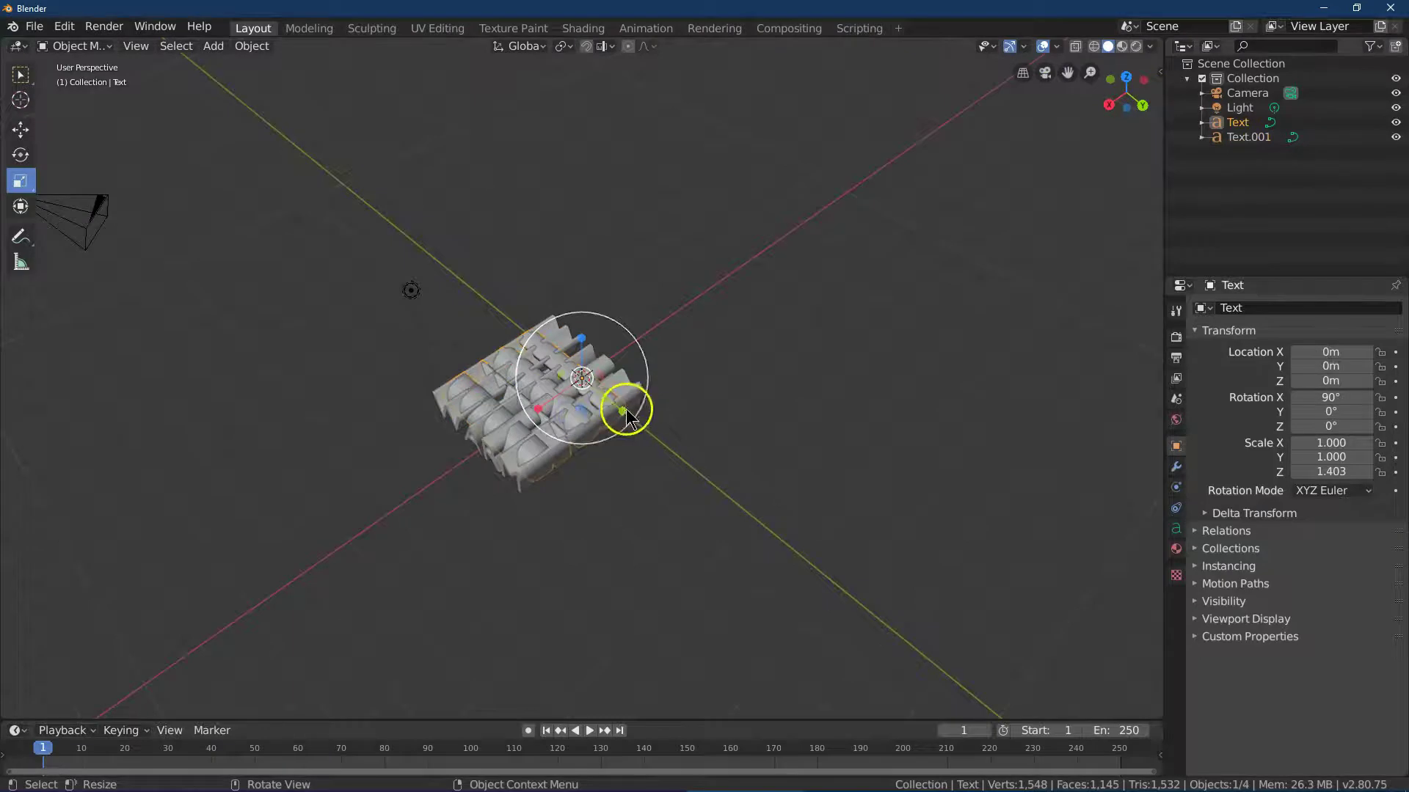
left_click_drag(624, 406, 619, 418)
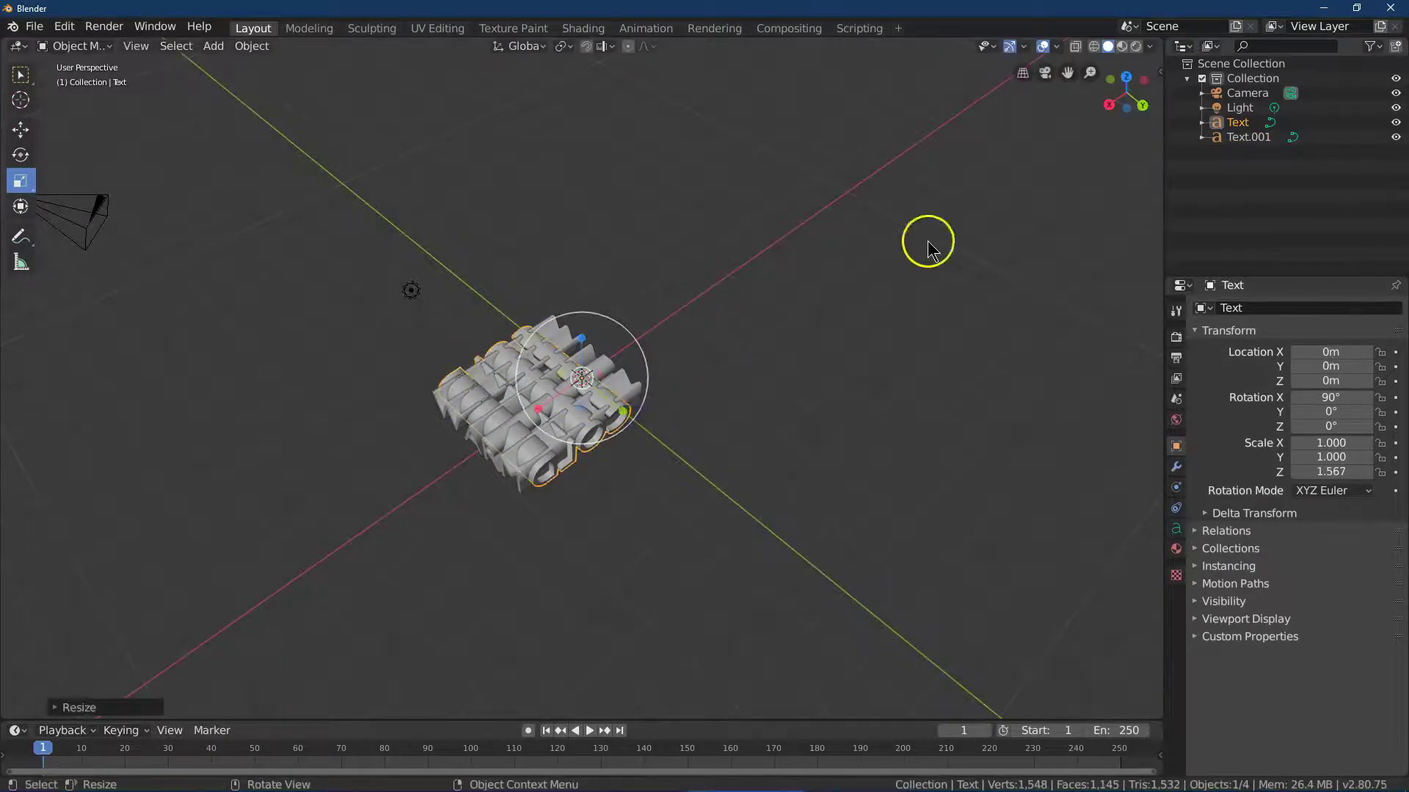
left_click(1143, 107)
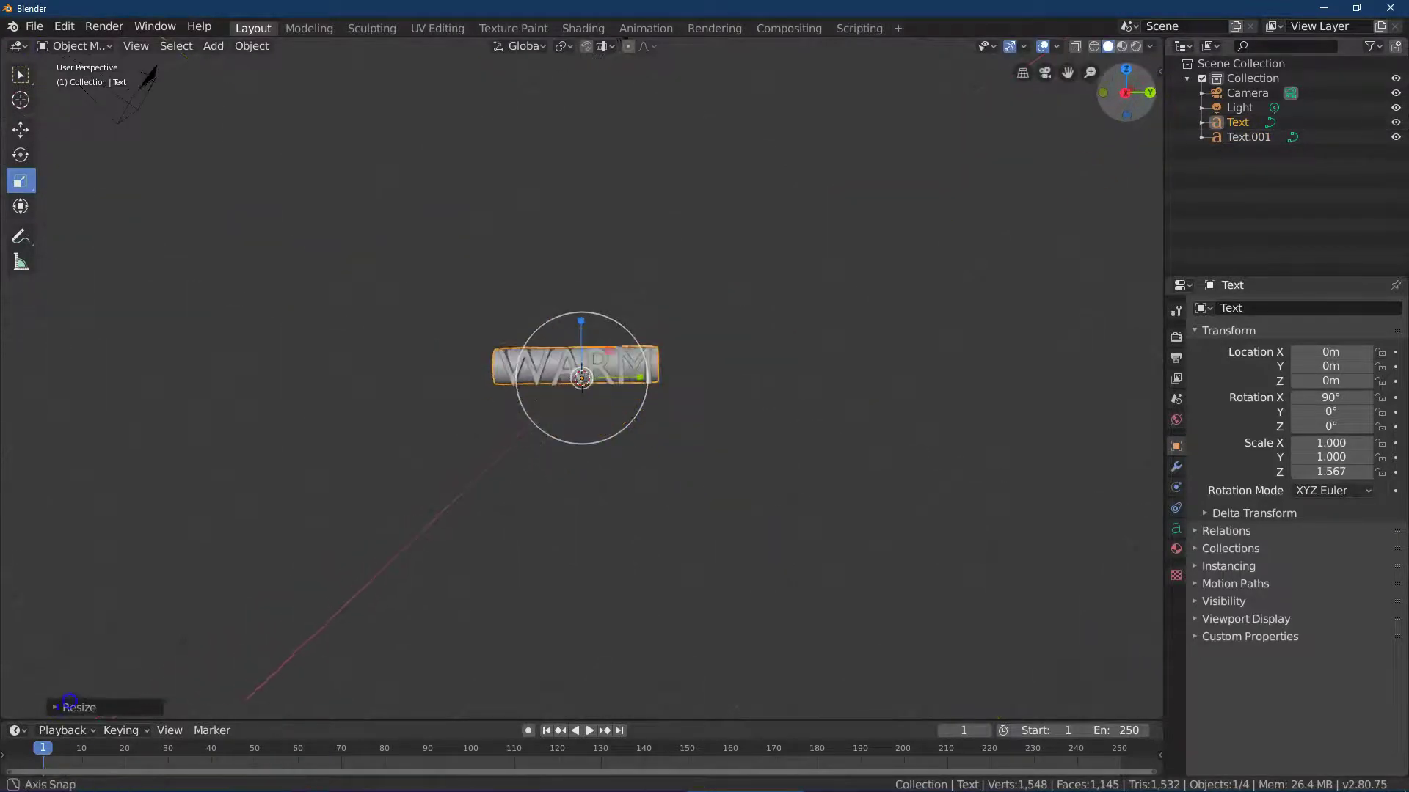
In right orthographic view, zoom in, select the WARM text and set its Scale Y to 0.96
left_click(1125, 93)
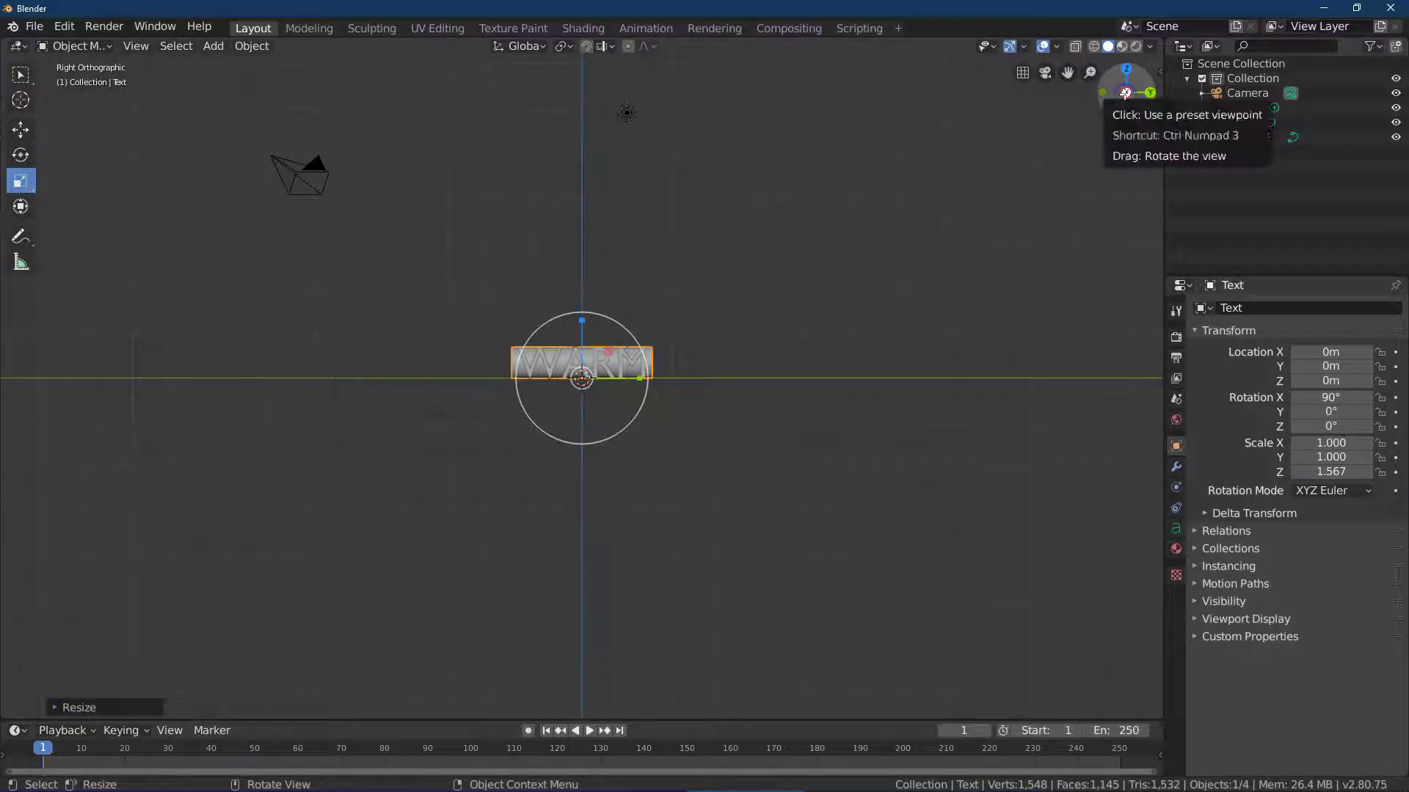
left_click_drag(1090, 72, 1112, 617)
scroll(1112, 617, "down", 1)
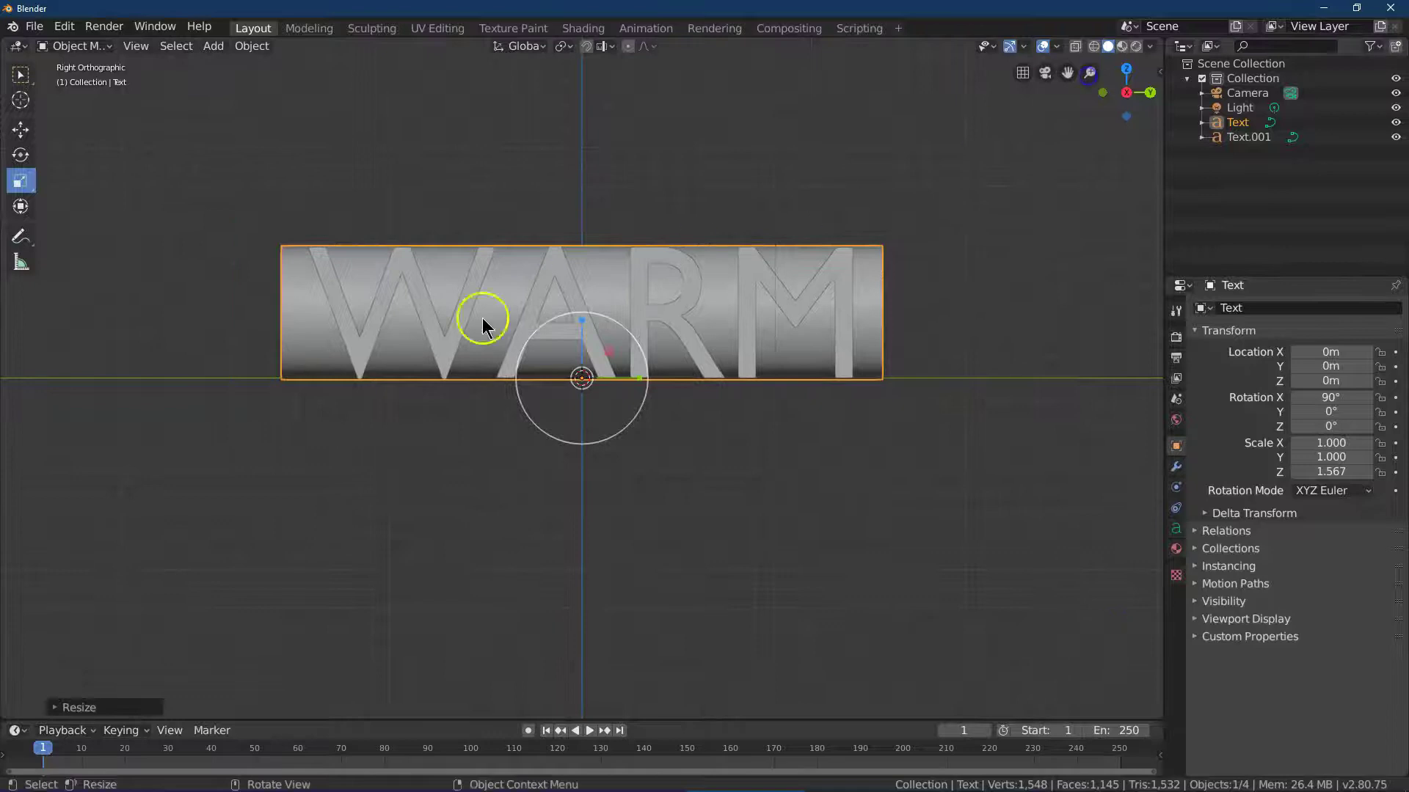
left_click(176, 297)
left_click(396, 286)
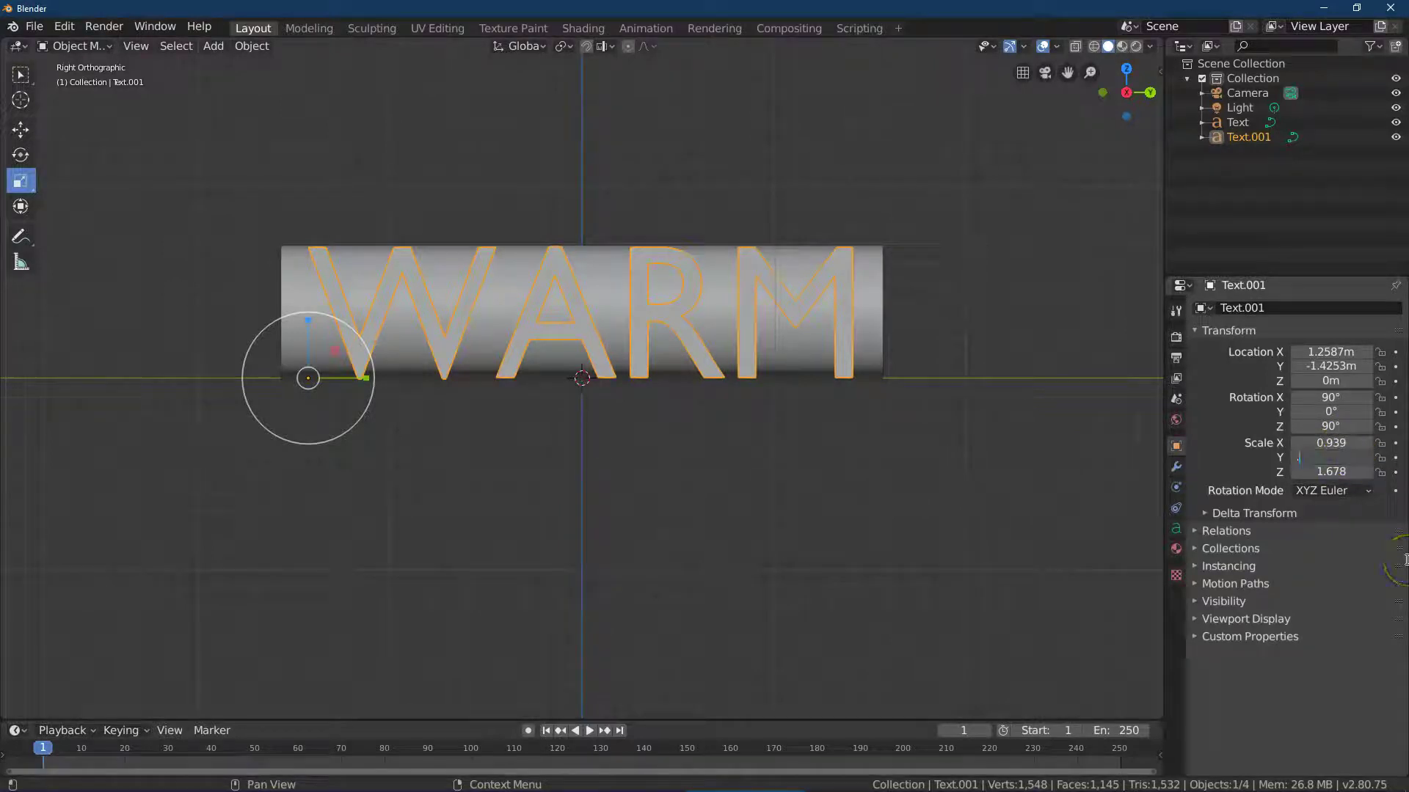
type(".96")
key("Return")
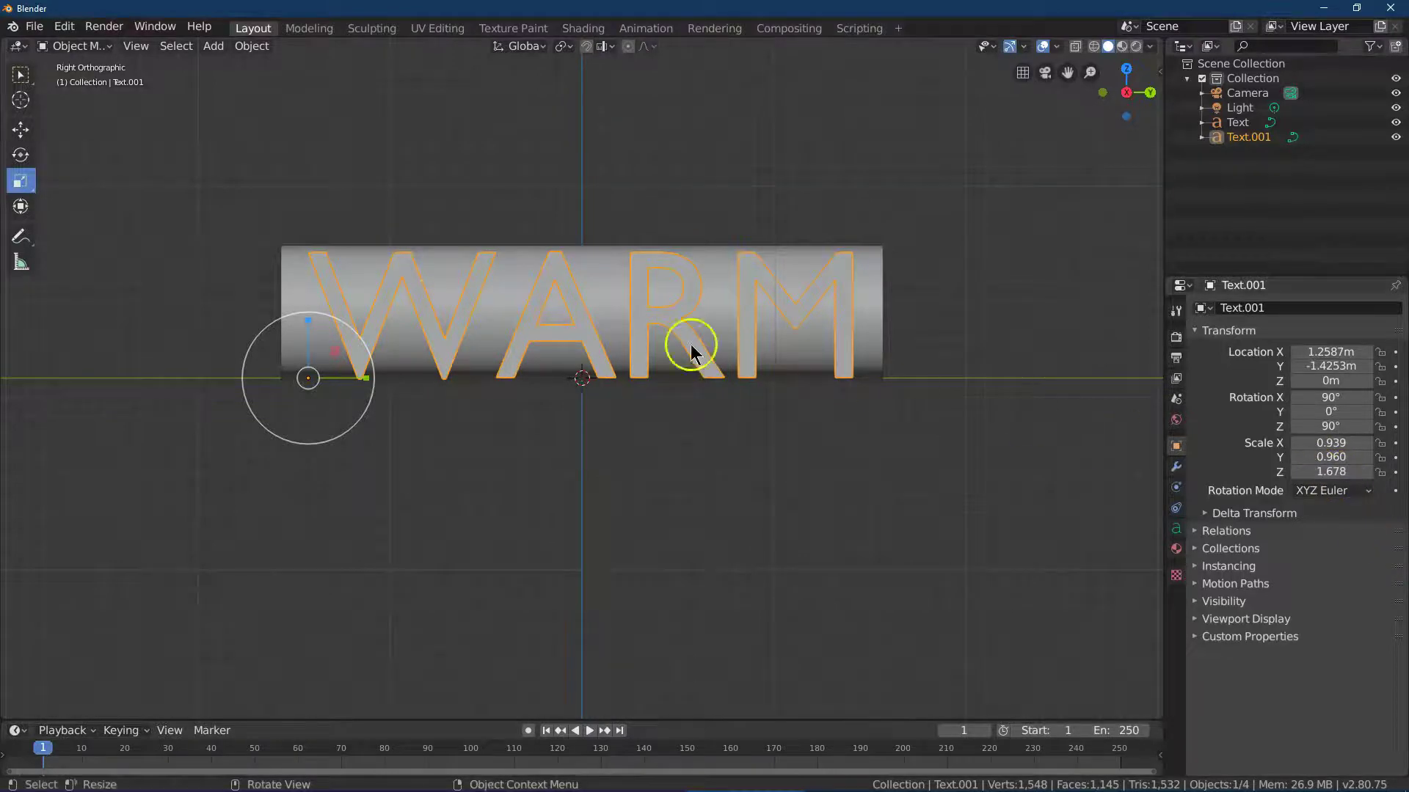
left_click(21, 129)
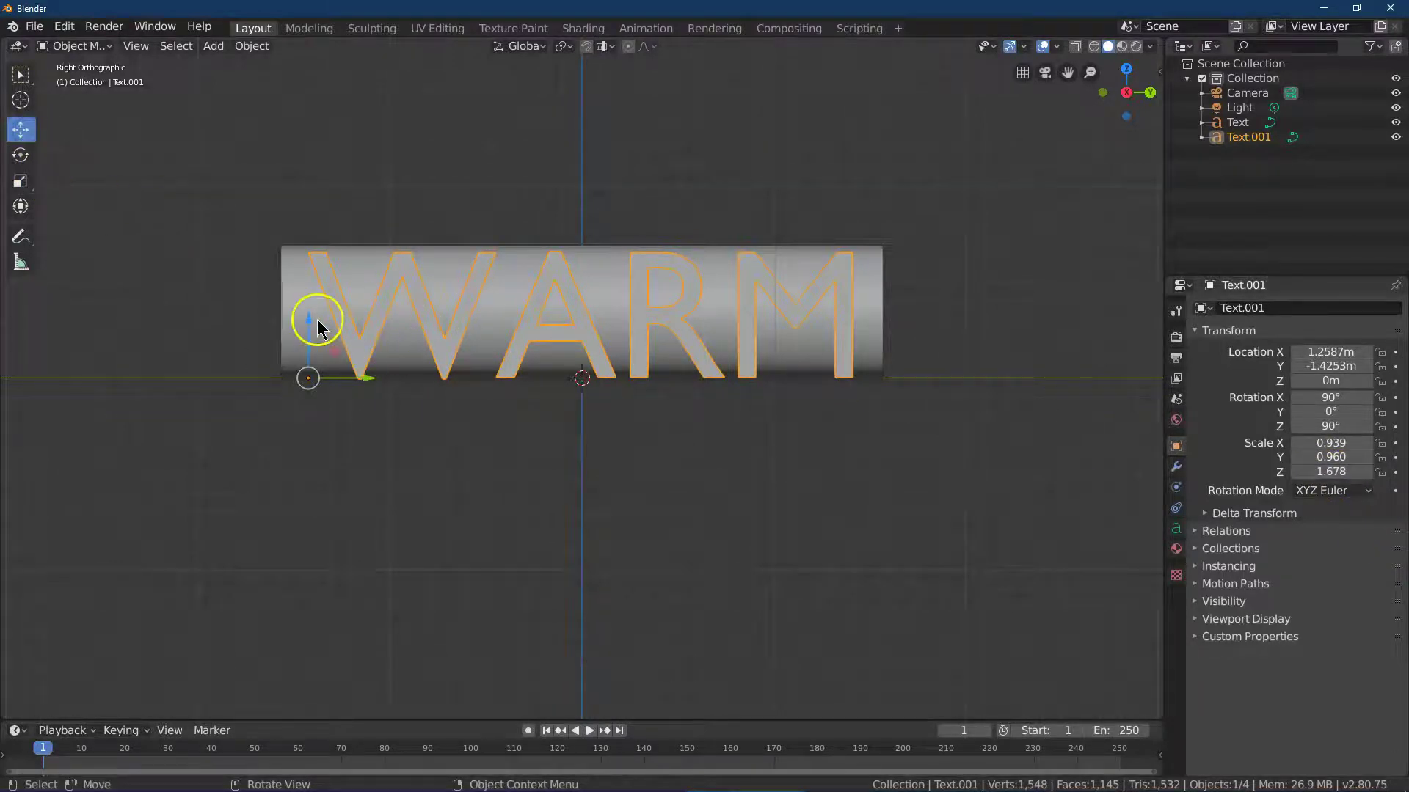
Raise the WARM text along Z and try a Y scale of 0.920
left_click_drag(311, 317, 308, 315)
left_click(1335, 456)
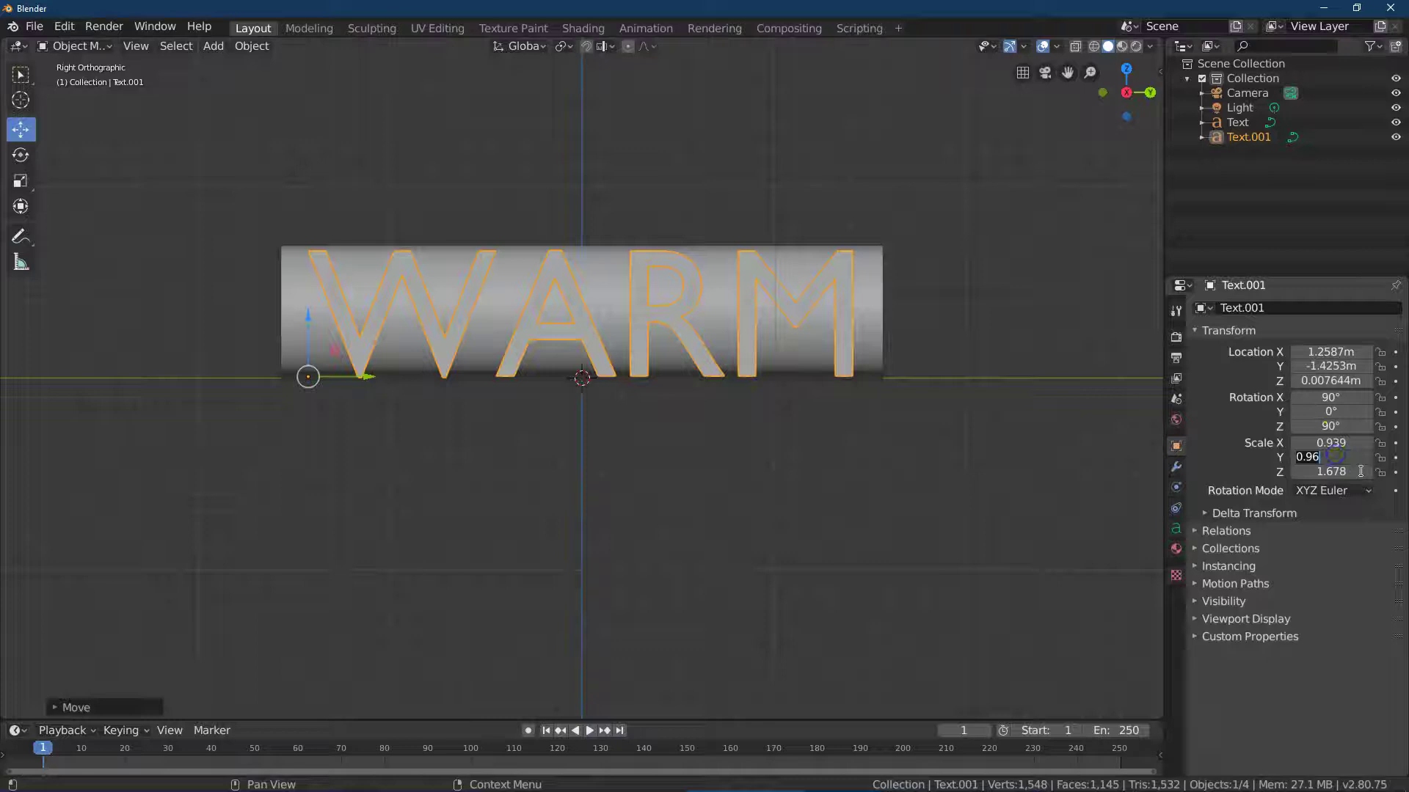
type(".92")
key("Return")
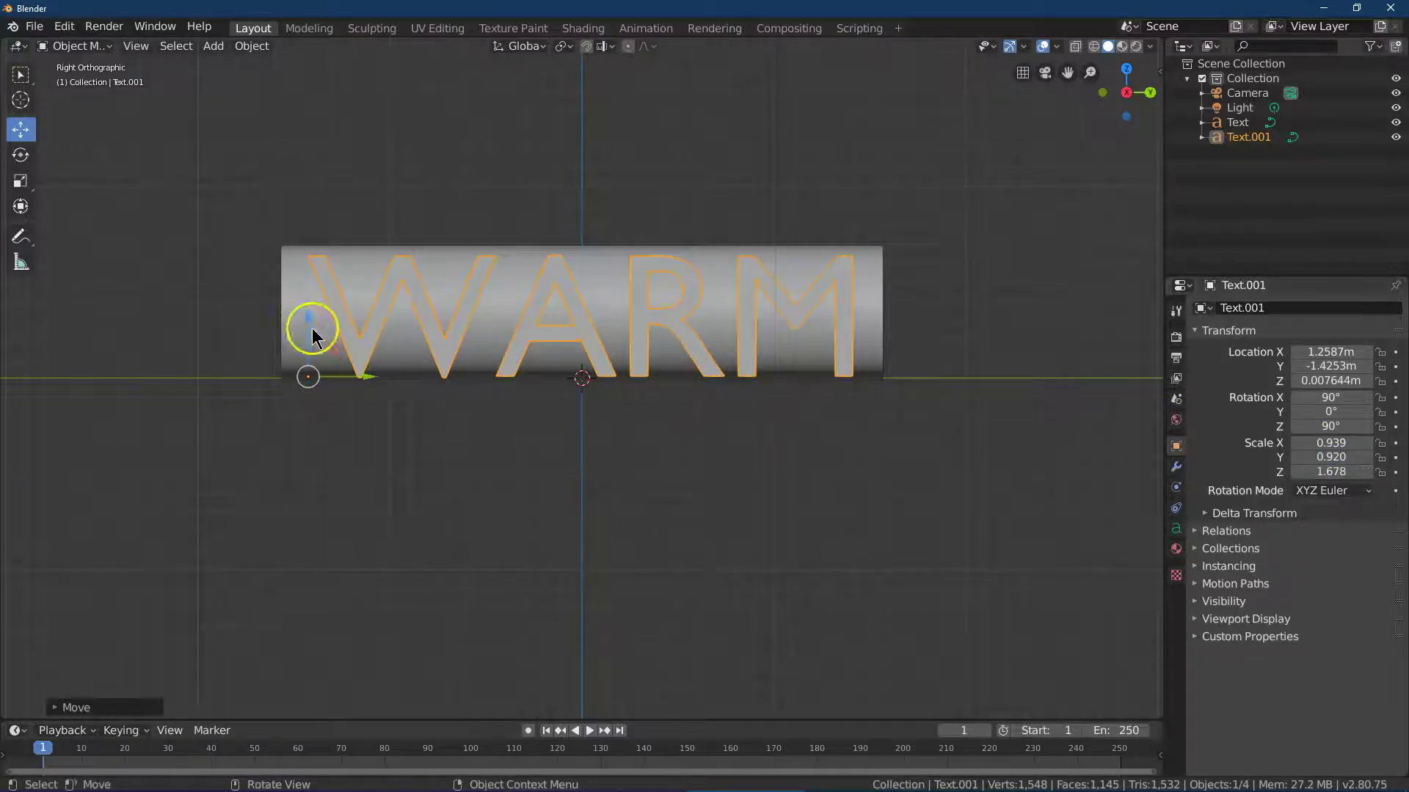
left_click_drag(313, 339, 313, 312)
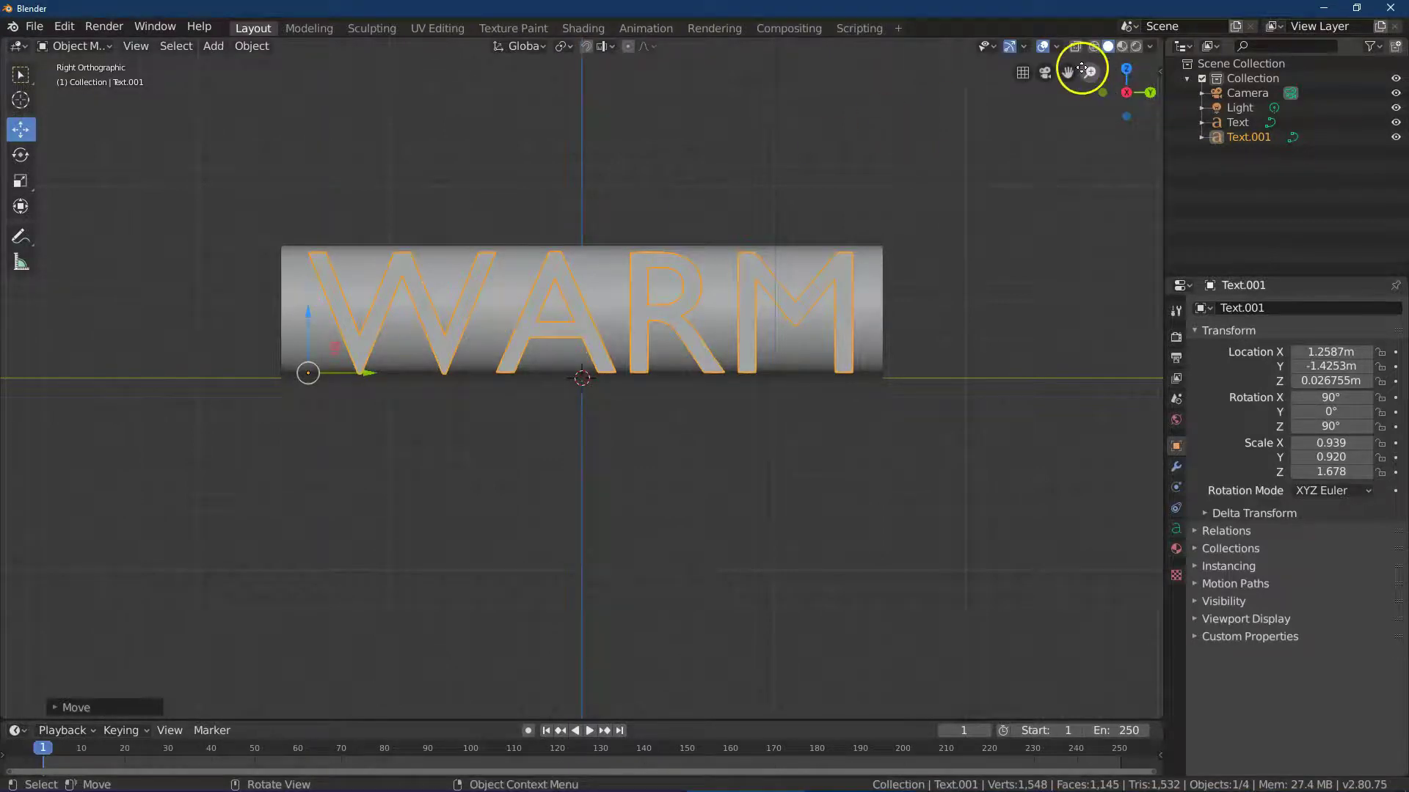
left_click_drag(1089, 73, 567, 202)
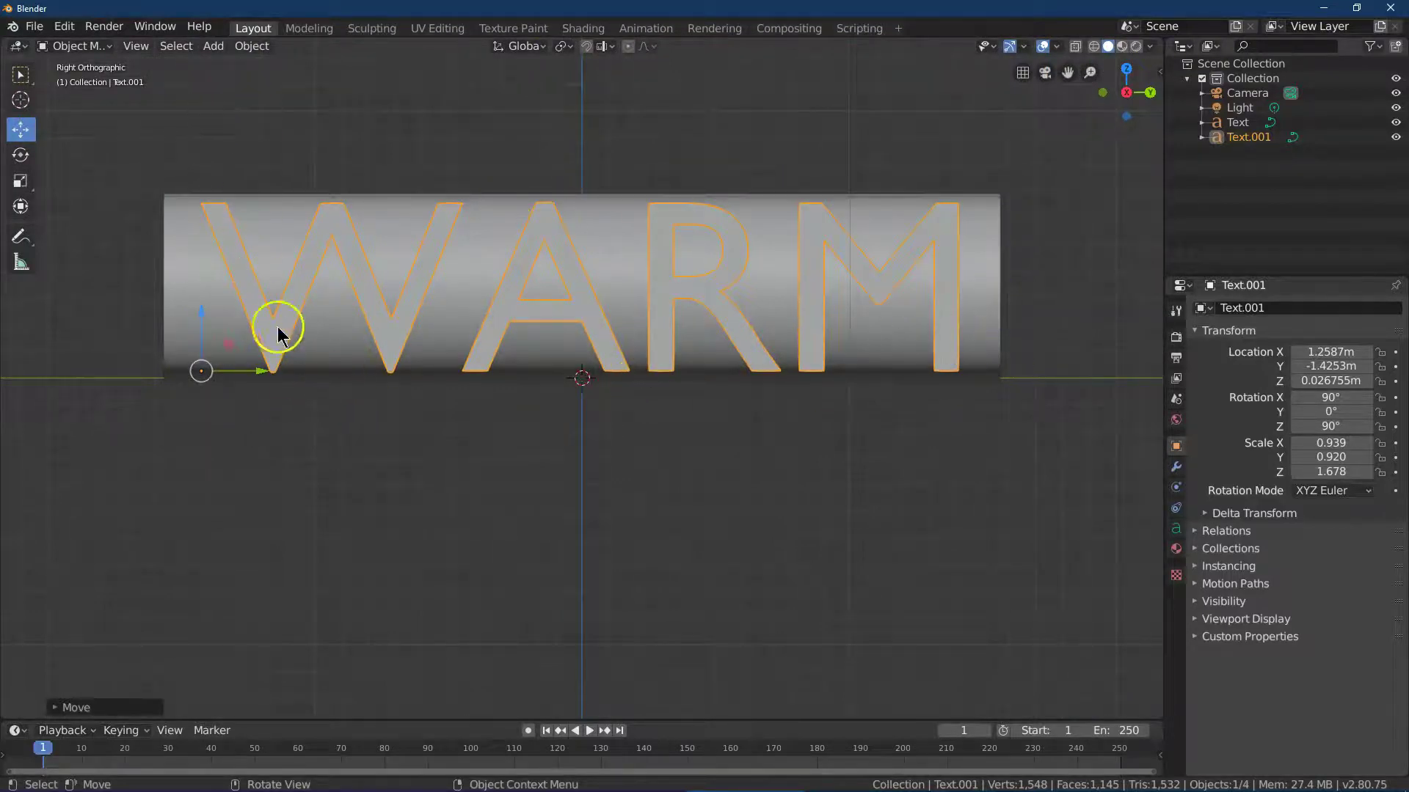
Restore the WARM text's Y scale to 0.960 and settle it at Z 0.013011 m
left_click(1335, 455)
type(".96")
key("Return")
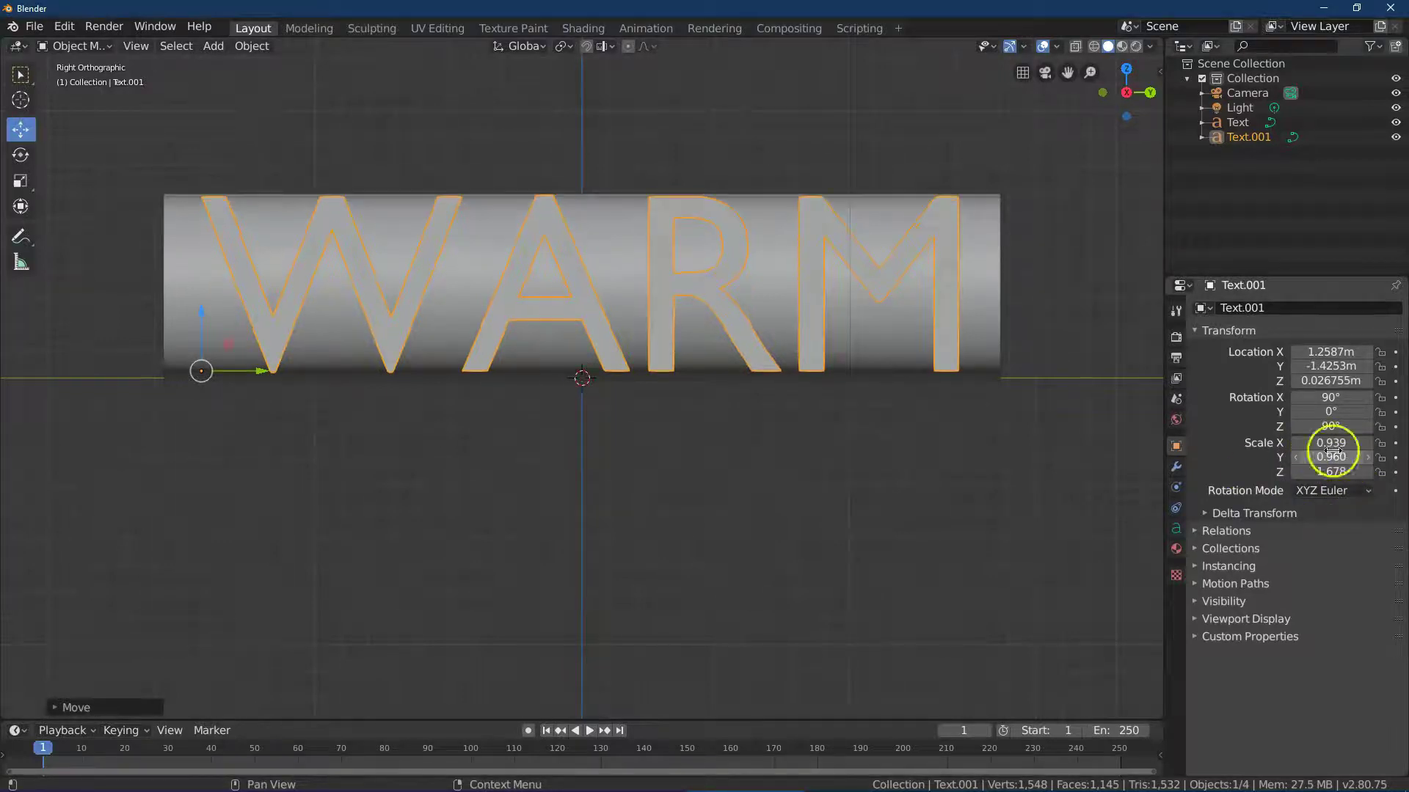
left_click_drag(199, 313, 202, 316)
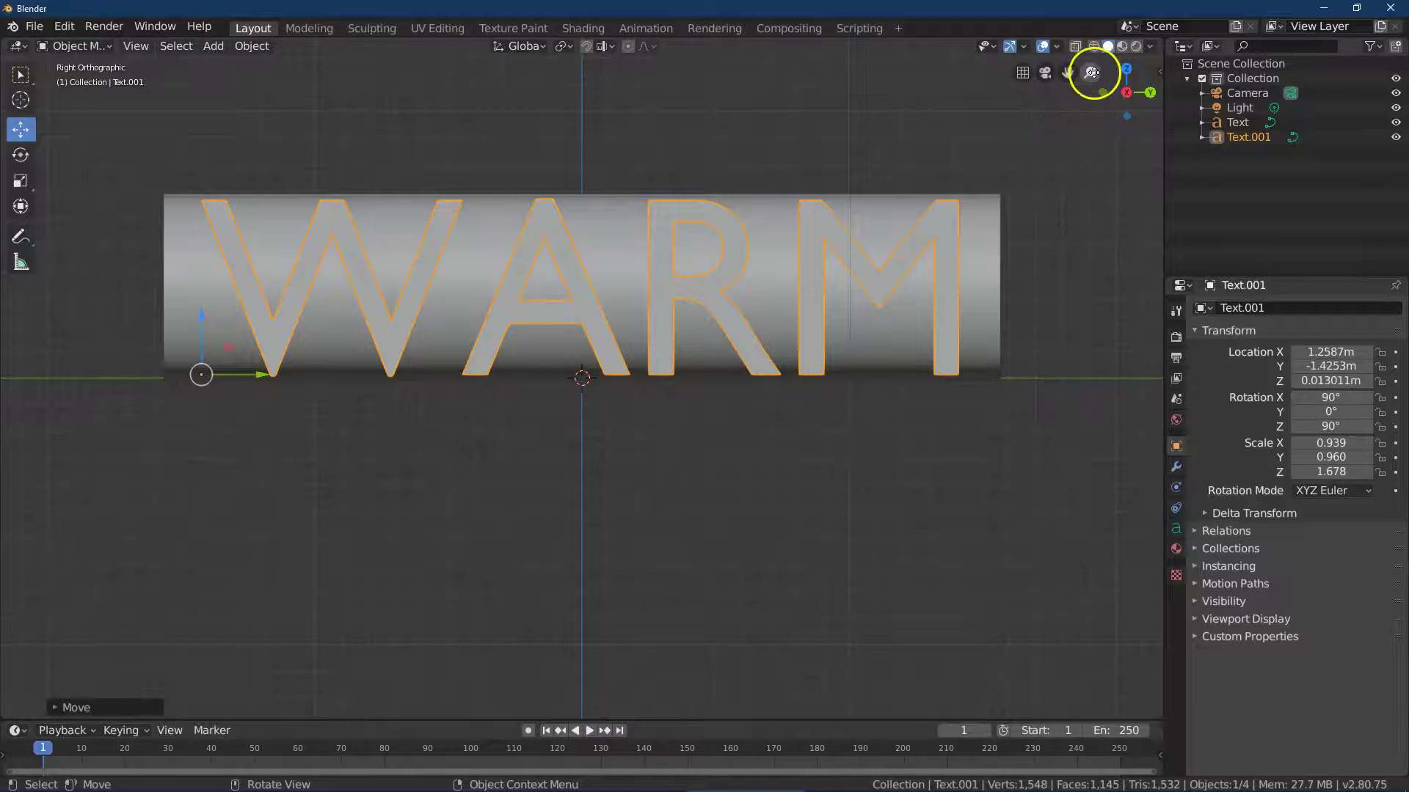
left_click_drag(1091, 73, 1088, 684)
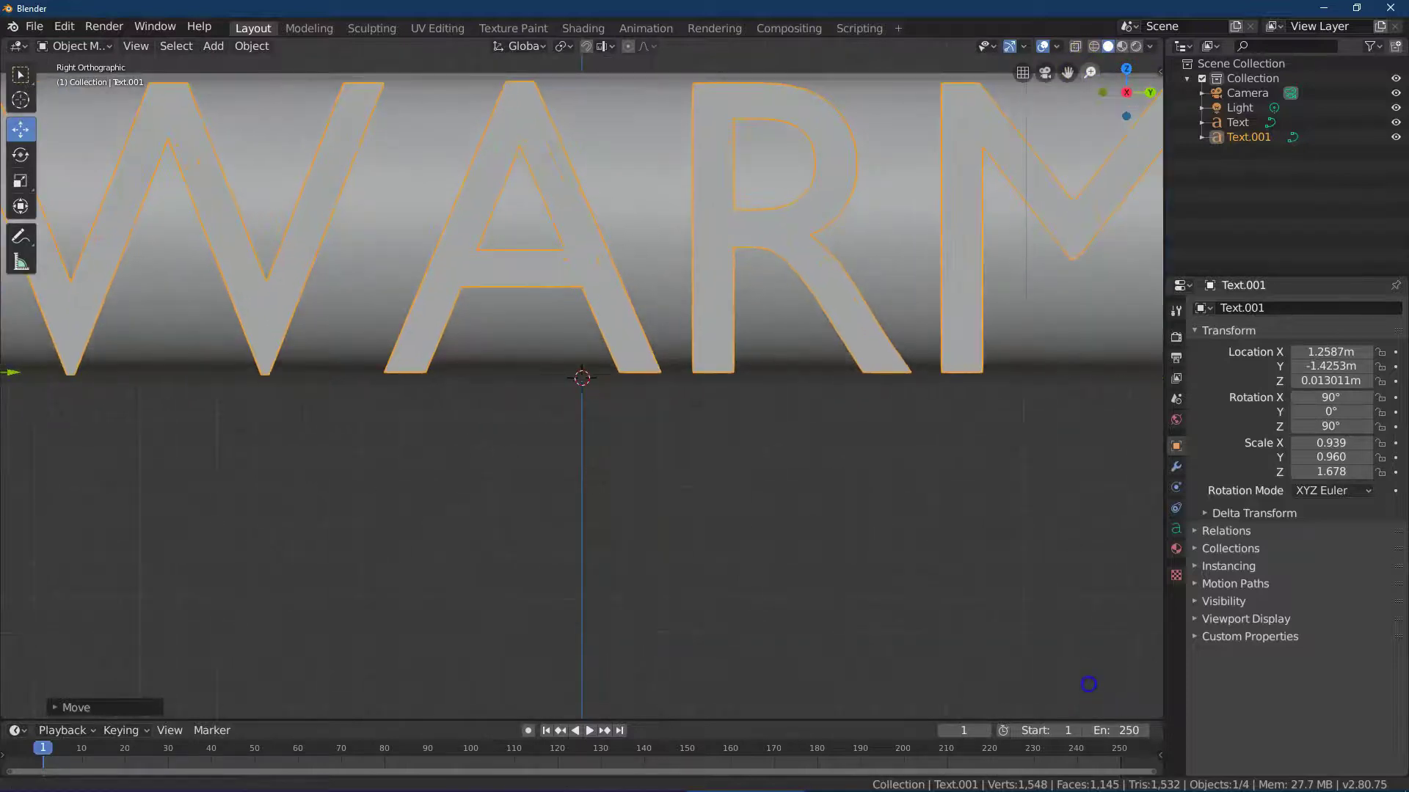
left_click_drag(1150, 94, 1086, 44)
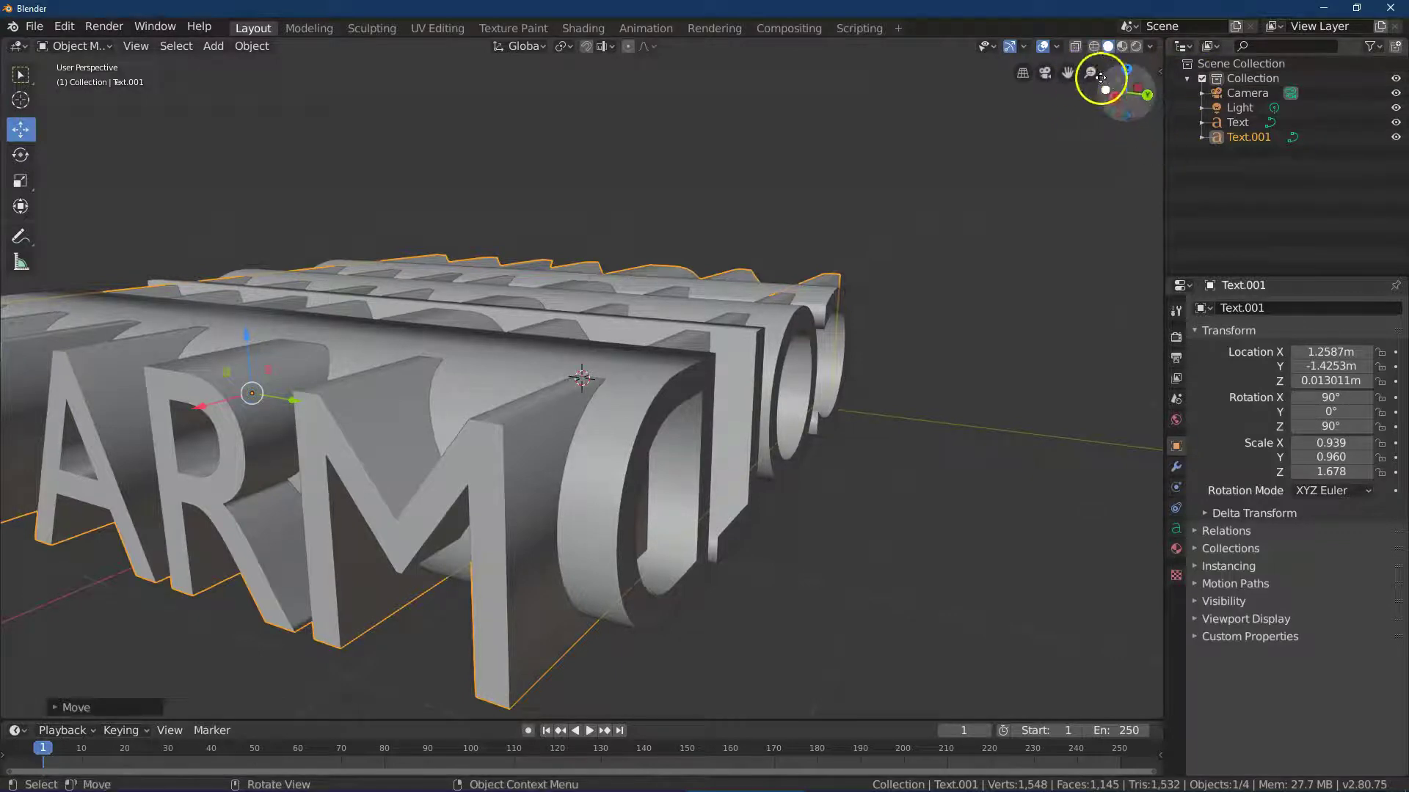
Convert Text.001 and then the Text object from text into meshes
left_click_drag(1090, 72, 1091, 58)
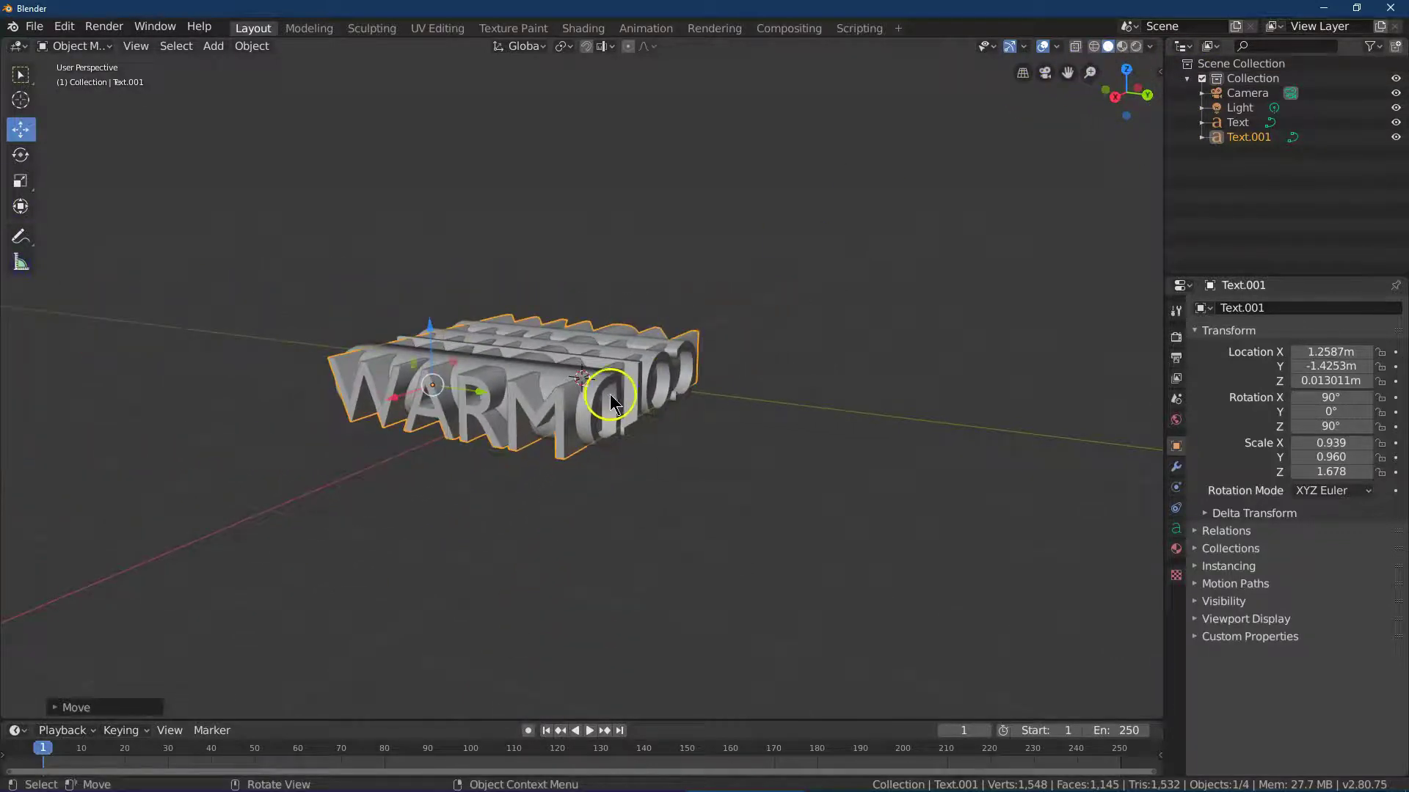
left_click(503, 393)
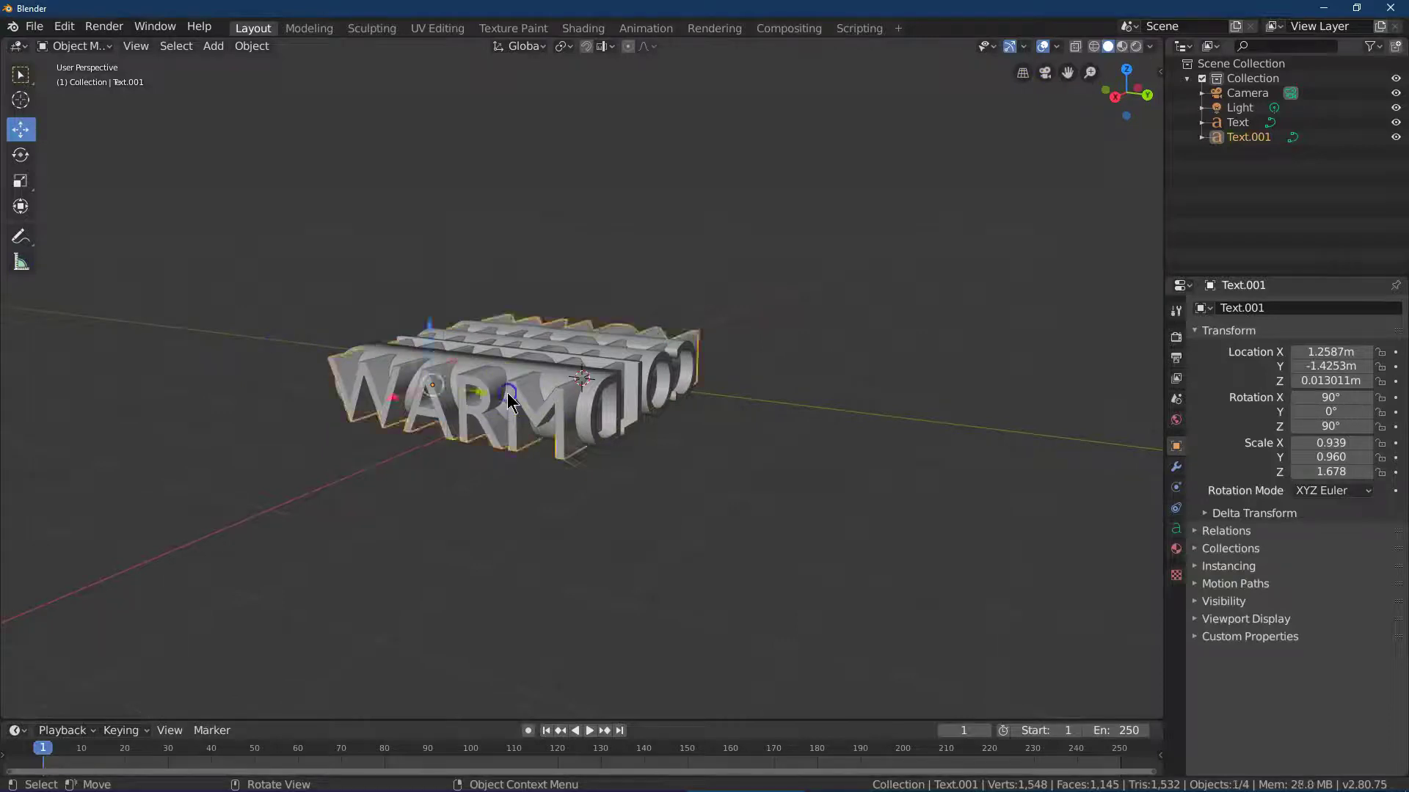
left_click(252, 45)
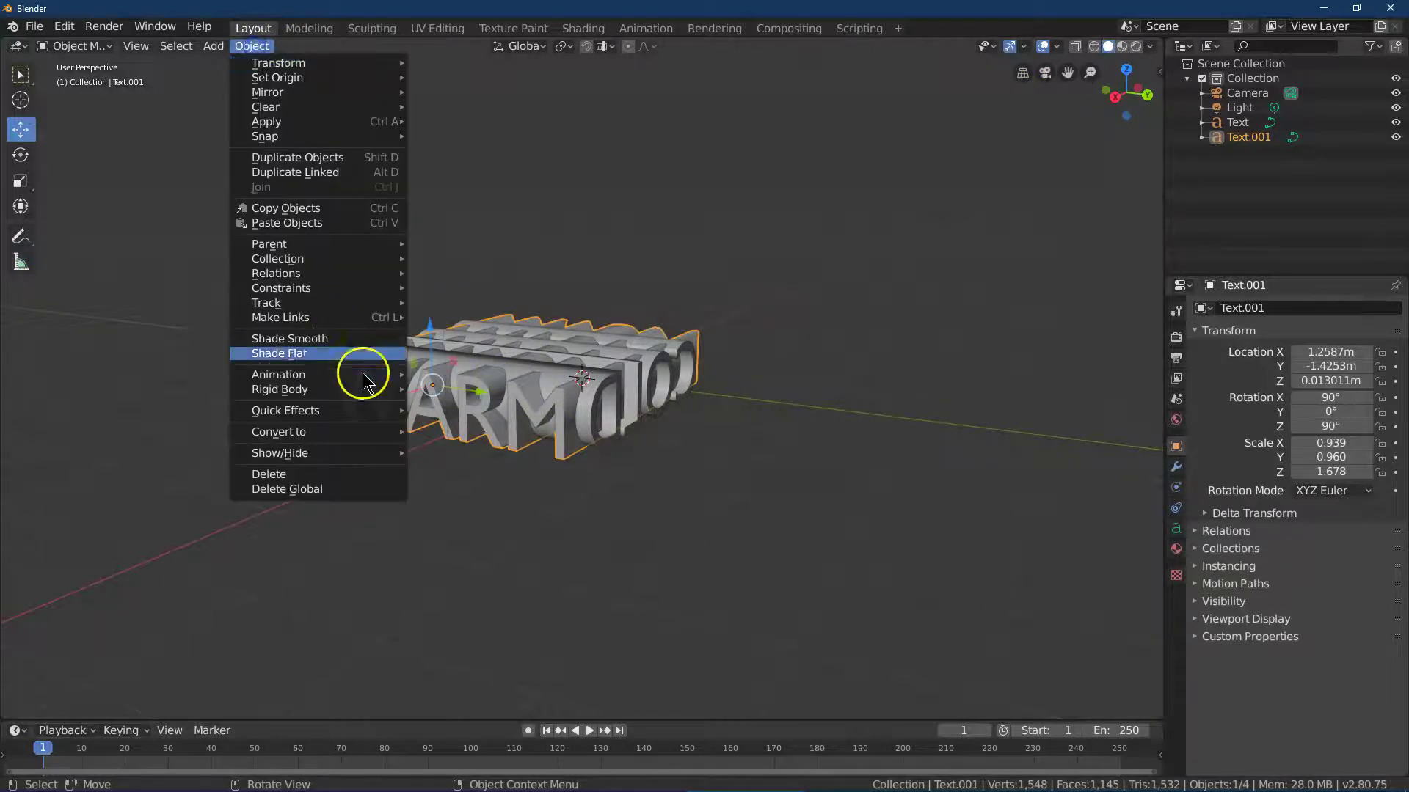
mouse_move(345, 441)
left_click(441, 449)
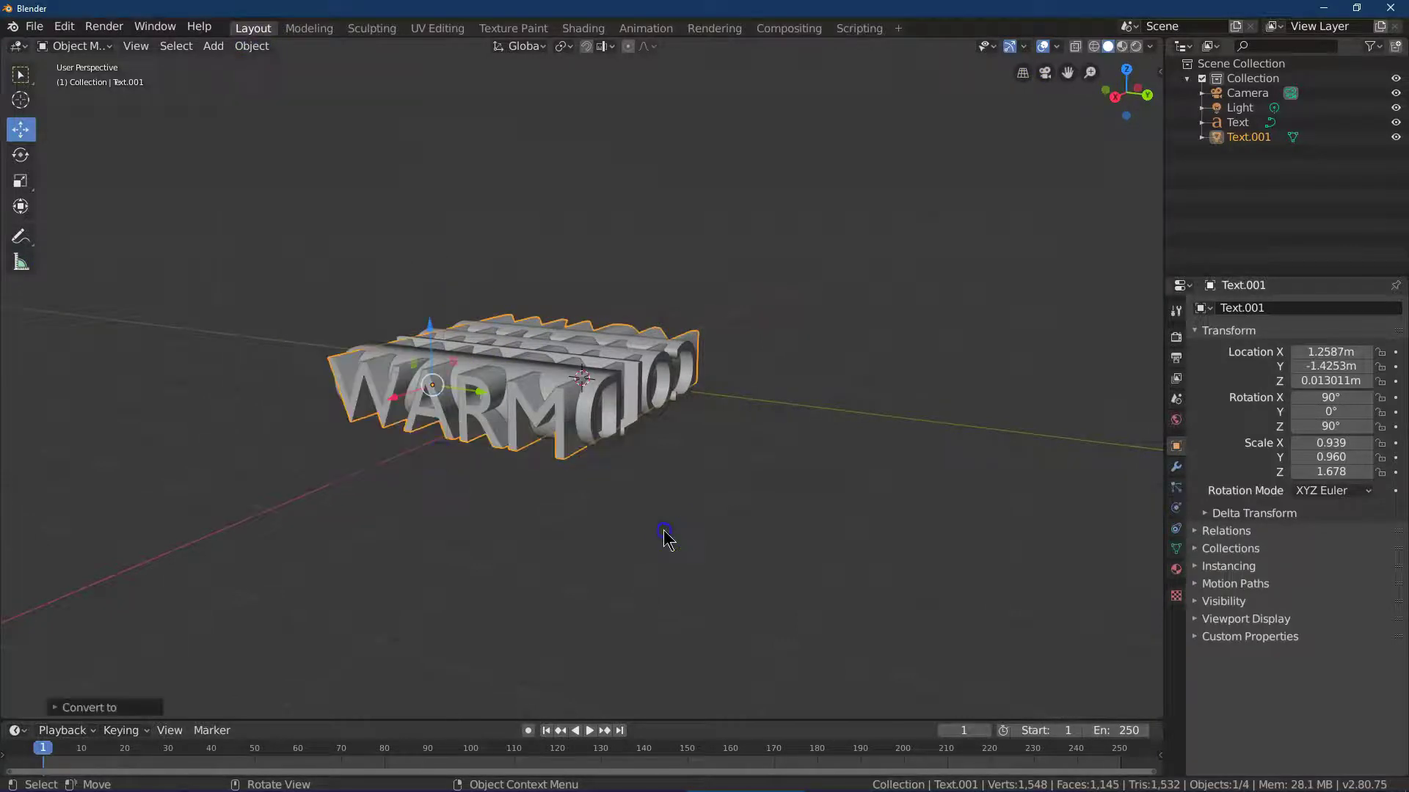
left_click(645, 406)
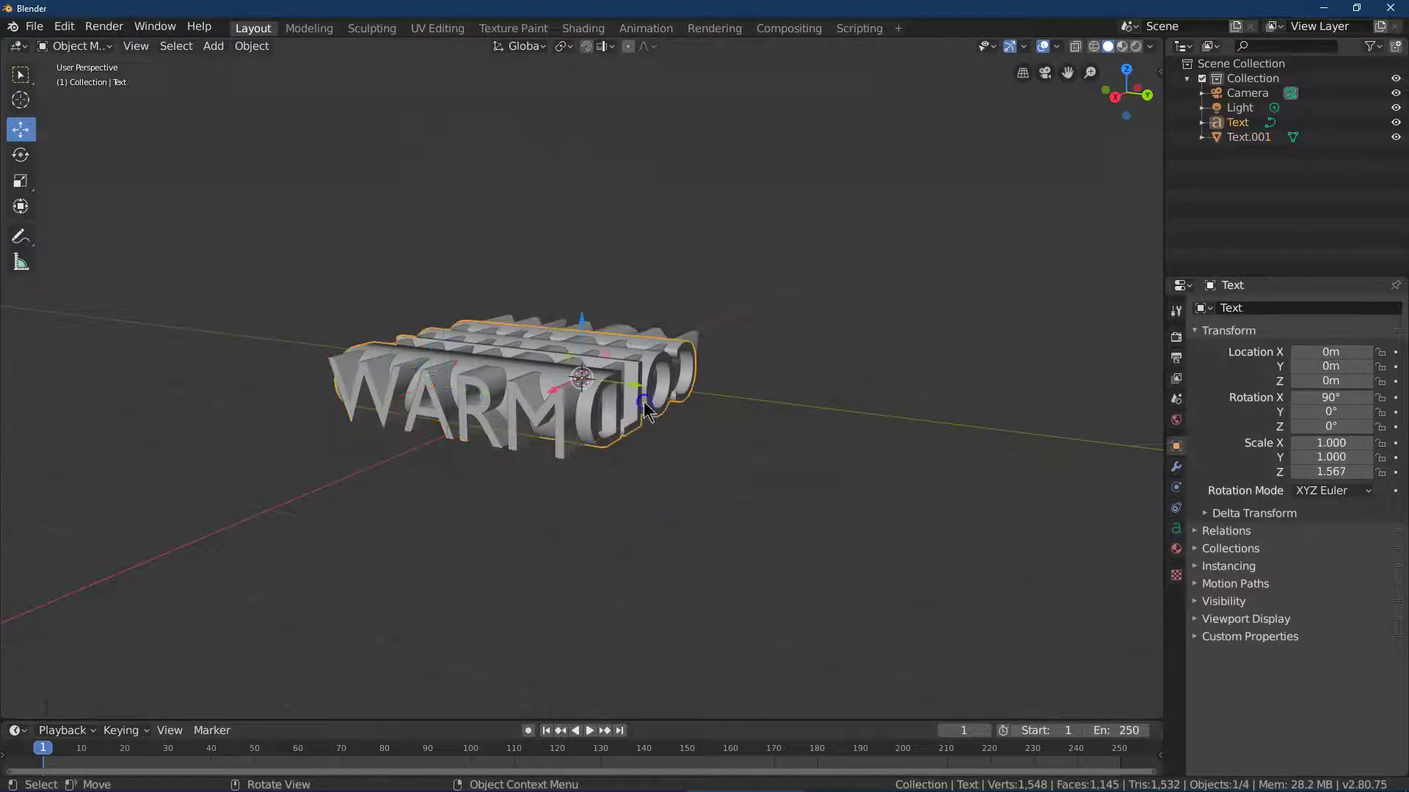
left_click(252, 46)
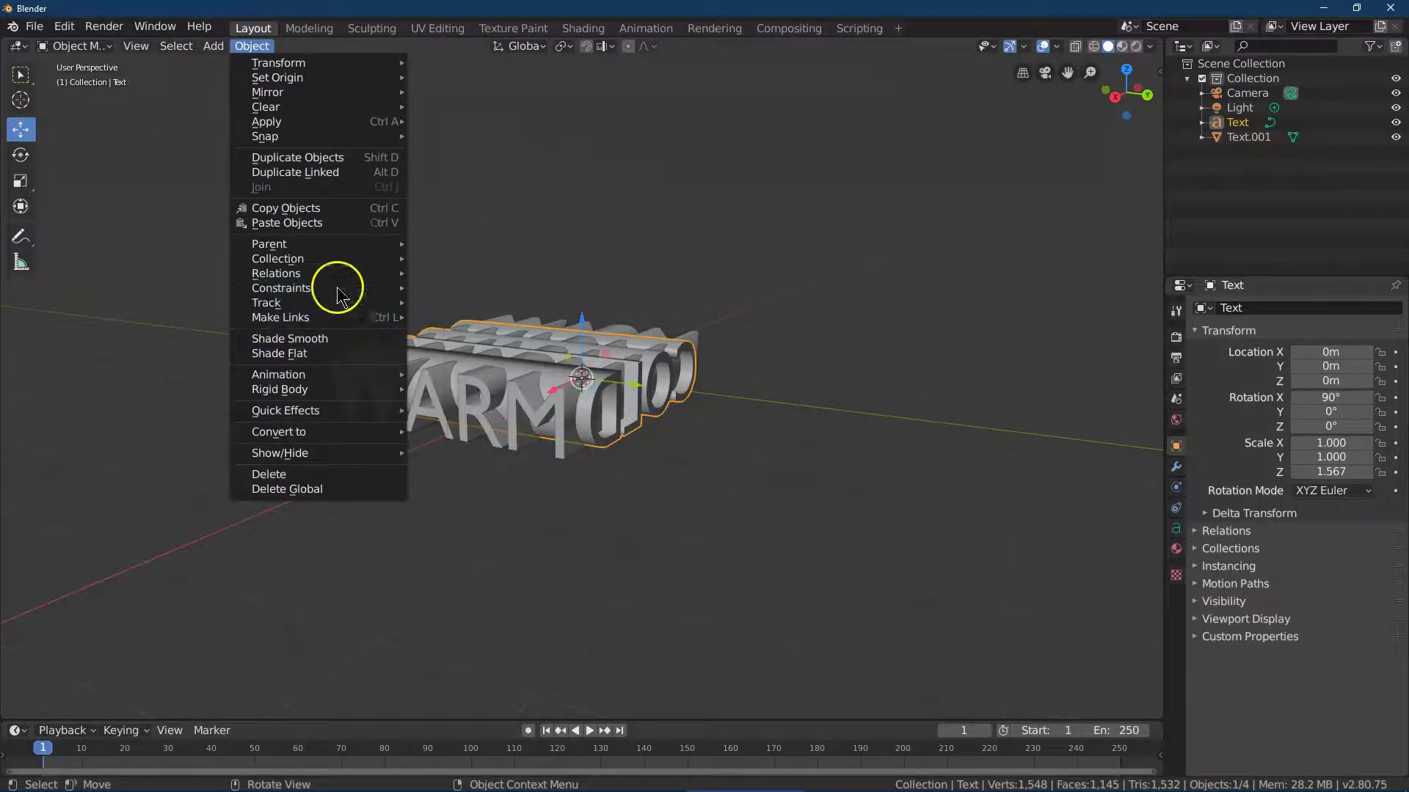
mouse_move(337, 437)
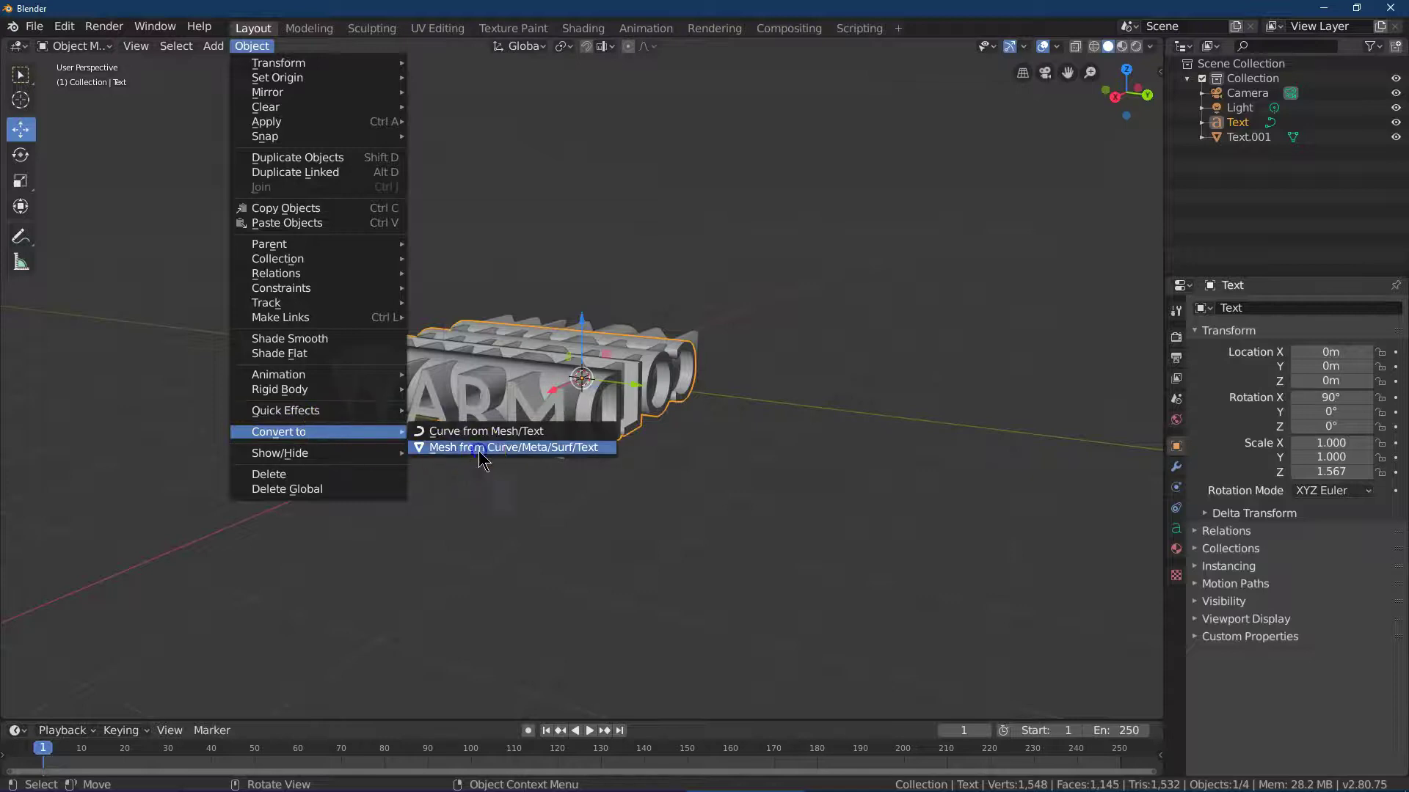
left_click(478, 448)
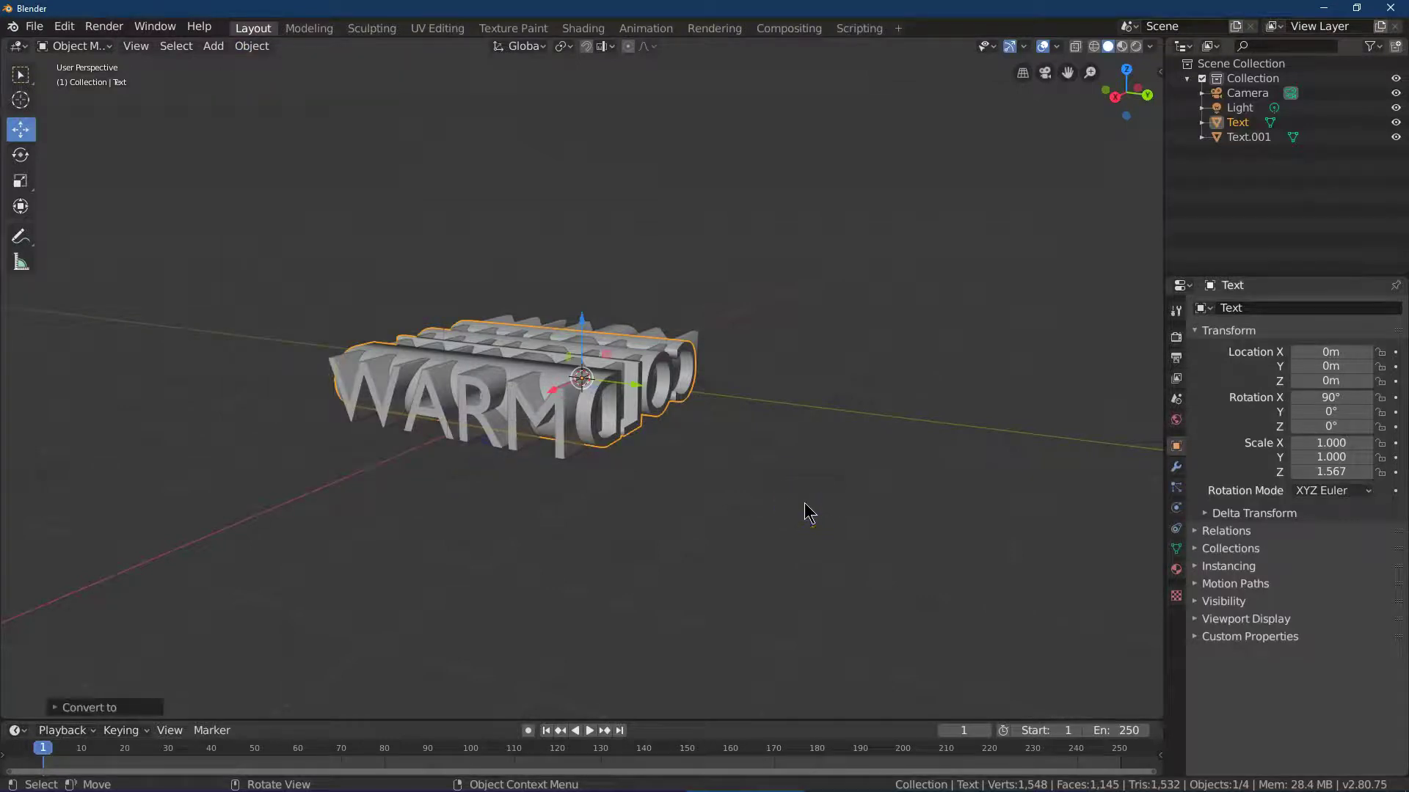
Give Text.001 a Boolean modifier set to Intersect with Text, then hide the Text object
left_click(661, 403)
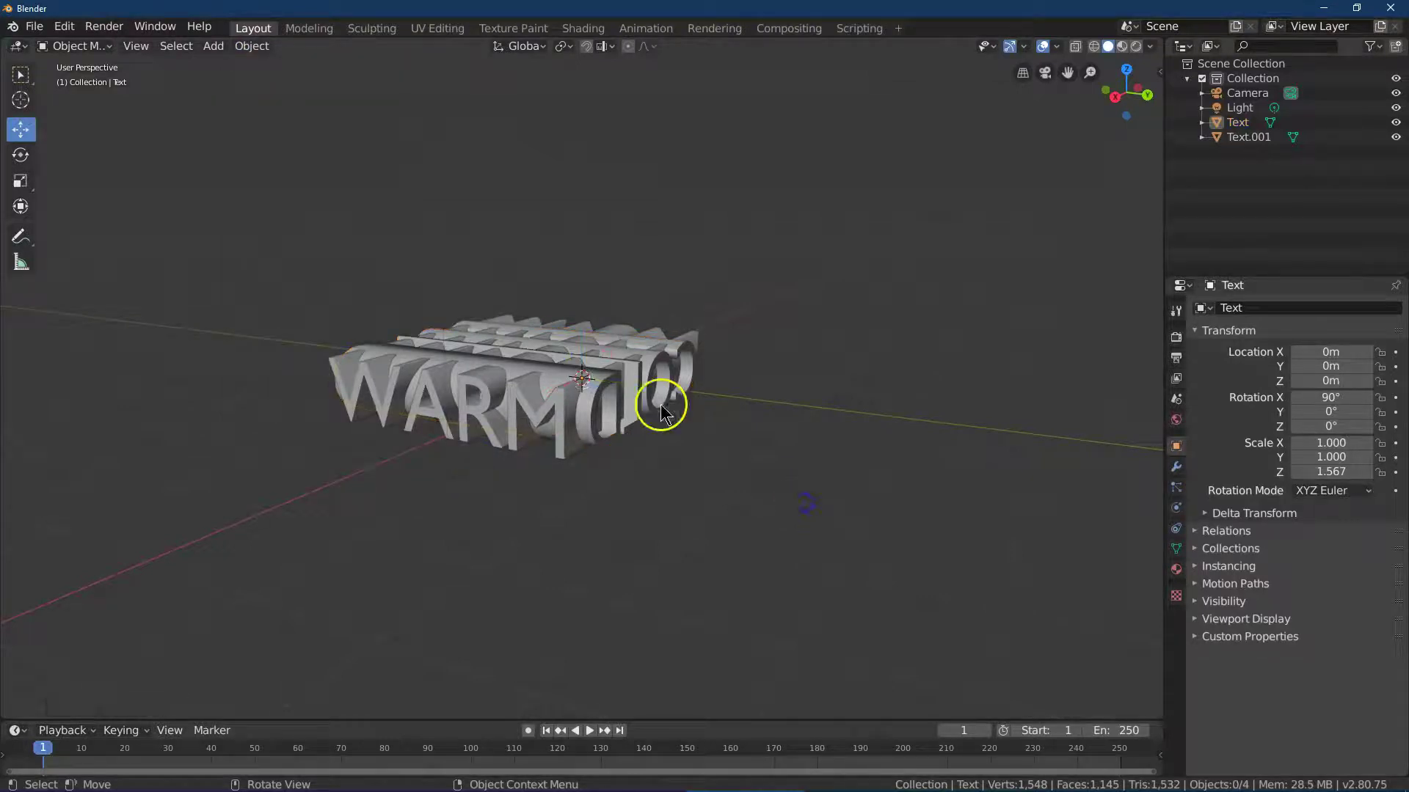
left_click(558, 413)
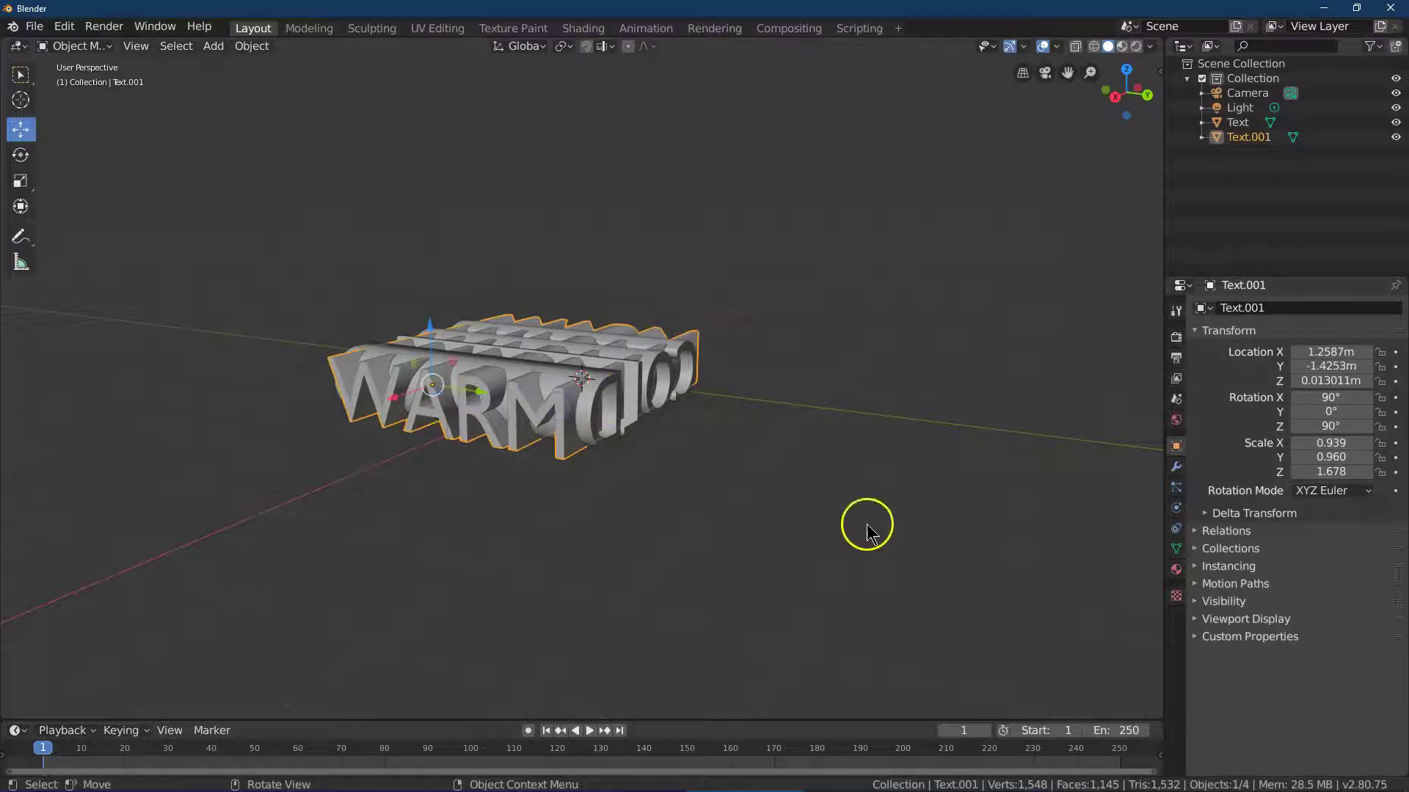
left_click(1174, 468)
left_click(1245, 308)
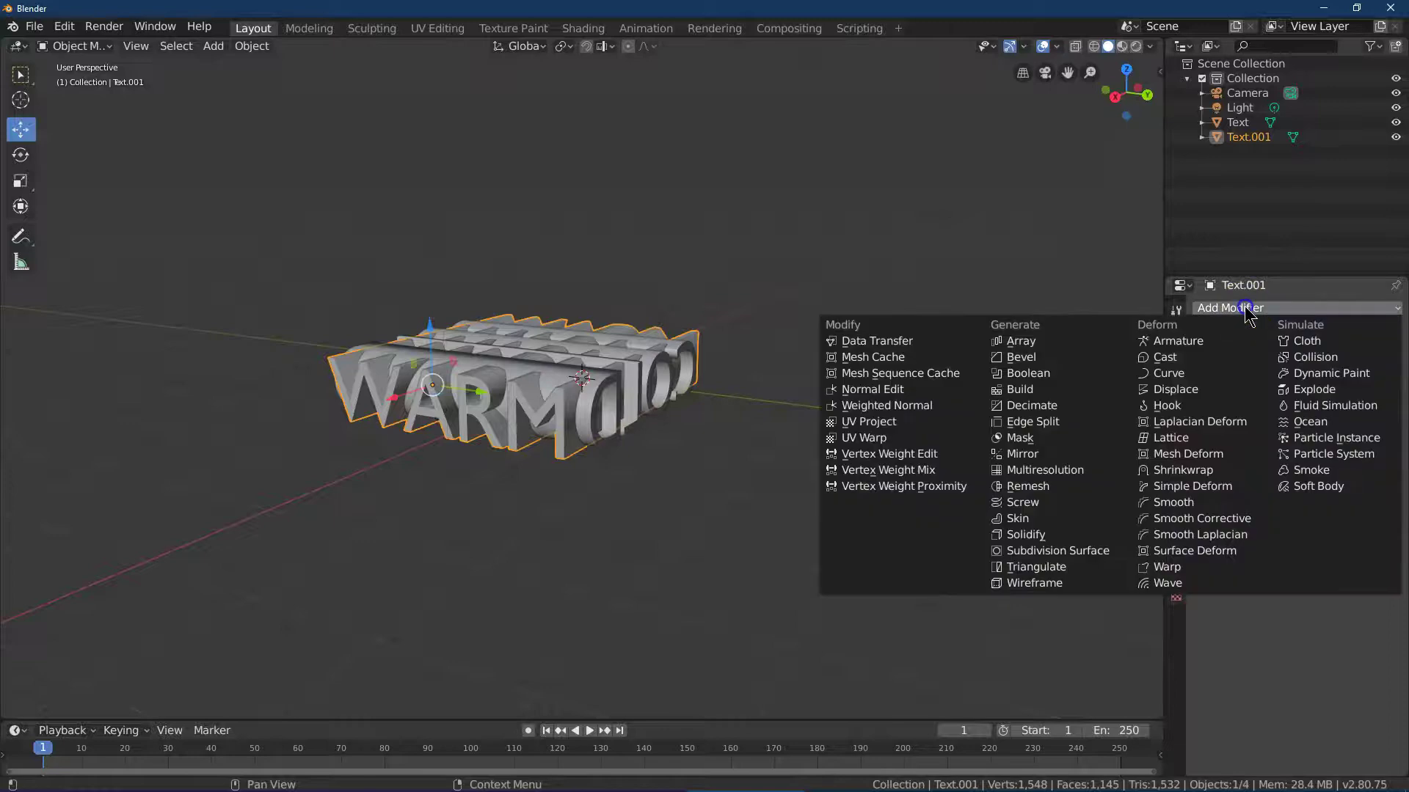
left_click(1043, 376)
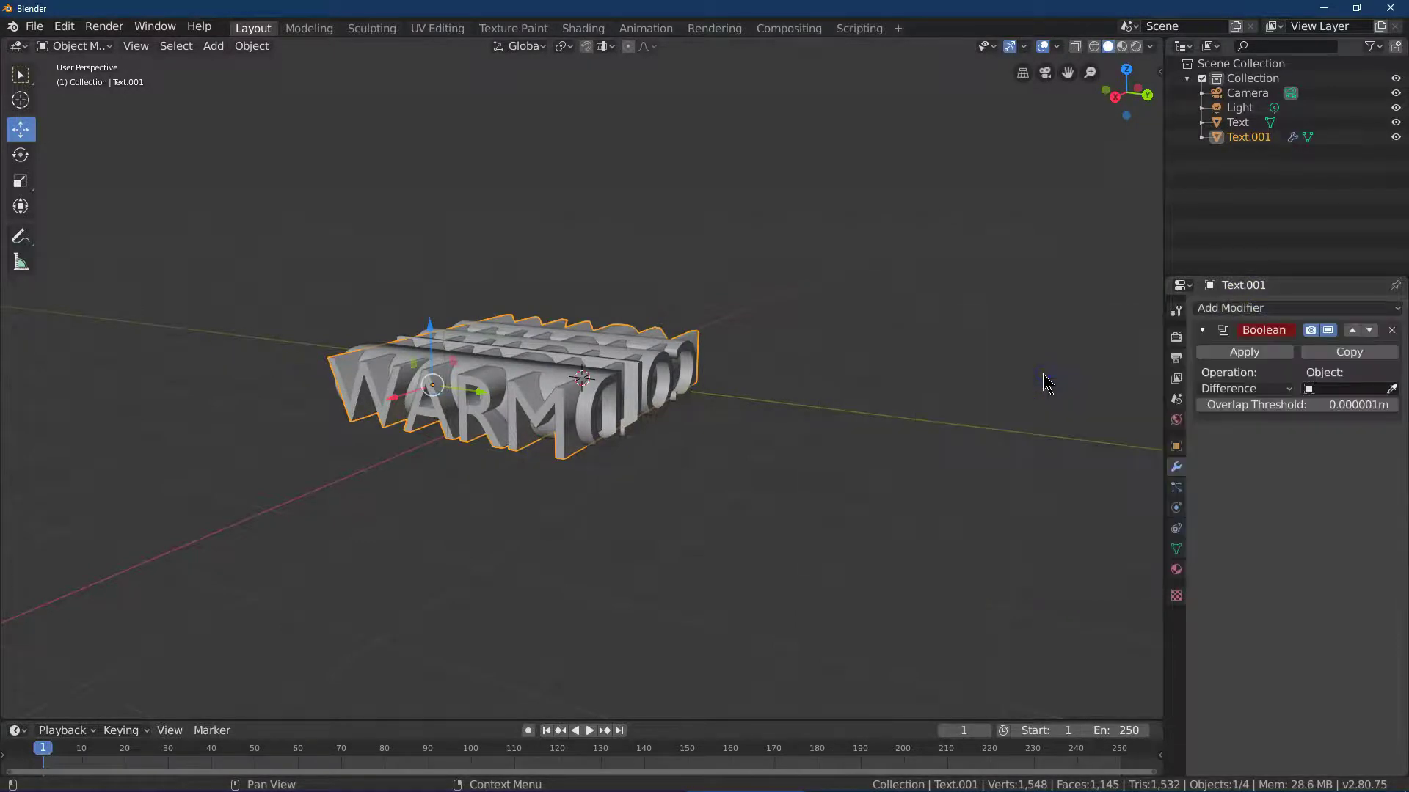
left_click(1242, 390)
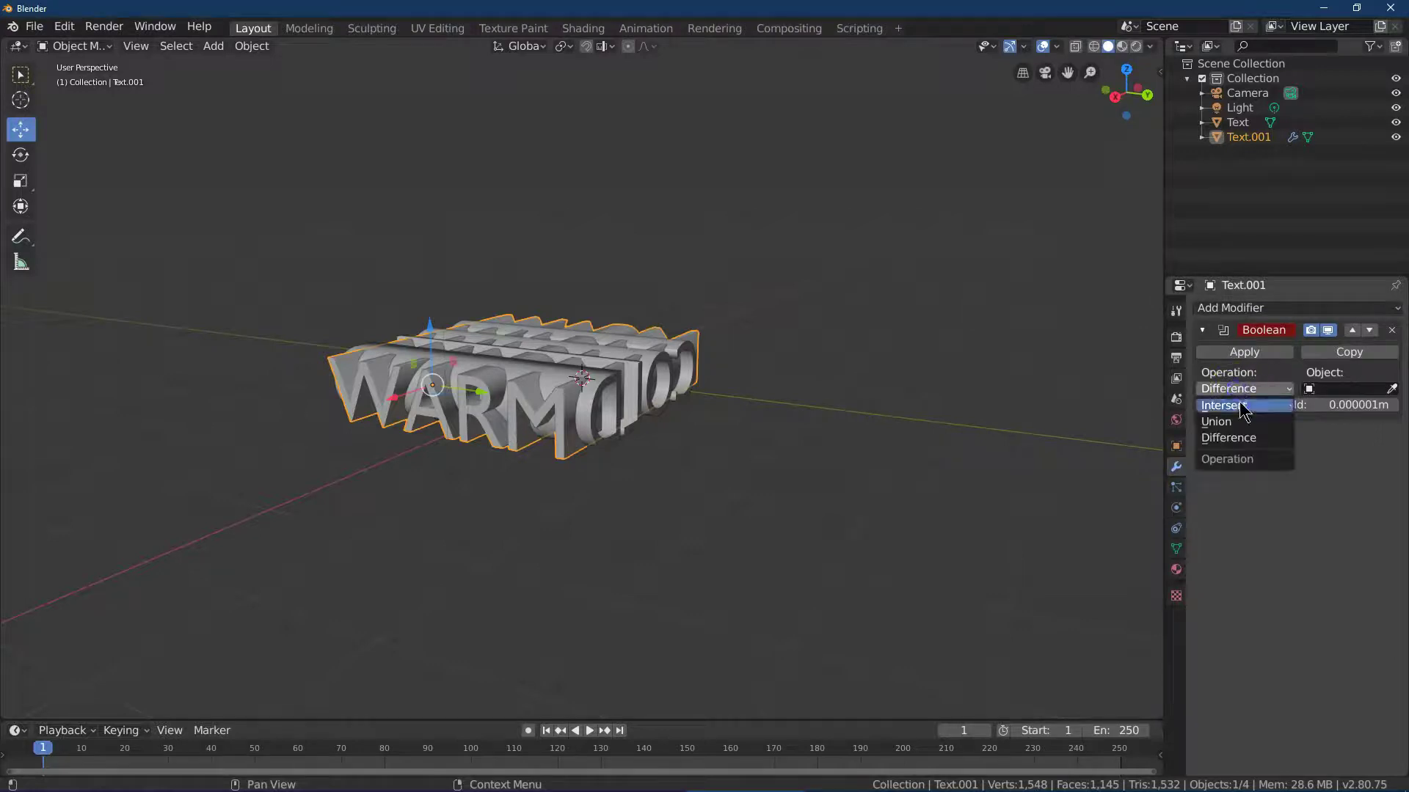
left_click(1238, 405)
left_click(1348, 392)
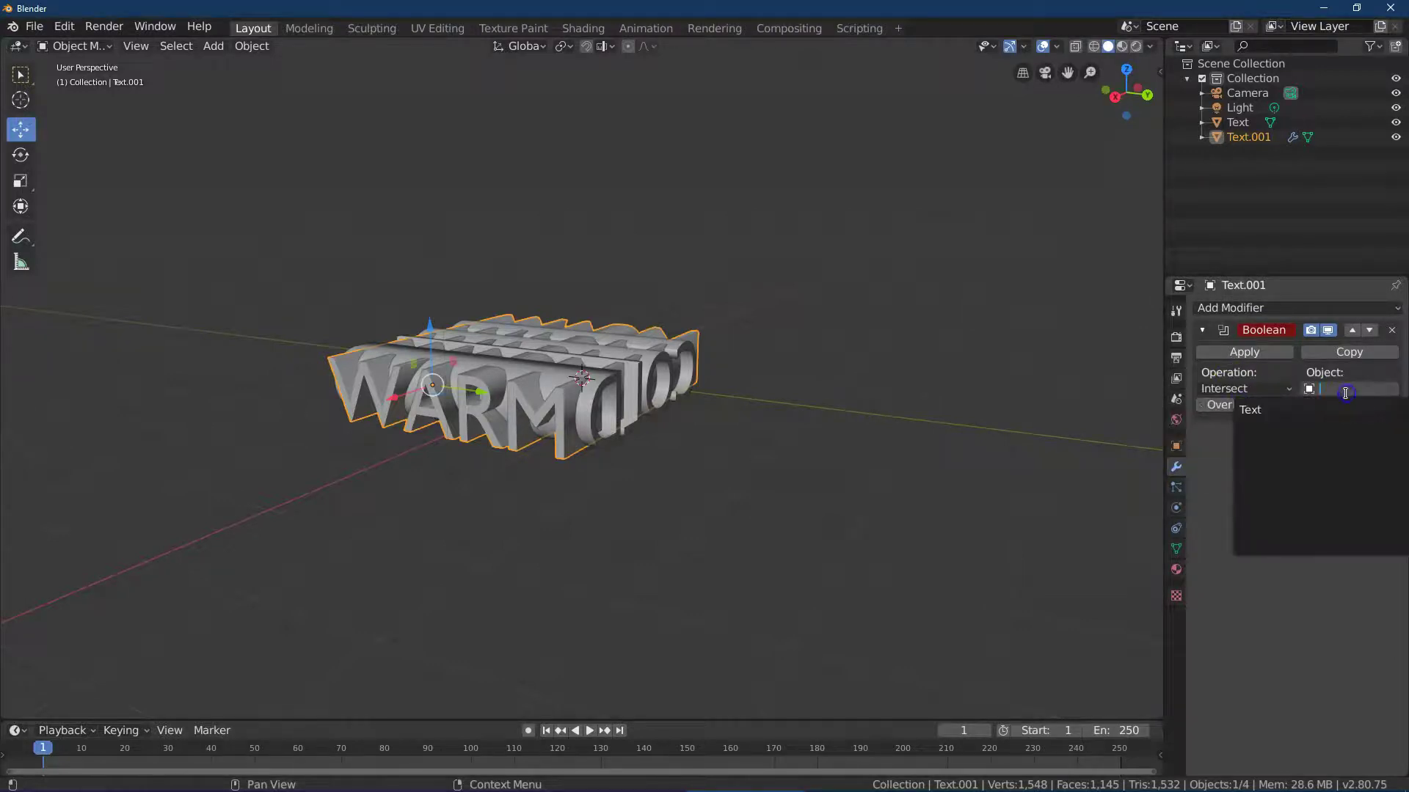
left_click(1293, 427)
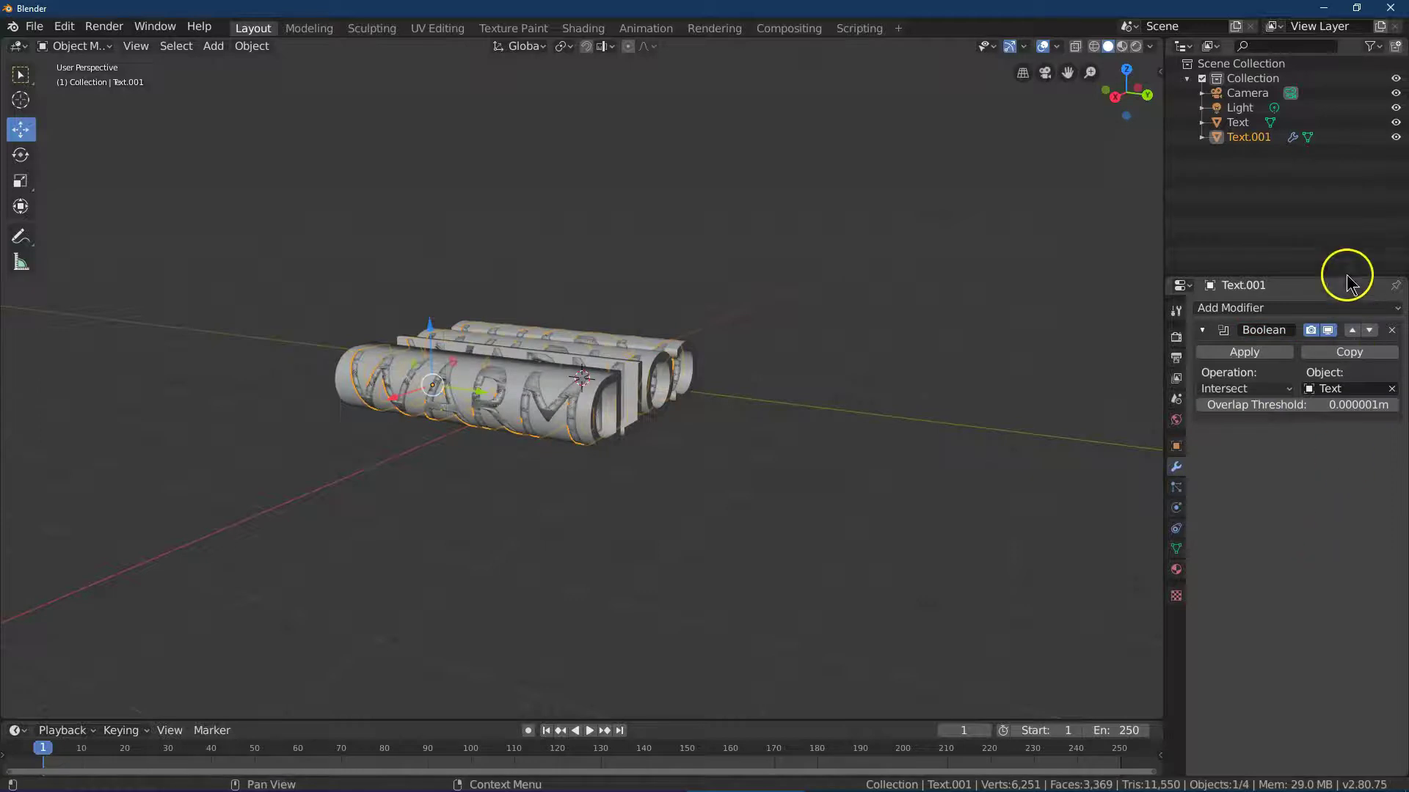
left_click(1396, 123)
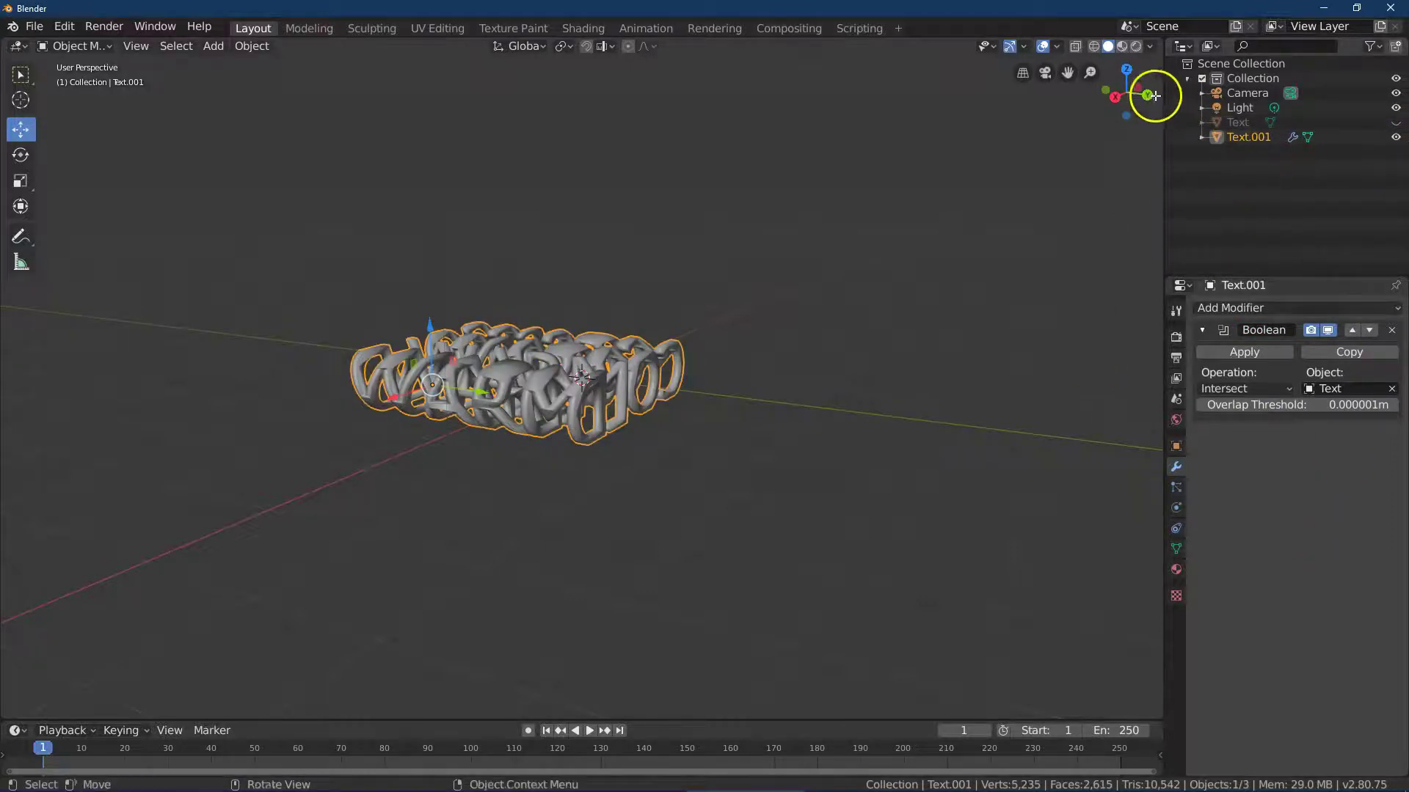
left_click_drag(1151, 95, 21, 79)
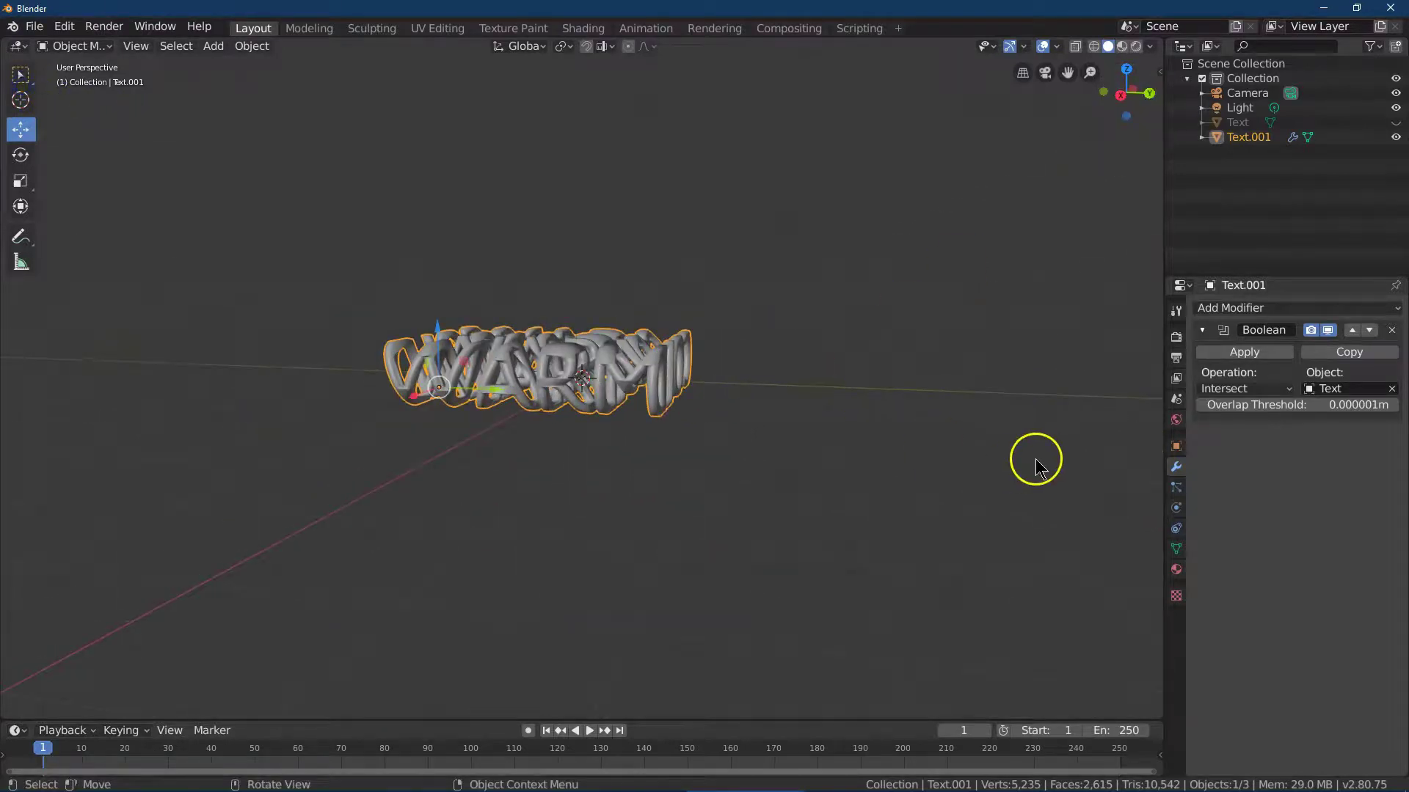
Turn on Auto Smooth (30°) in Text.001's mesh Normals settings
left_click(1176, 549)
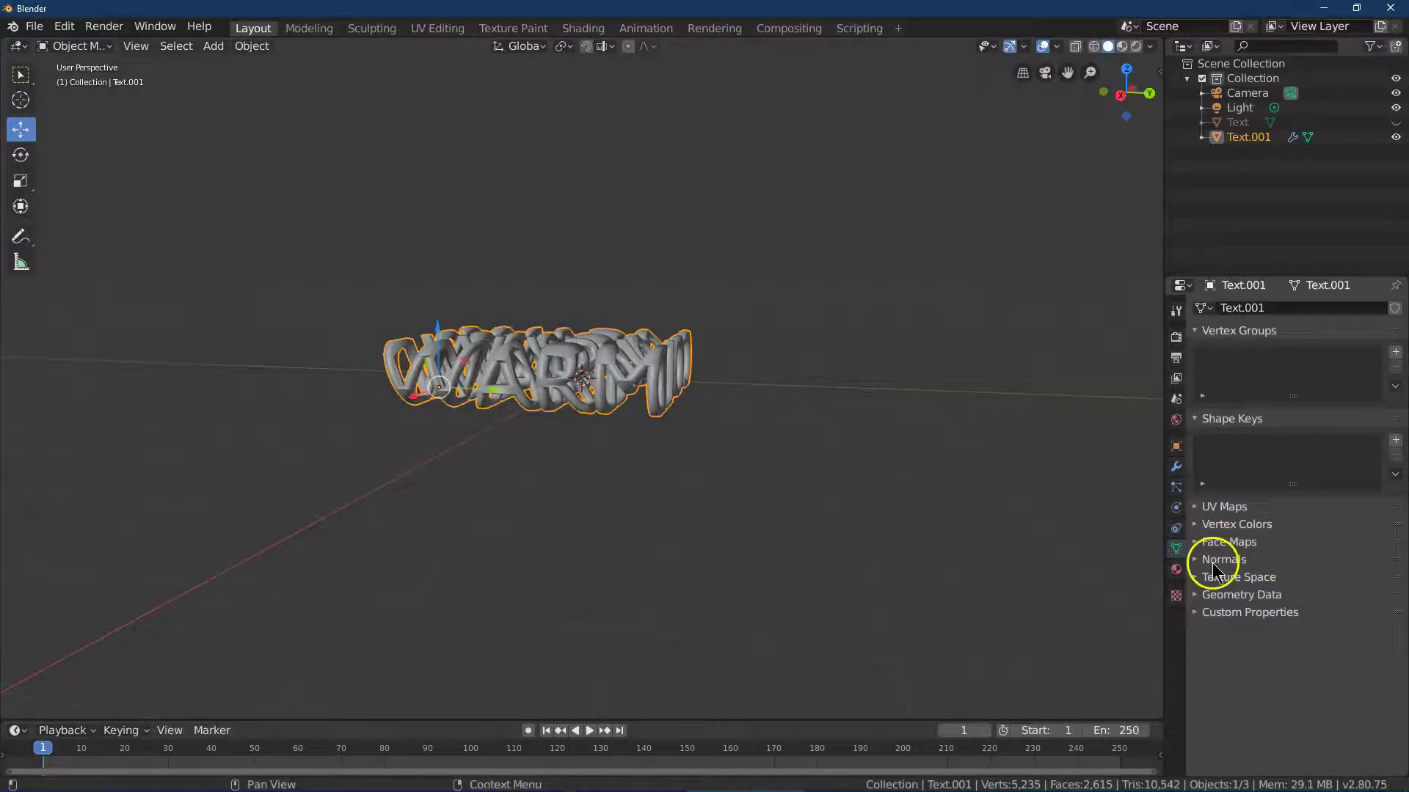
left_click(1211, 562)
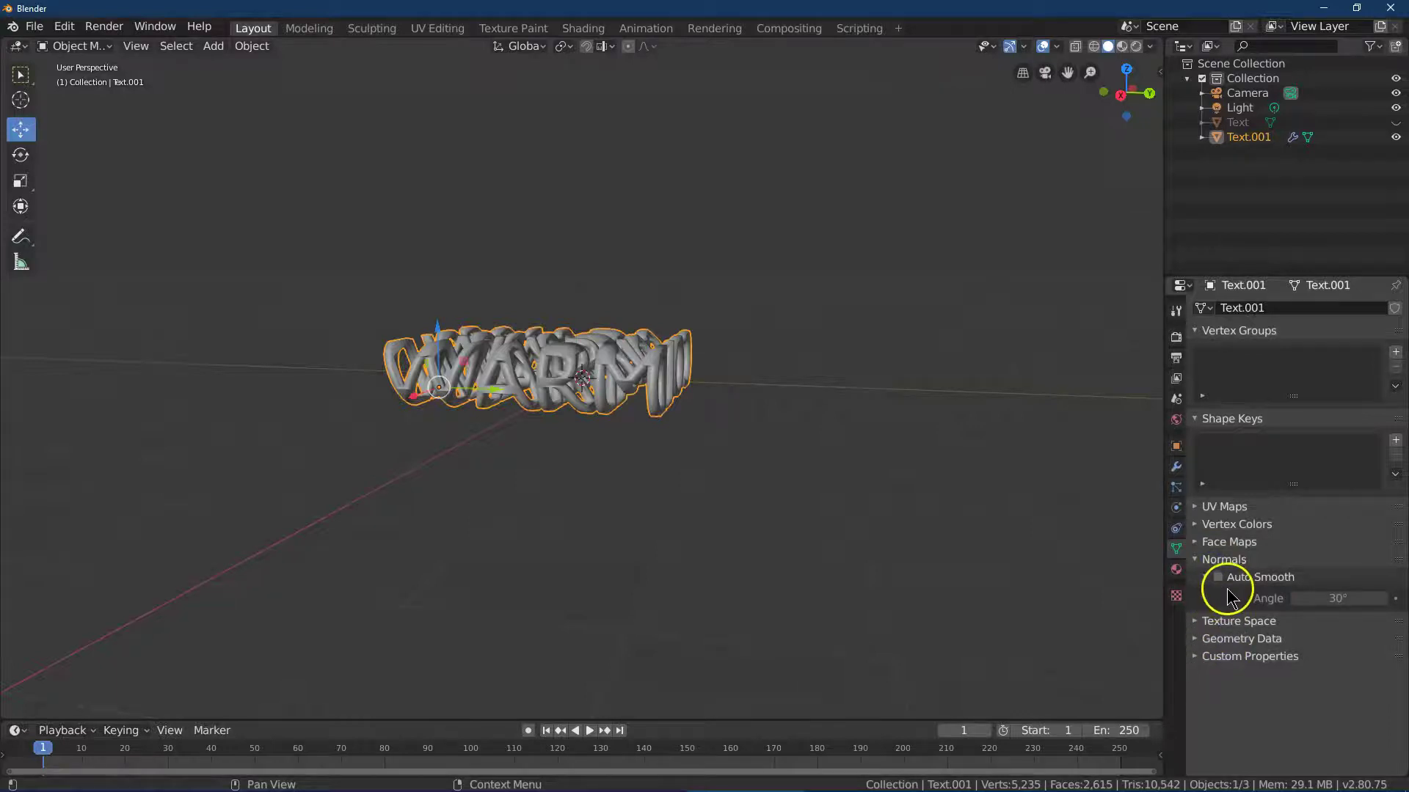
left_click(1217, 579)
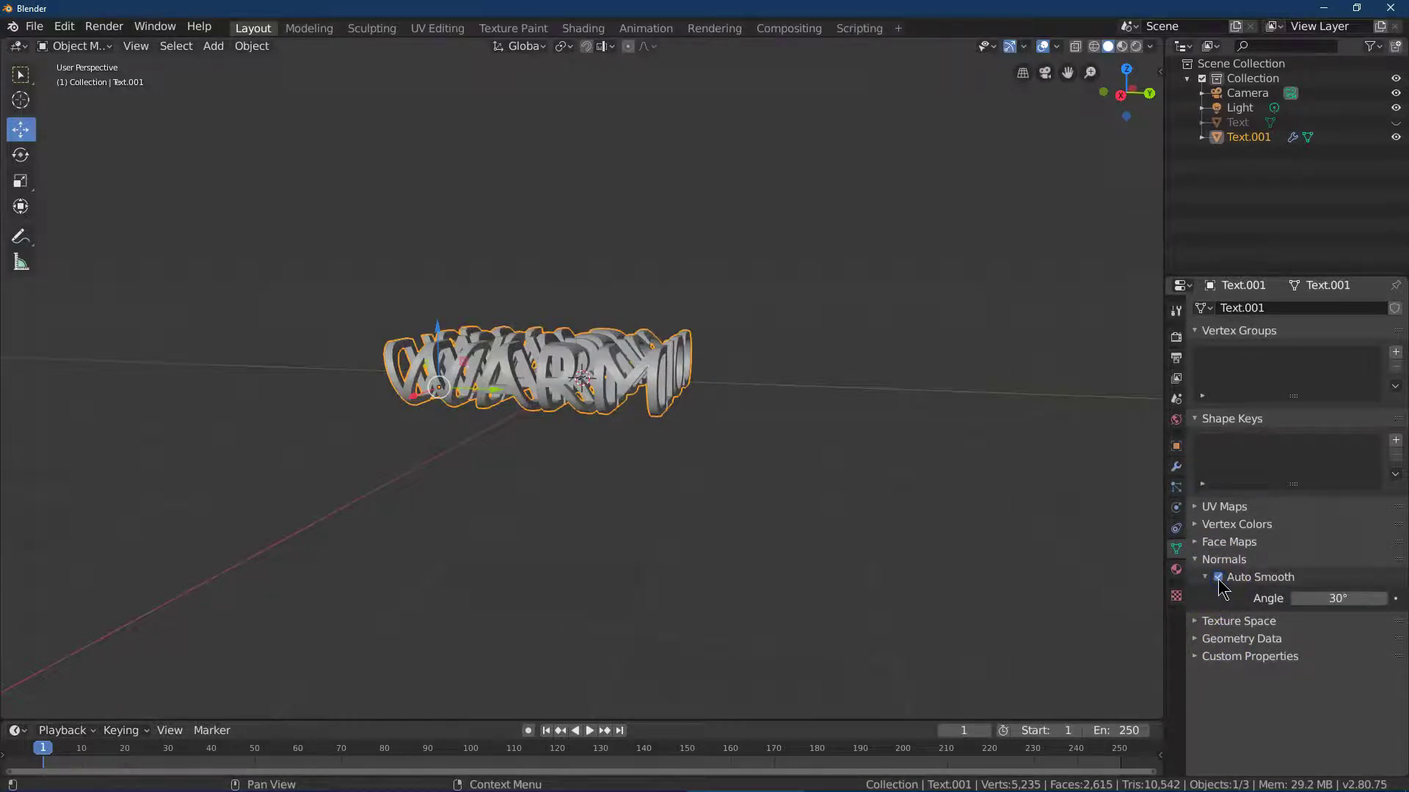
left_click(1120, 95)
scroll(1120, 95, "up", 3)
left_click_drag(1149, 94, 656, 101)
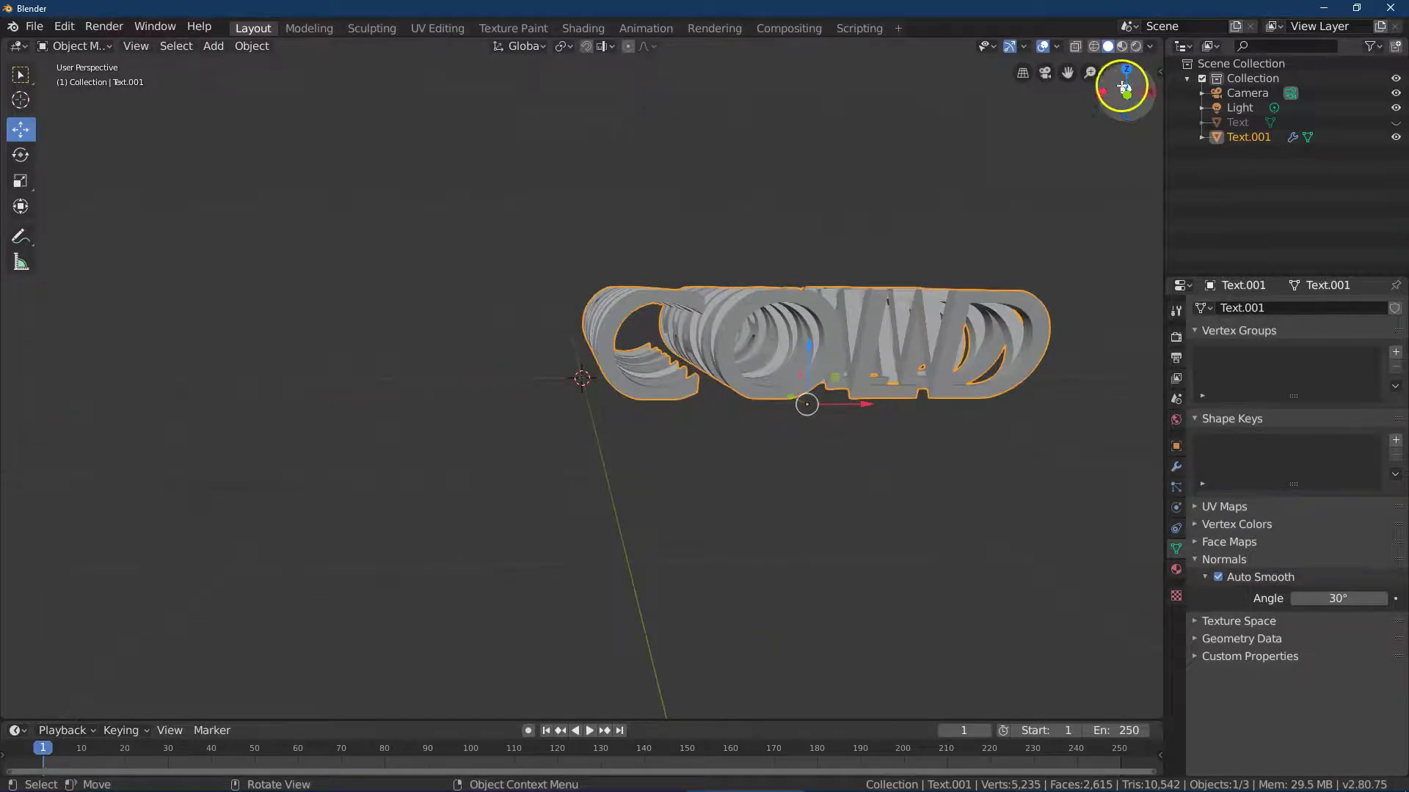
Apply the Boolean modifier on Text.001 to bake the intersection into its mesh
left_click(1176, 468)
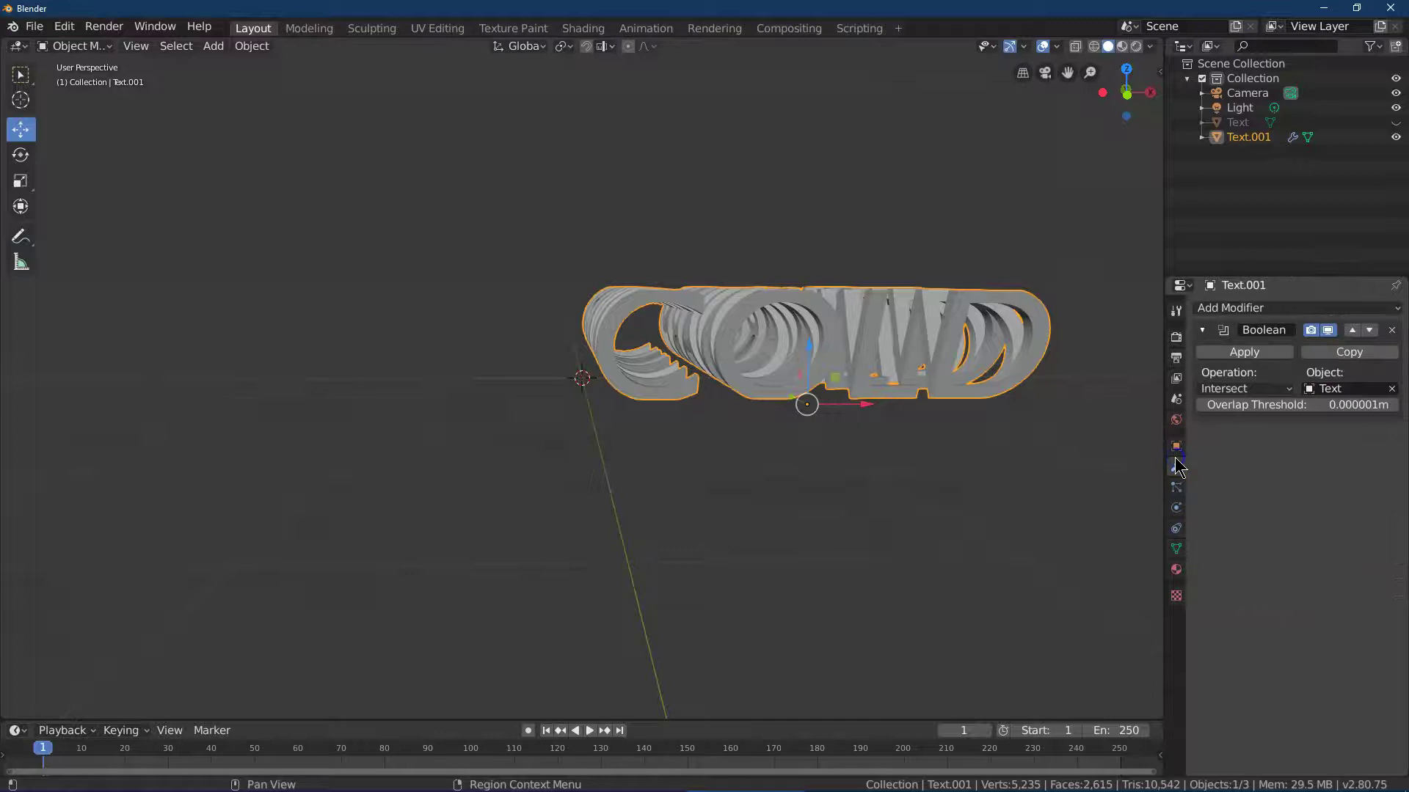
left_click(1238, 358)
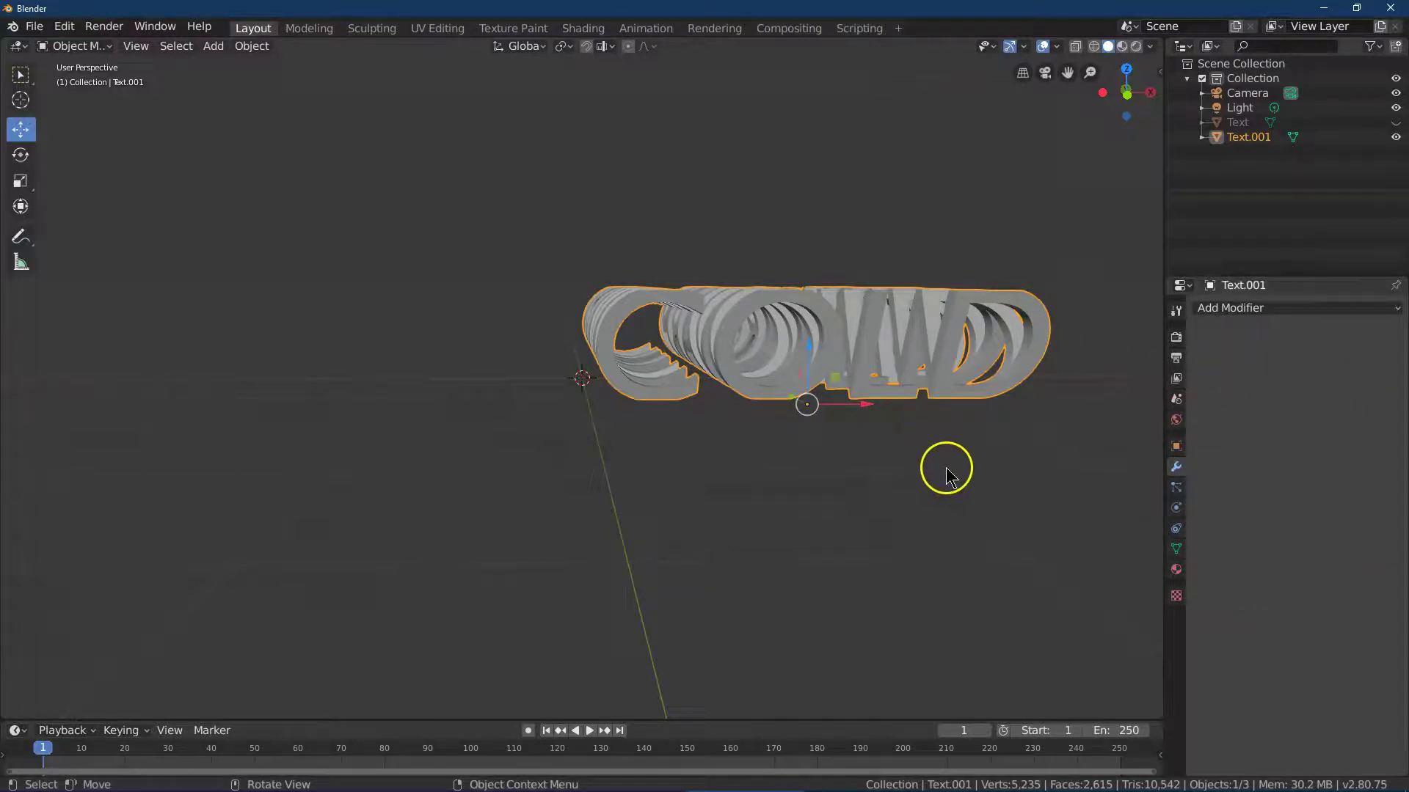
left_click_drag(1144, 94, 1108, 128)
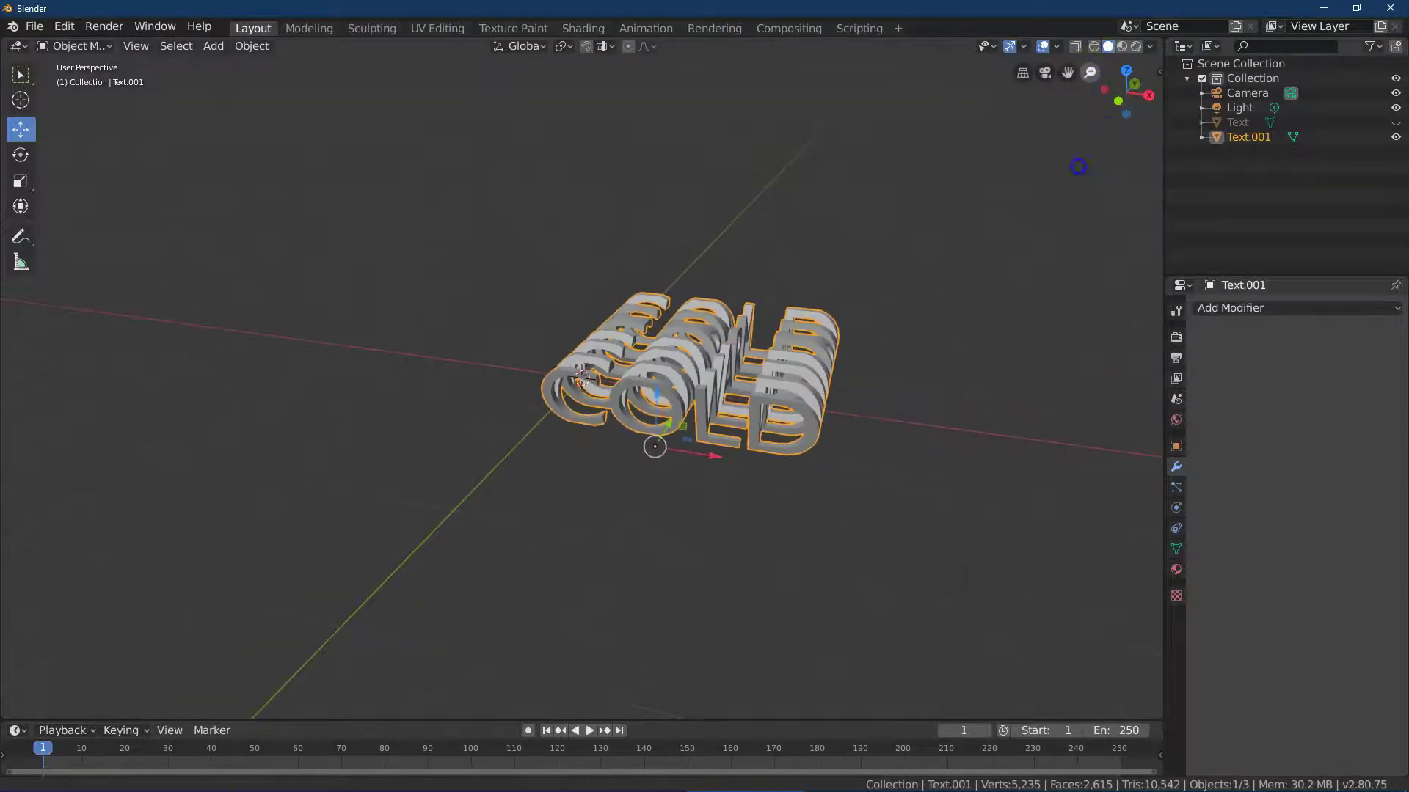
Put Text.001 into Edit Mode, viewed from the top
left_click(1126, 68)
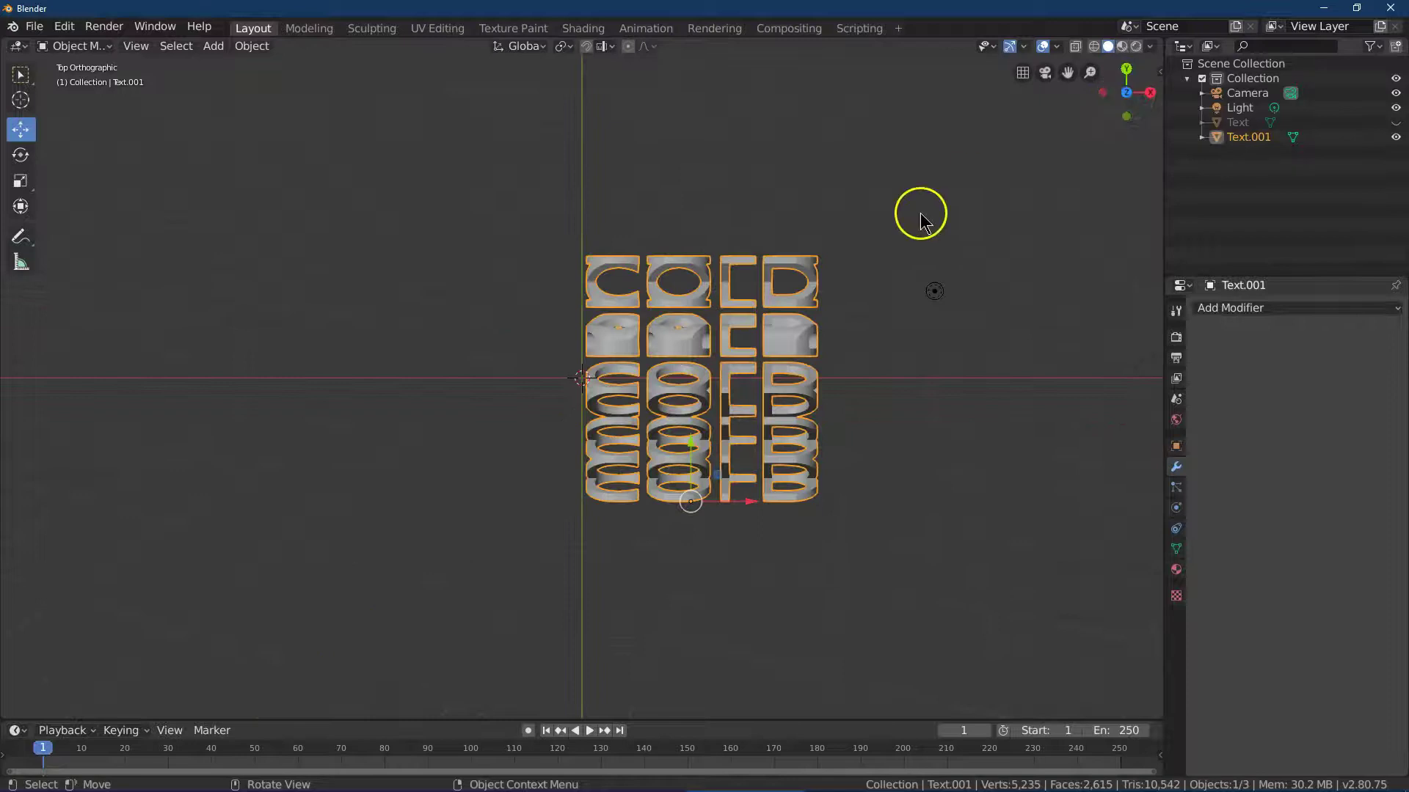
left_click(76, 47)
left_click(72, 76)
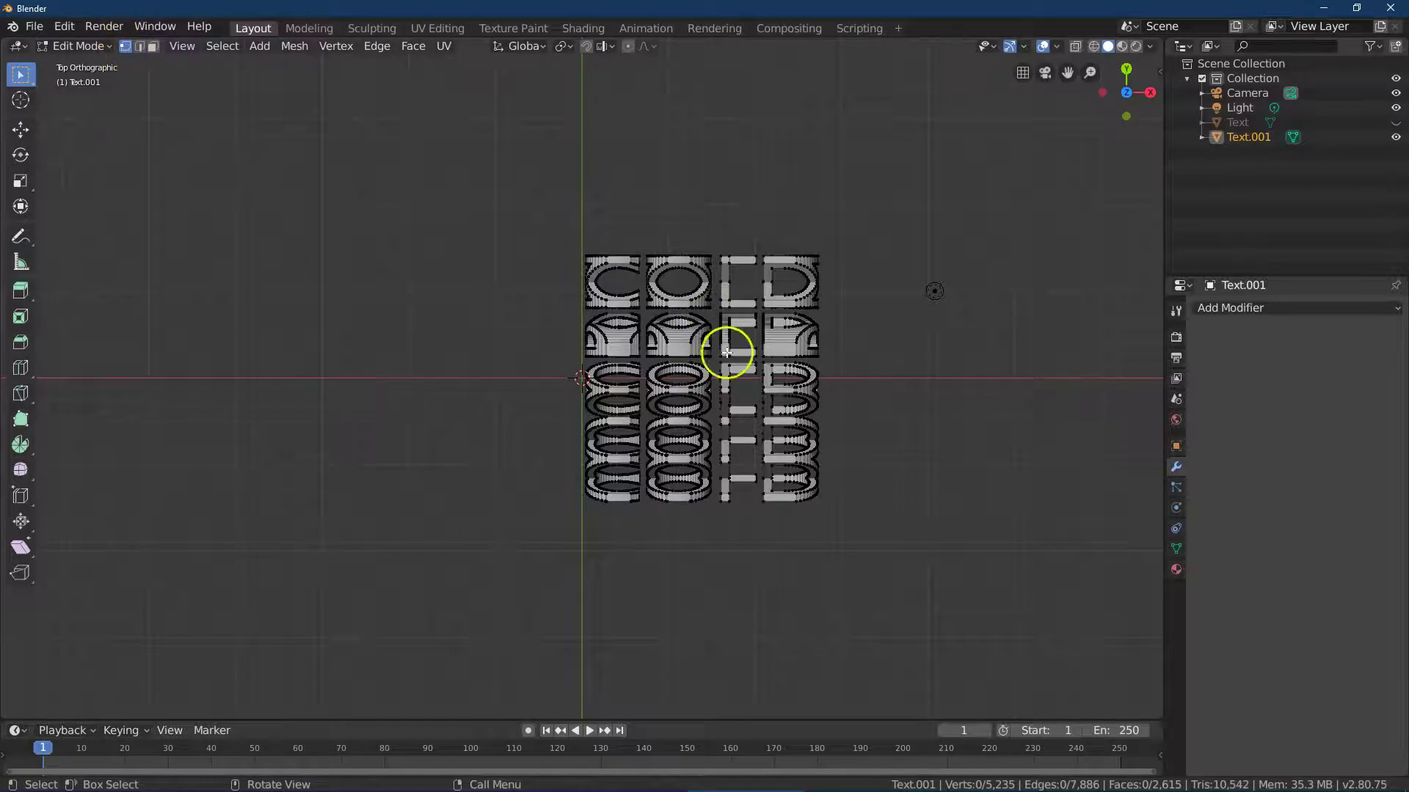
Zoom in on the COLD letters and switch viewport shading to wireframe
left_click_drag(1151, 88, 1148, 92)
left_click(1149, 92)
left_click(1037, 103)
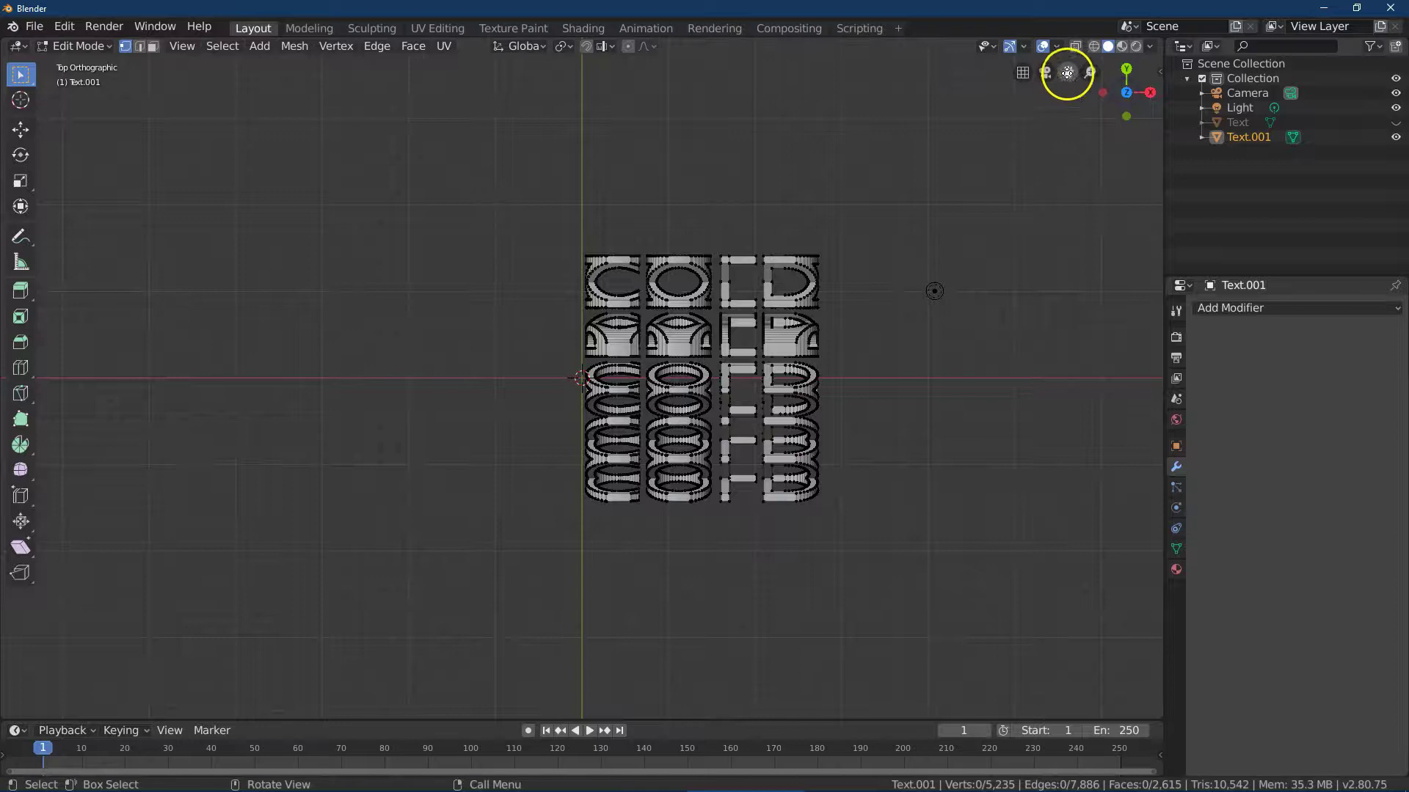
left_click_drag(1067, 73, 1060, 662)
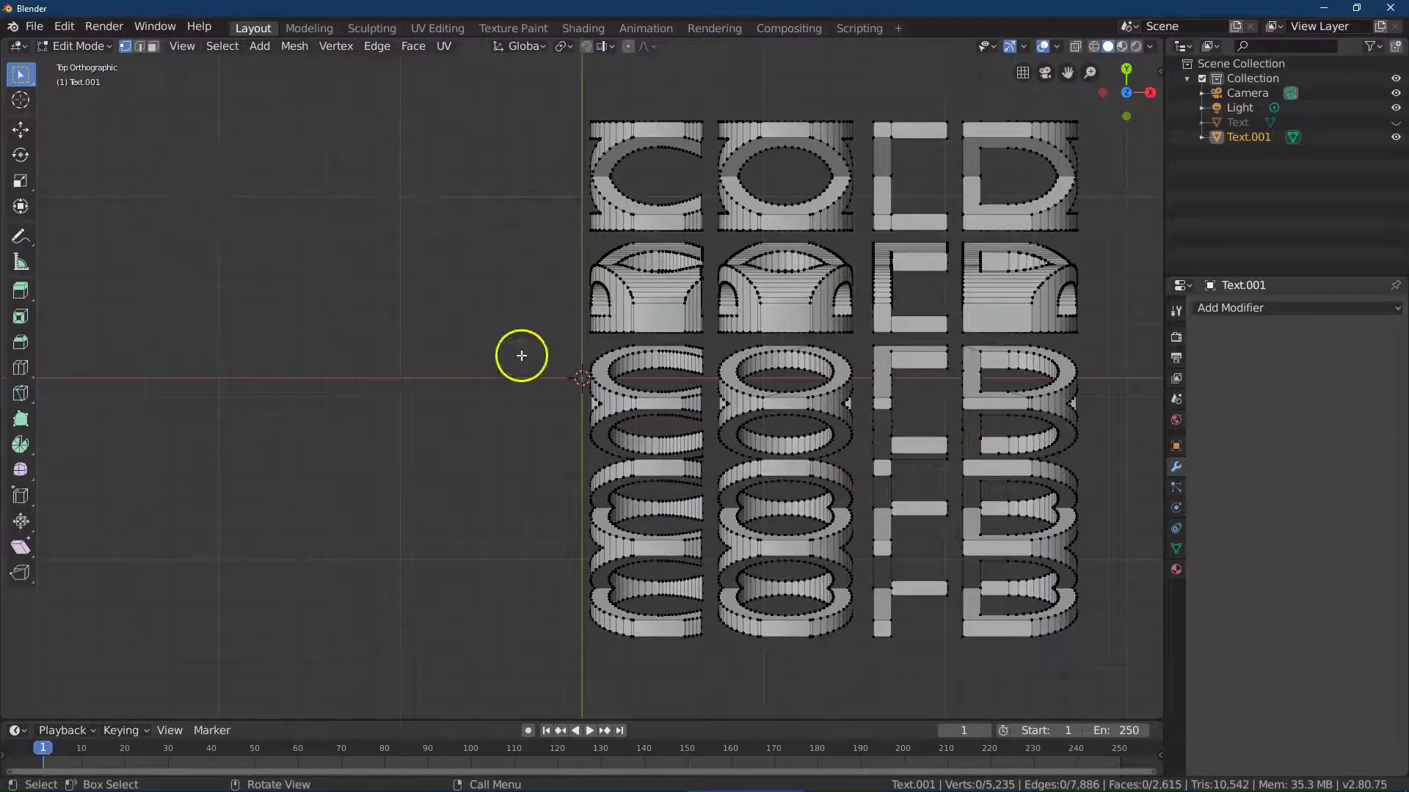
left_click_drag(532, 444, 606, 397)
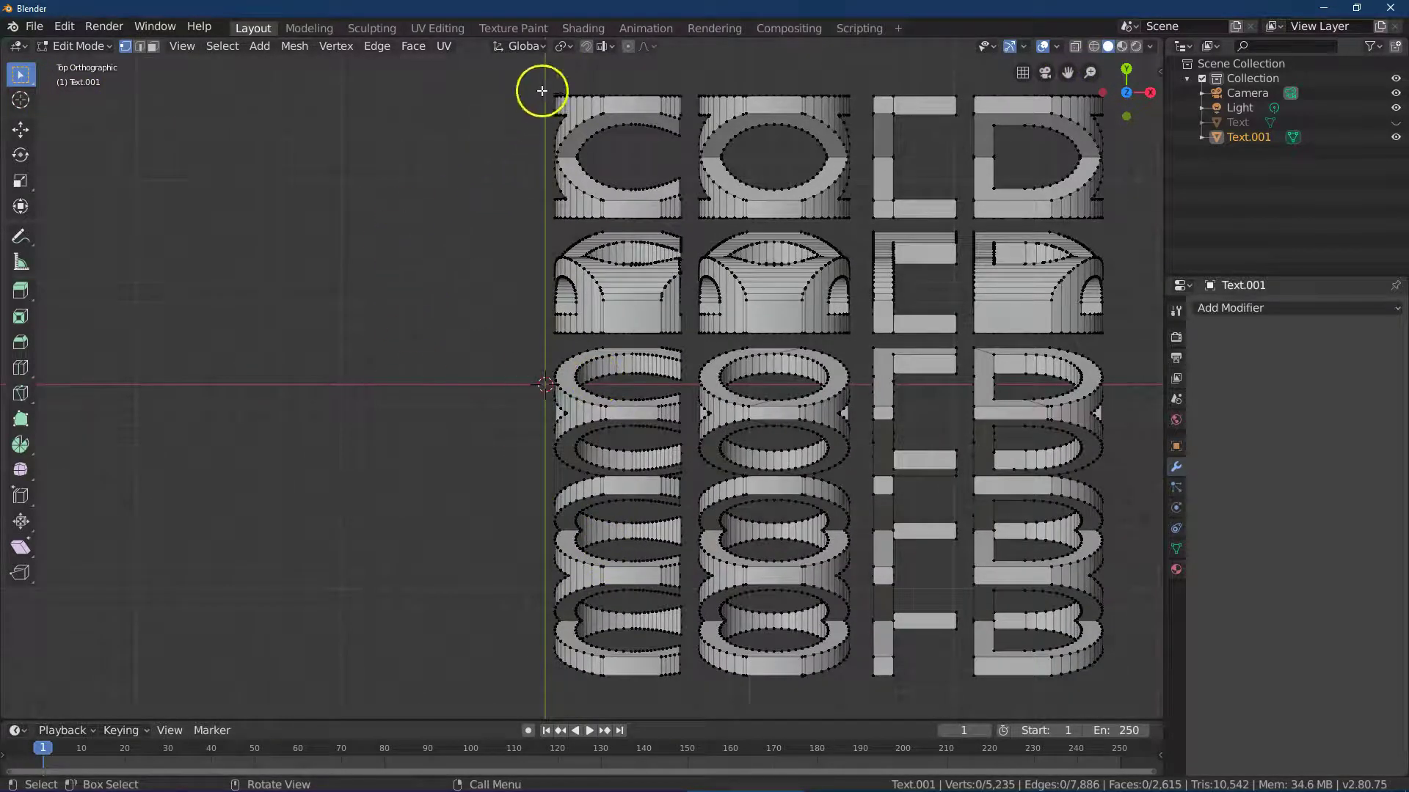
left_click(1092, 47)
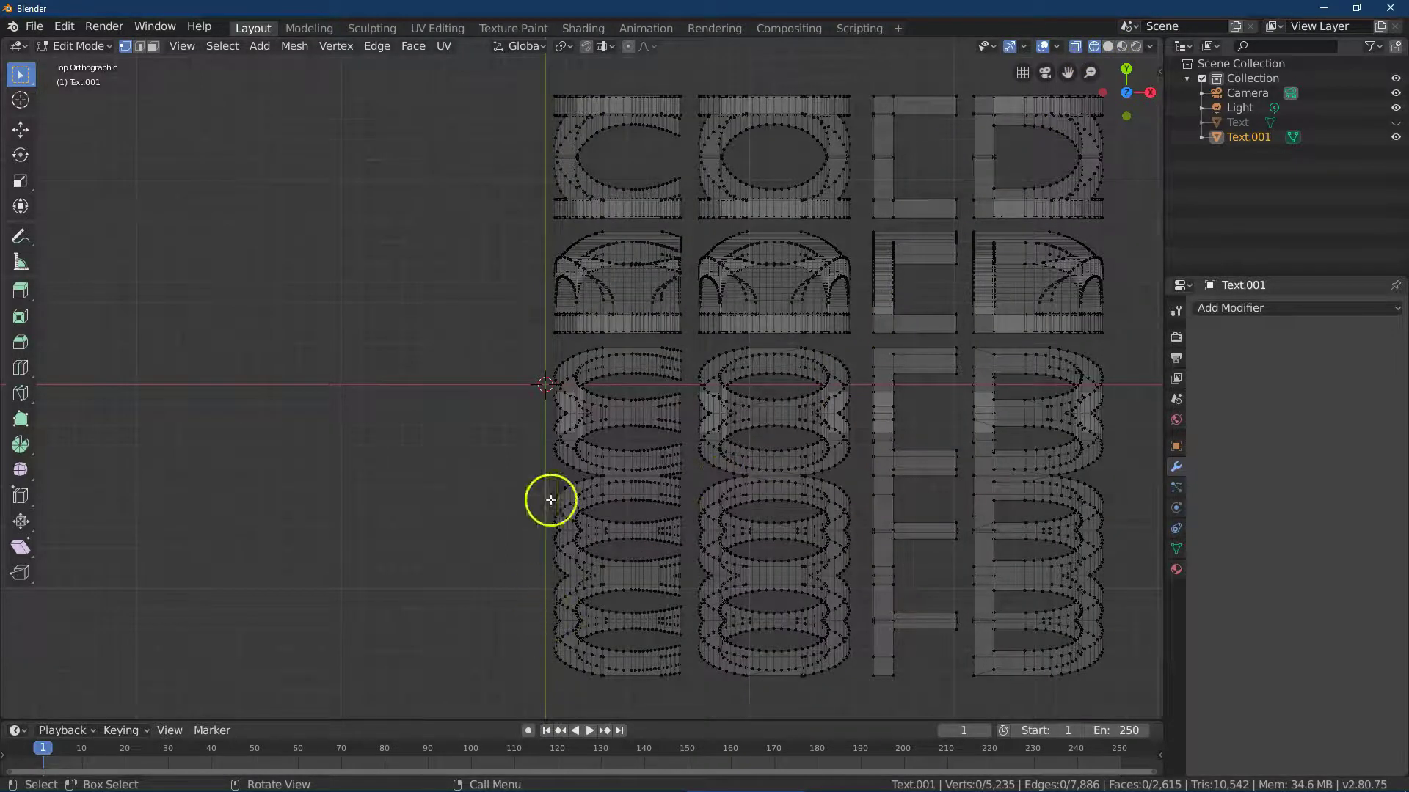
Box-select the top C, O and L letters and delete their faces
left_click_drag(510, 66, 963, 225)
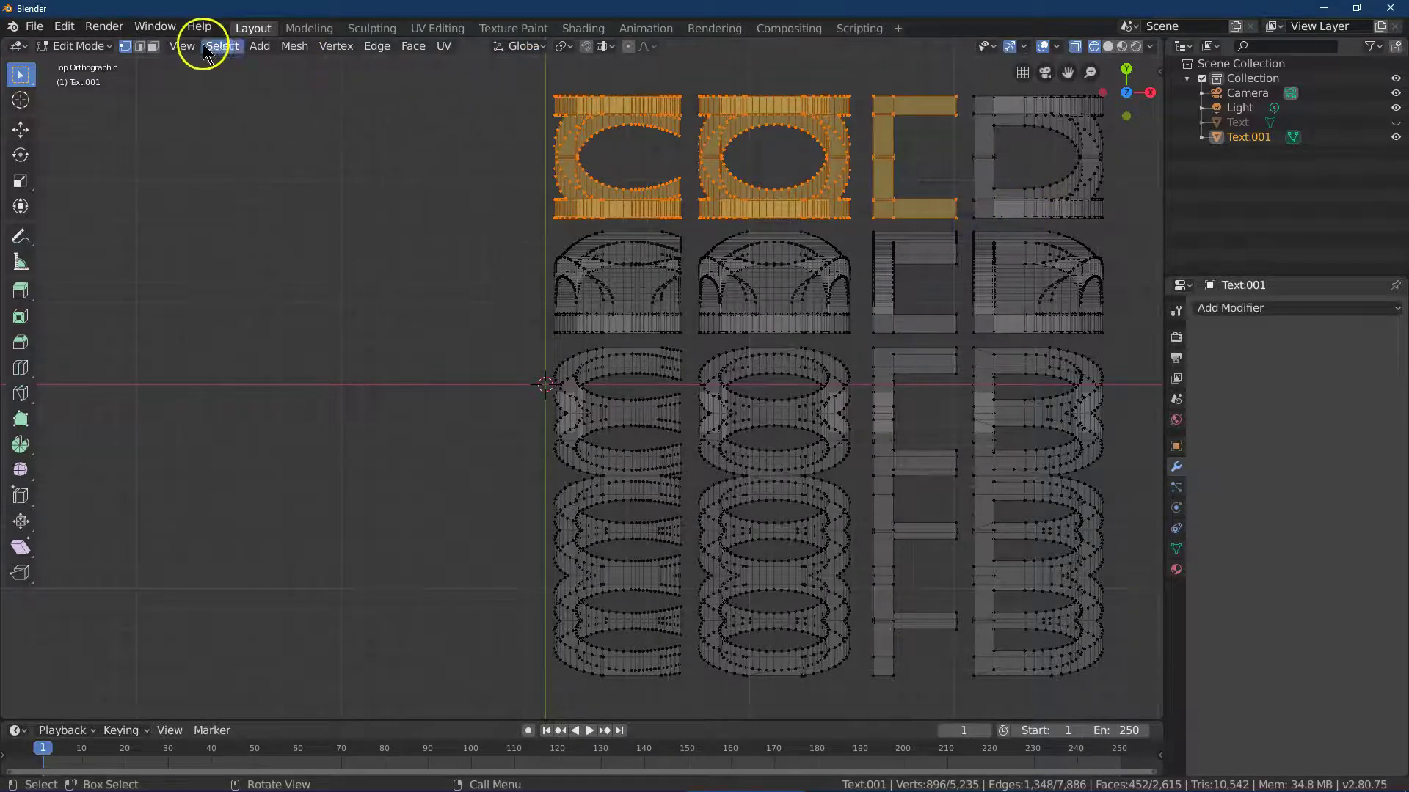
left_click(1109, 50)
left_click(1094, 46)
key("b")
left_click_drag(525, 72, 953, 220)
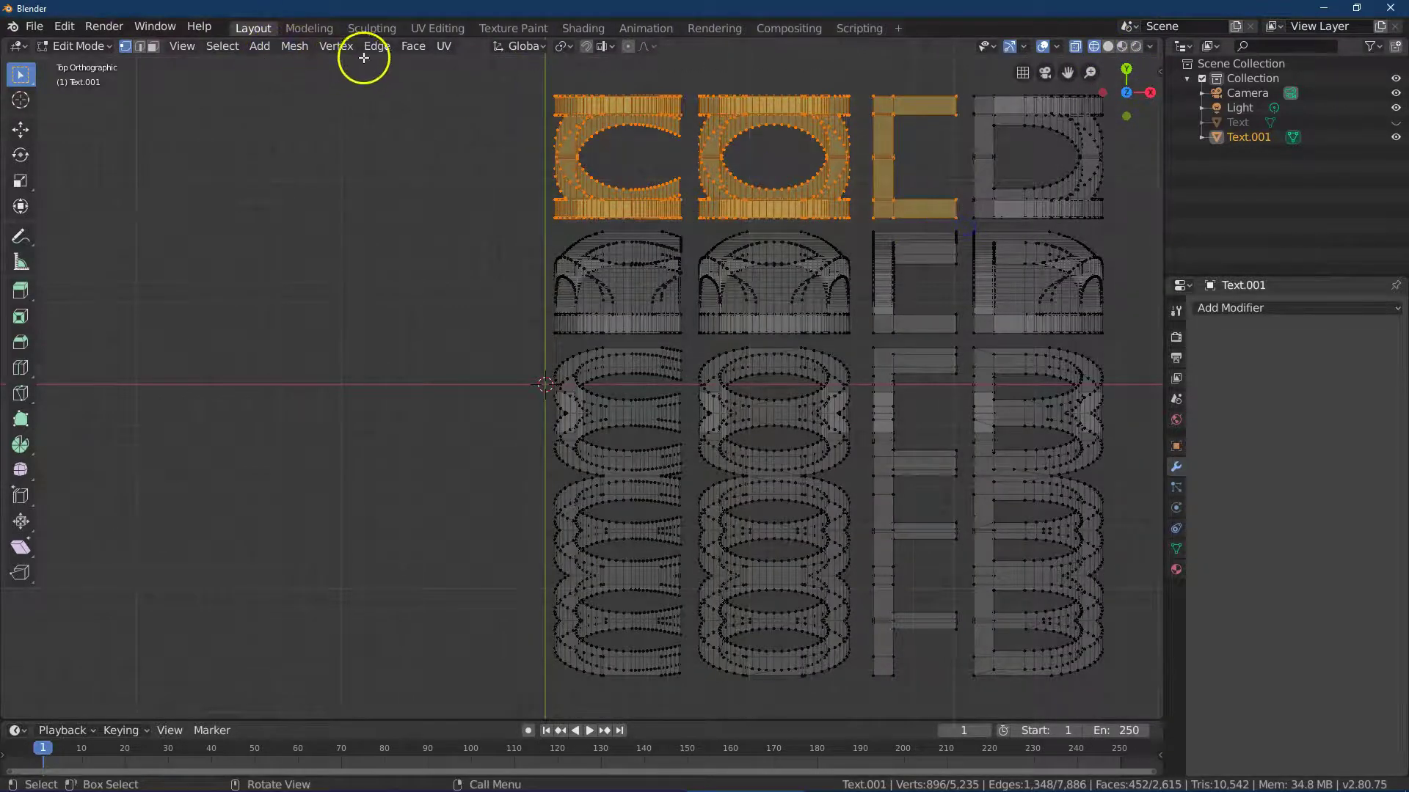
left_click(294, 46)
mouse_move(340, 360)
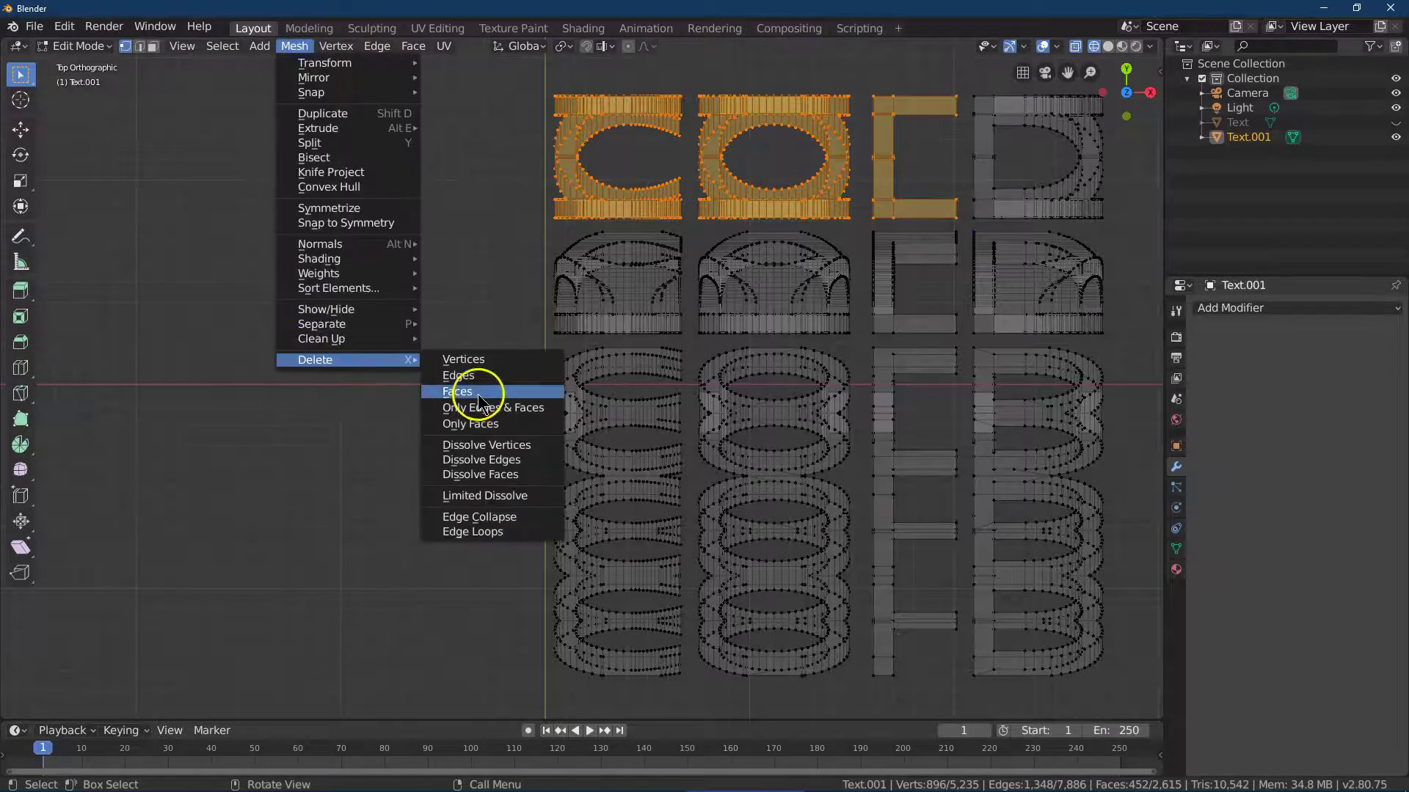
left_click(480, 397)
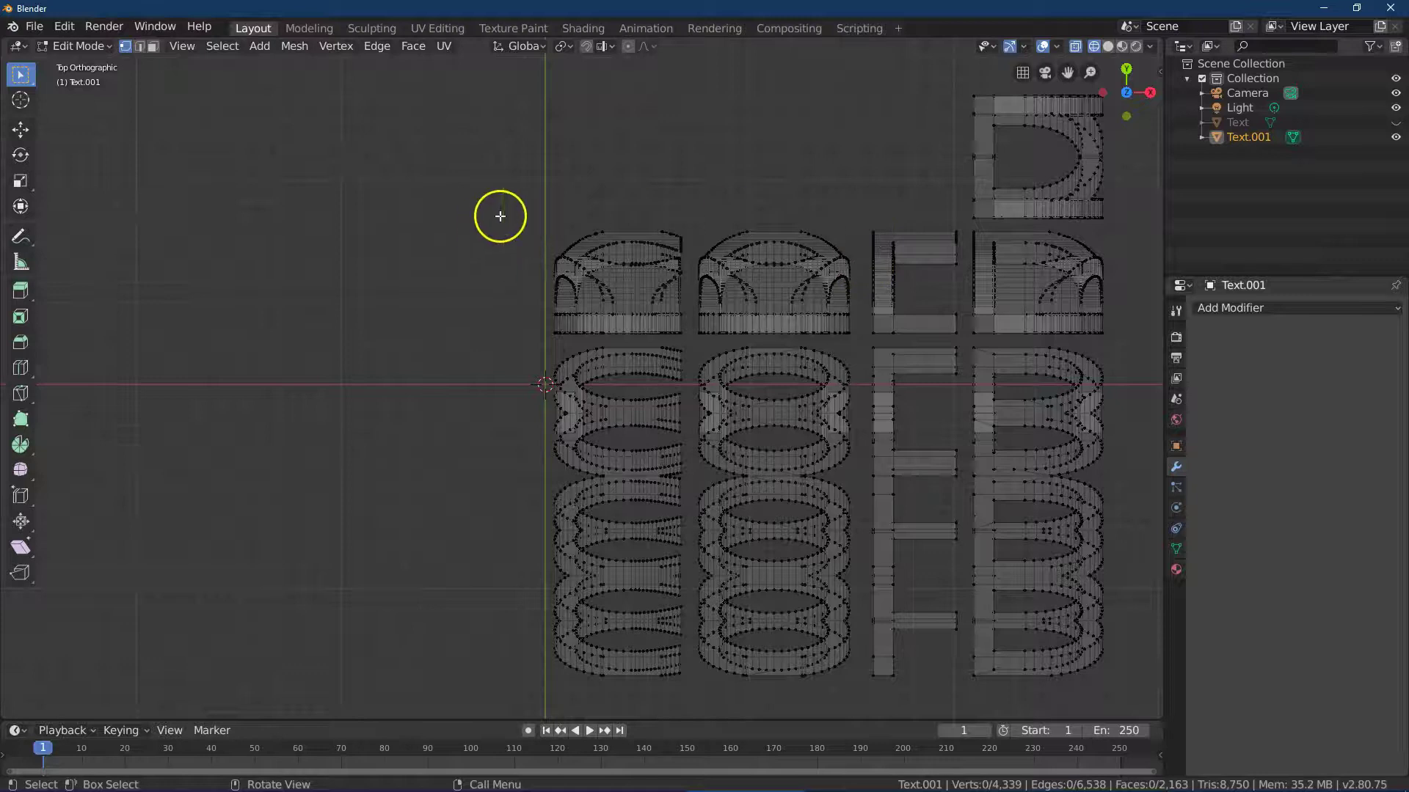
Delete the faces of the first two letter tops below them
left_click_drag(500, 213, 858, 339)
left_click(294, 45)
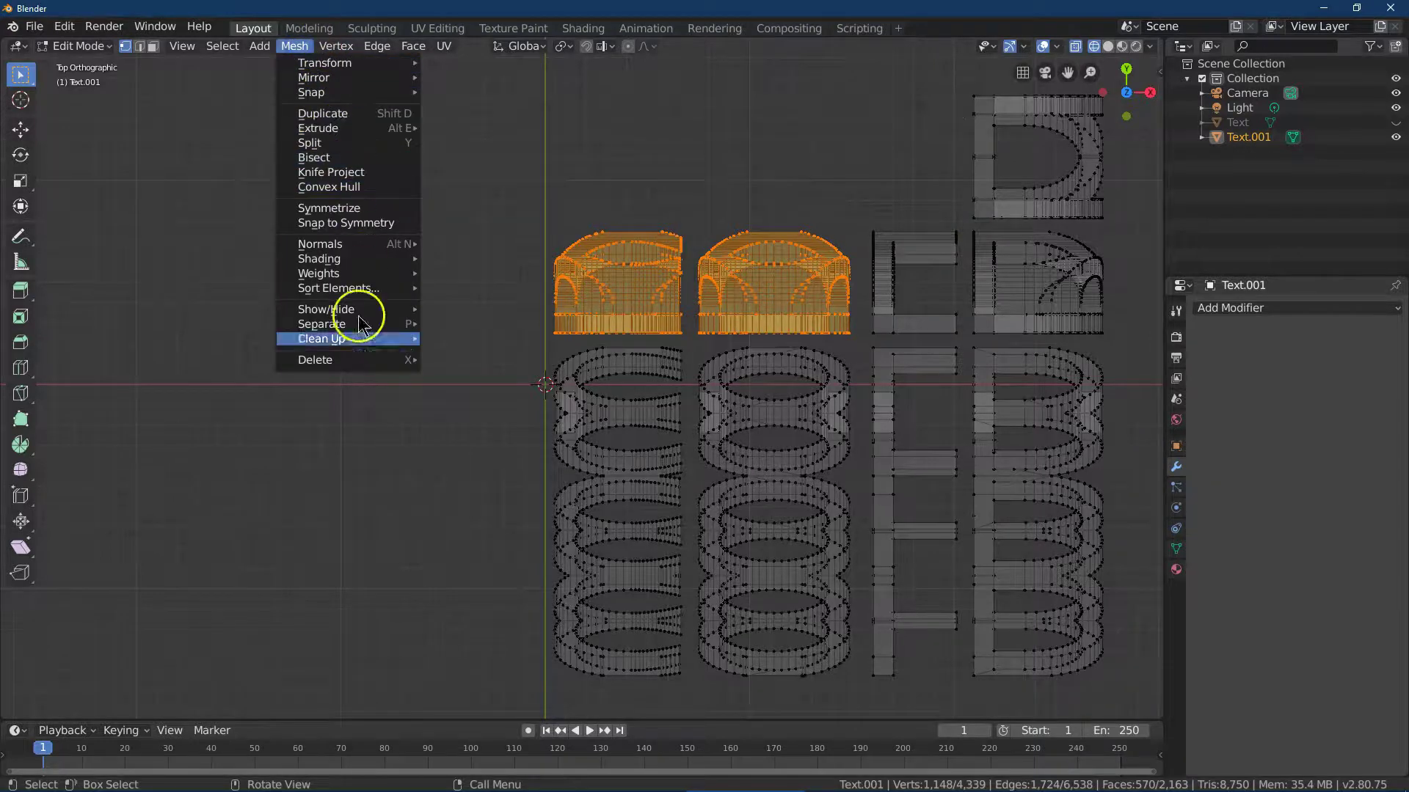
mouse_move(375, 367)
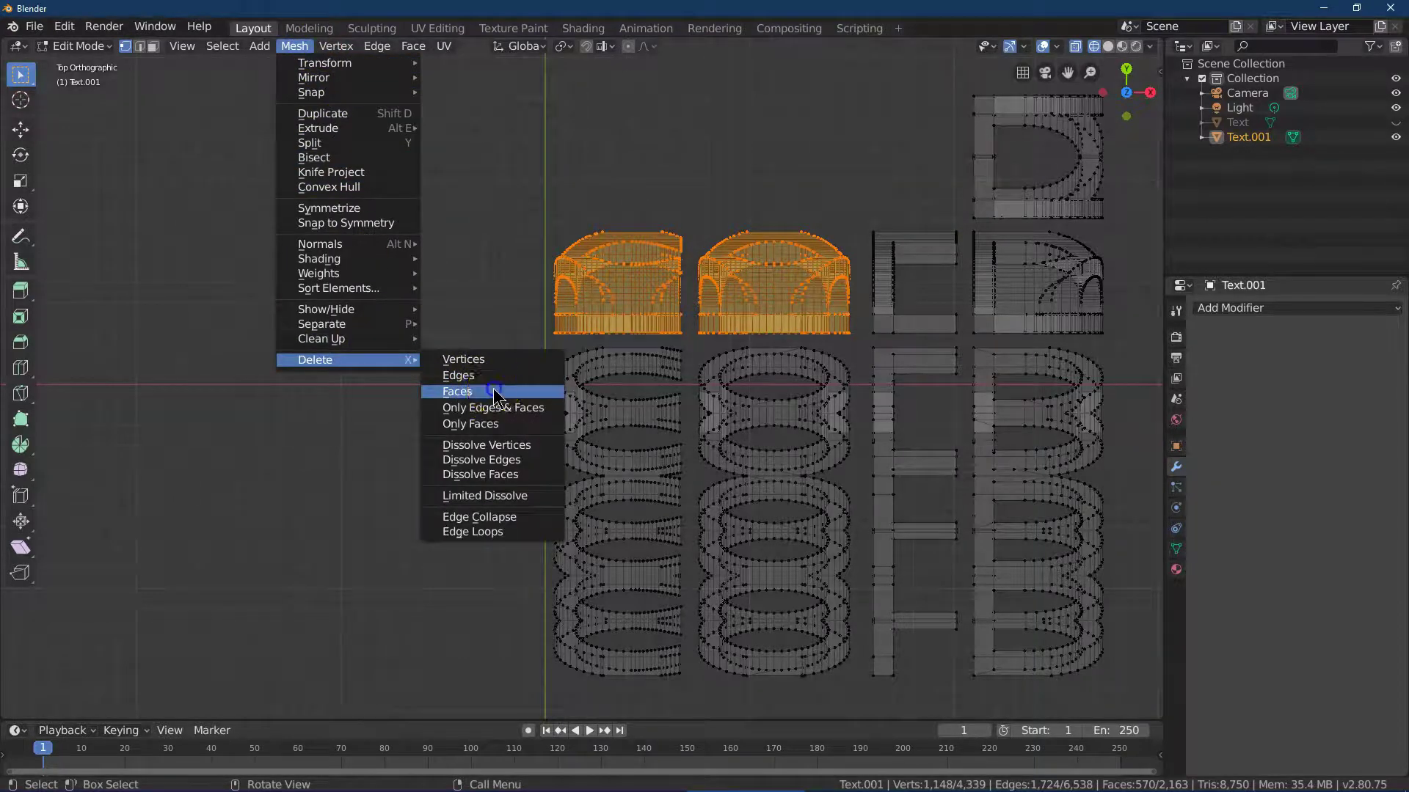
left_click(472, 389)
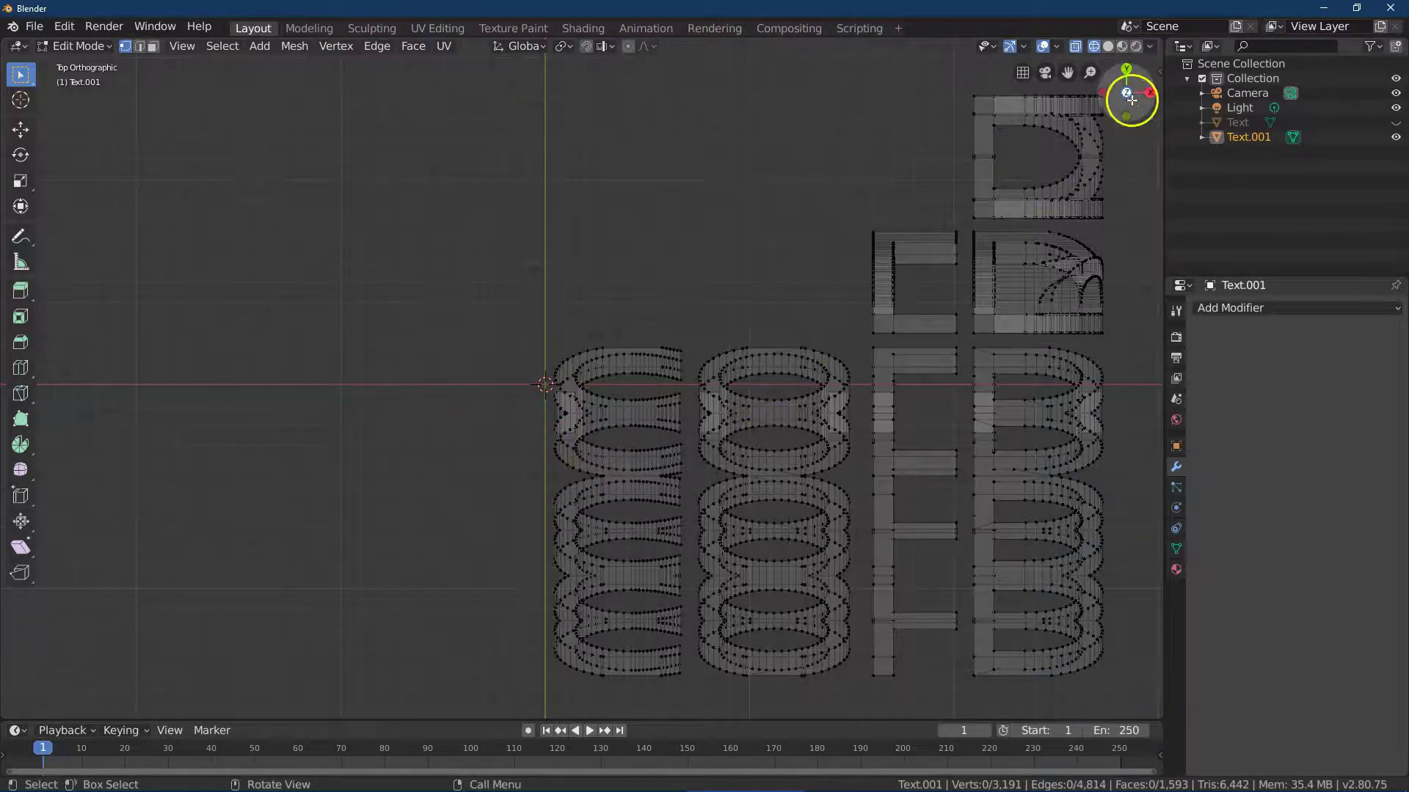
Box-select the first letter column's top piece, delete its faces, and check from bottom and top
left_click_drag(1142, 88, 1153, 88)
left_click_drag(522, 293, 702, 486)
left_click(294, 46)
mouse_move(323, 78)
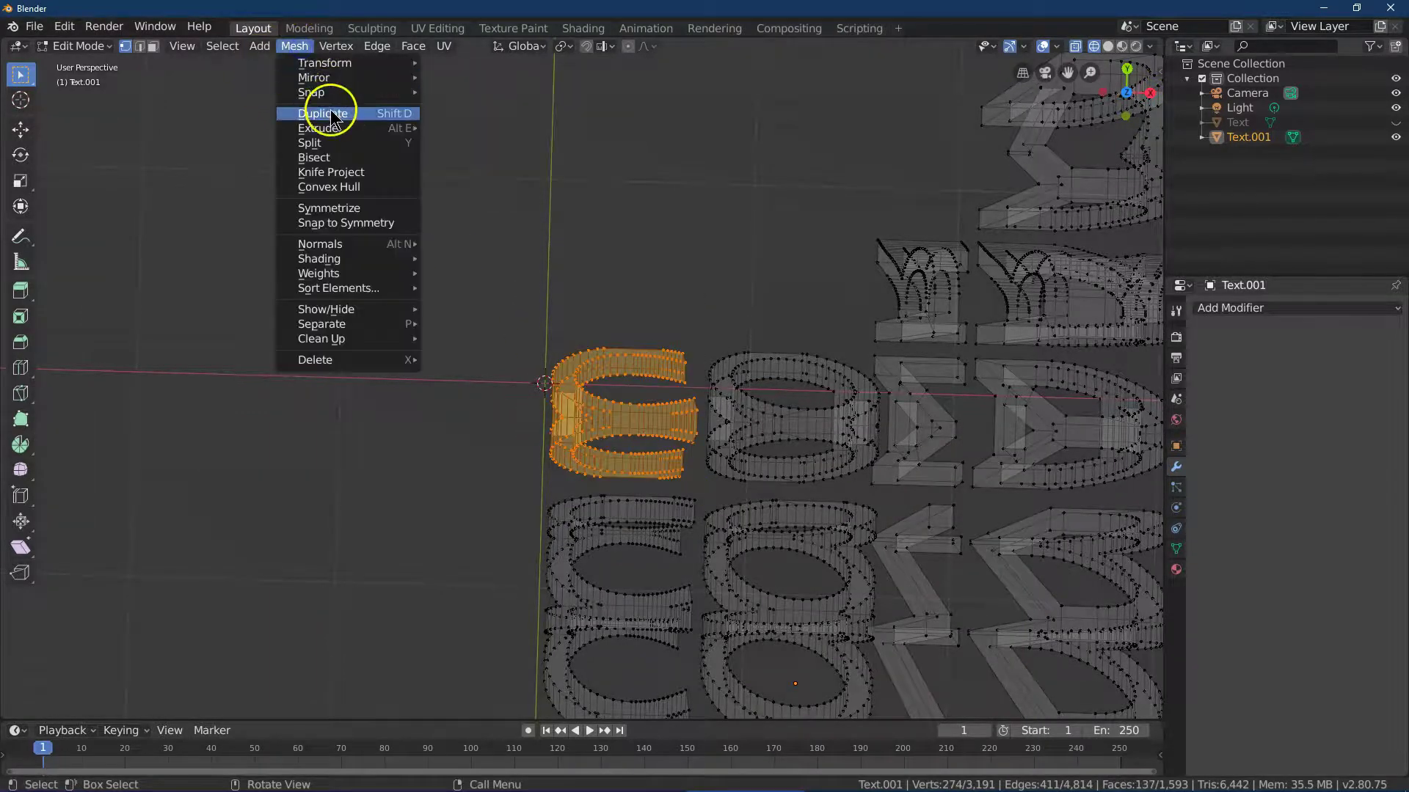
mouse_move(342, 361)
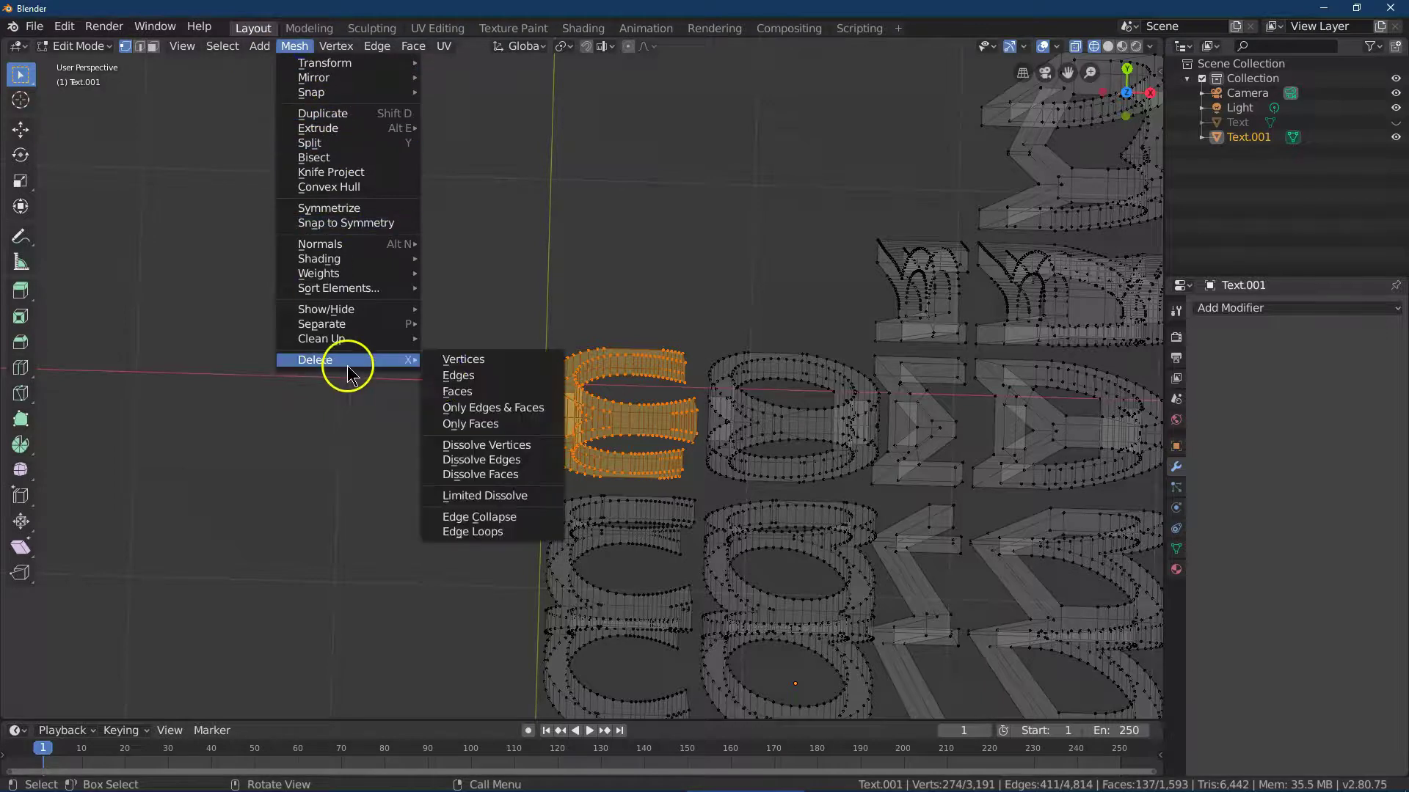
left_click(467, 392)
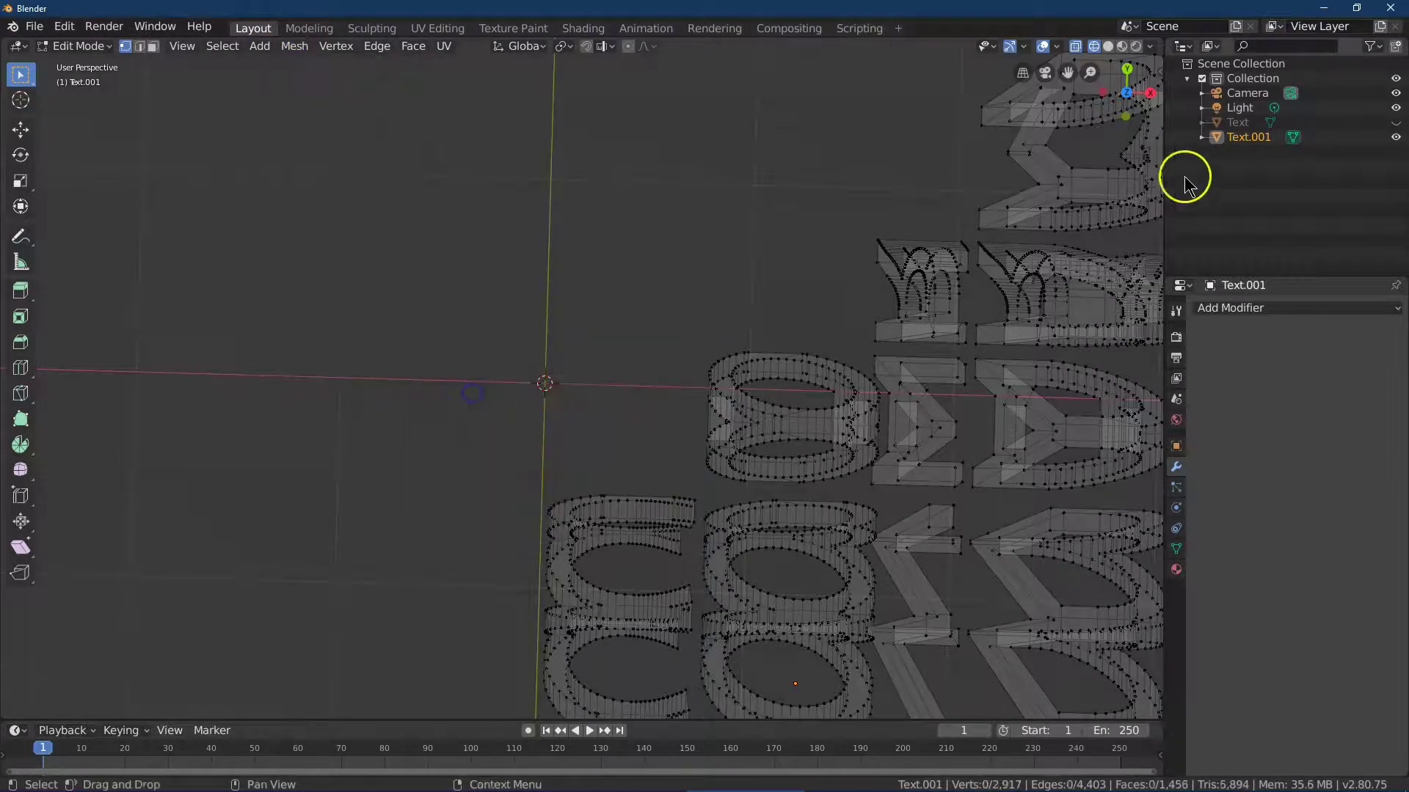
left_click_drag(1123, 93, 1127, 92)
left_click(1126, 92)
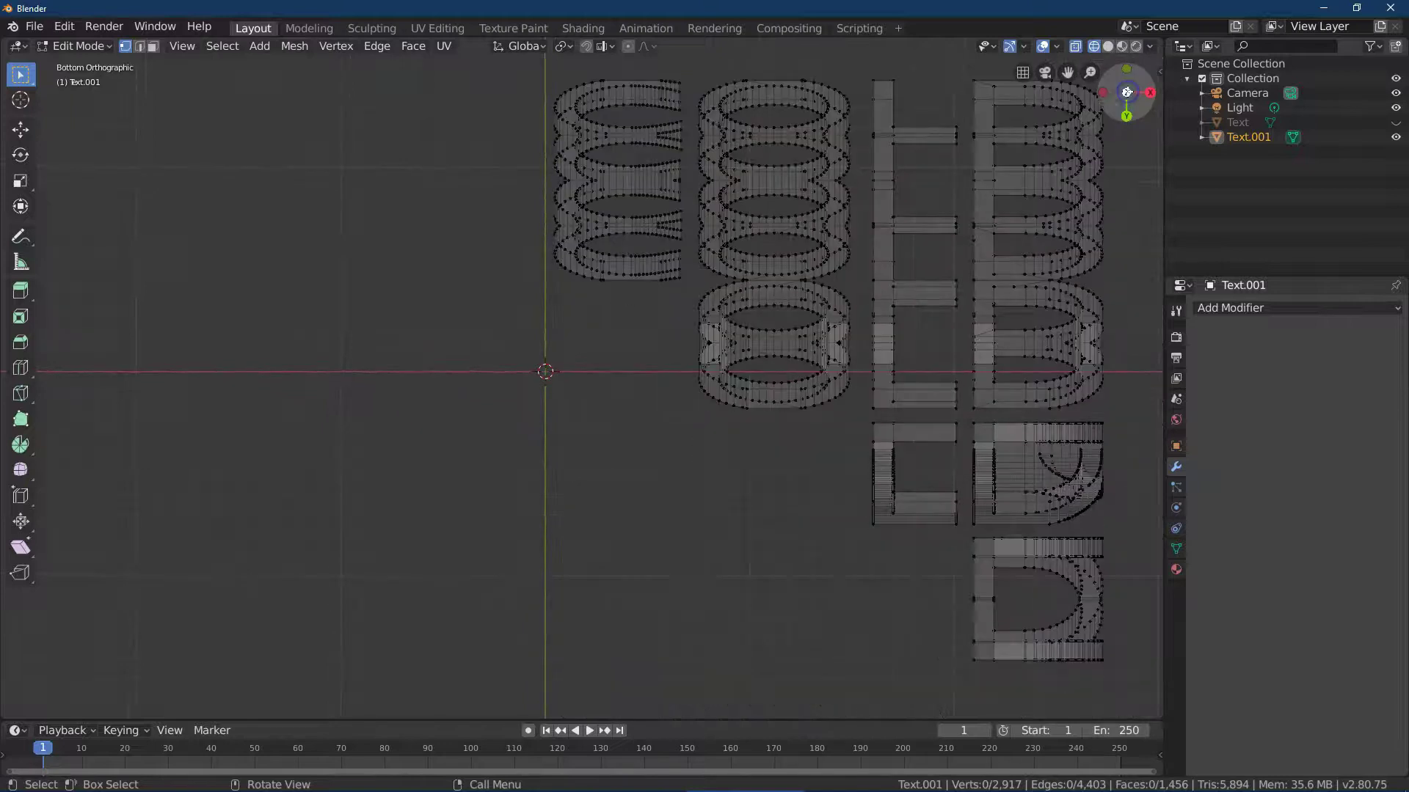
left_click(1127, 92)
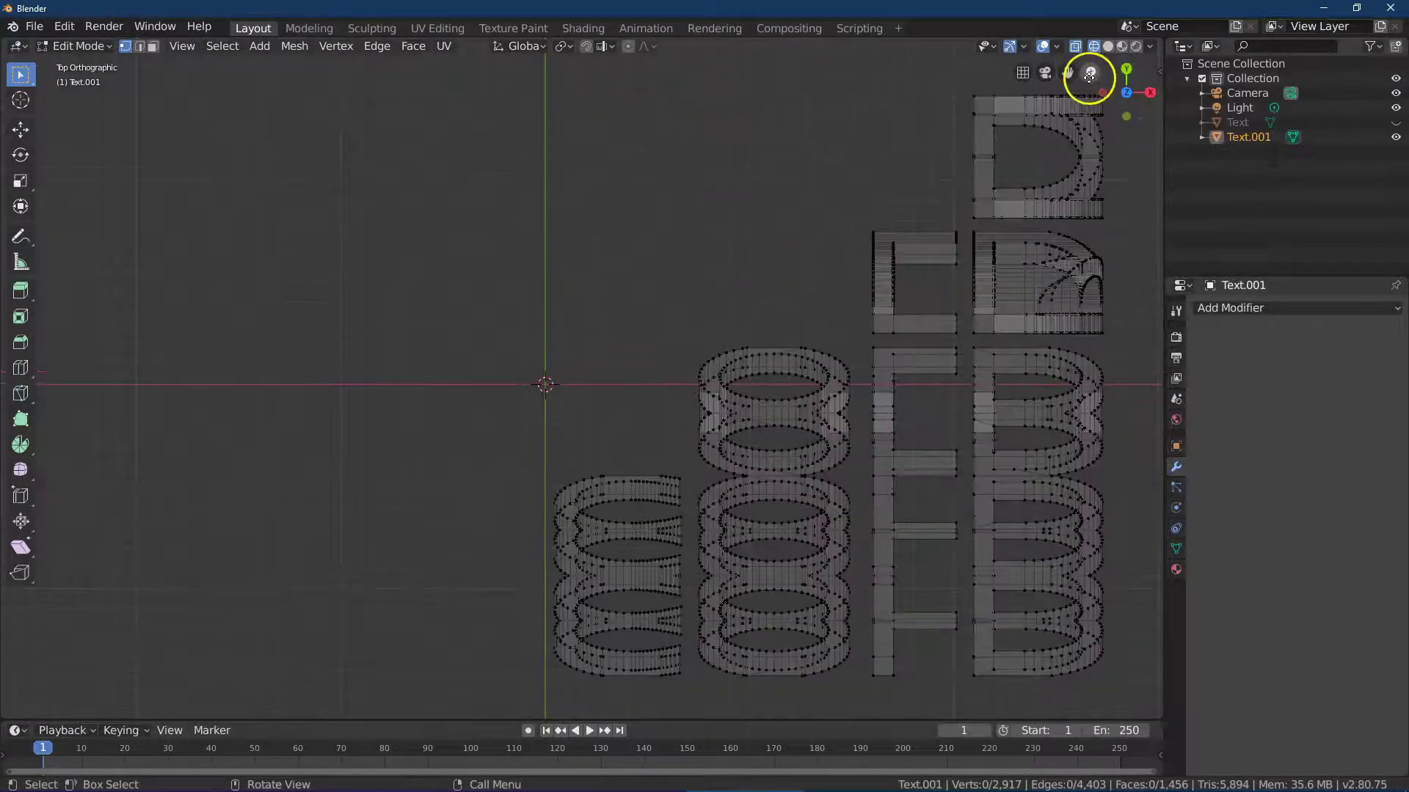
left_click_drag(1068, 72, 981, 717)
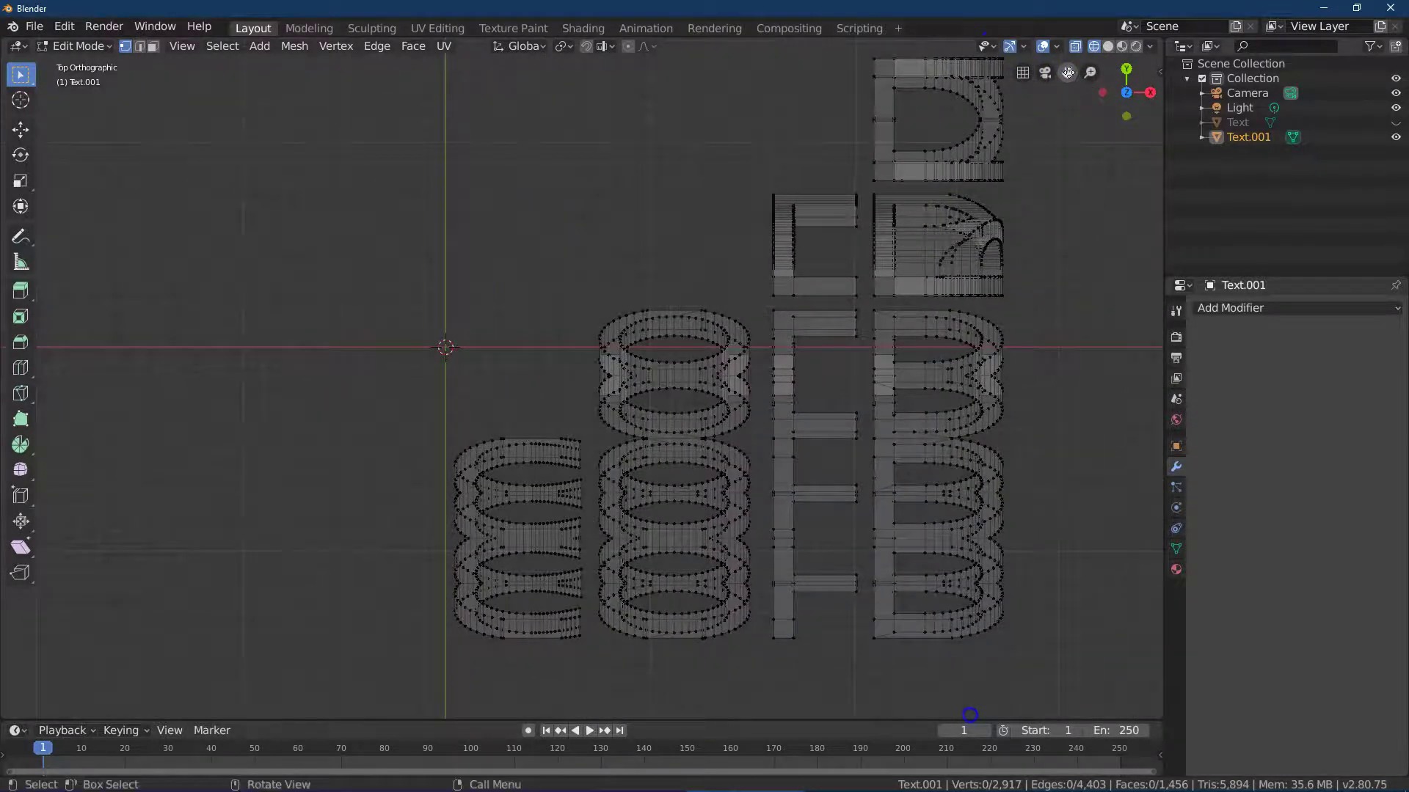
left_click_drag(1150, 93, 148, 636)
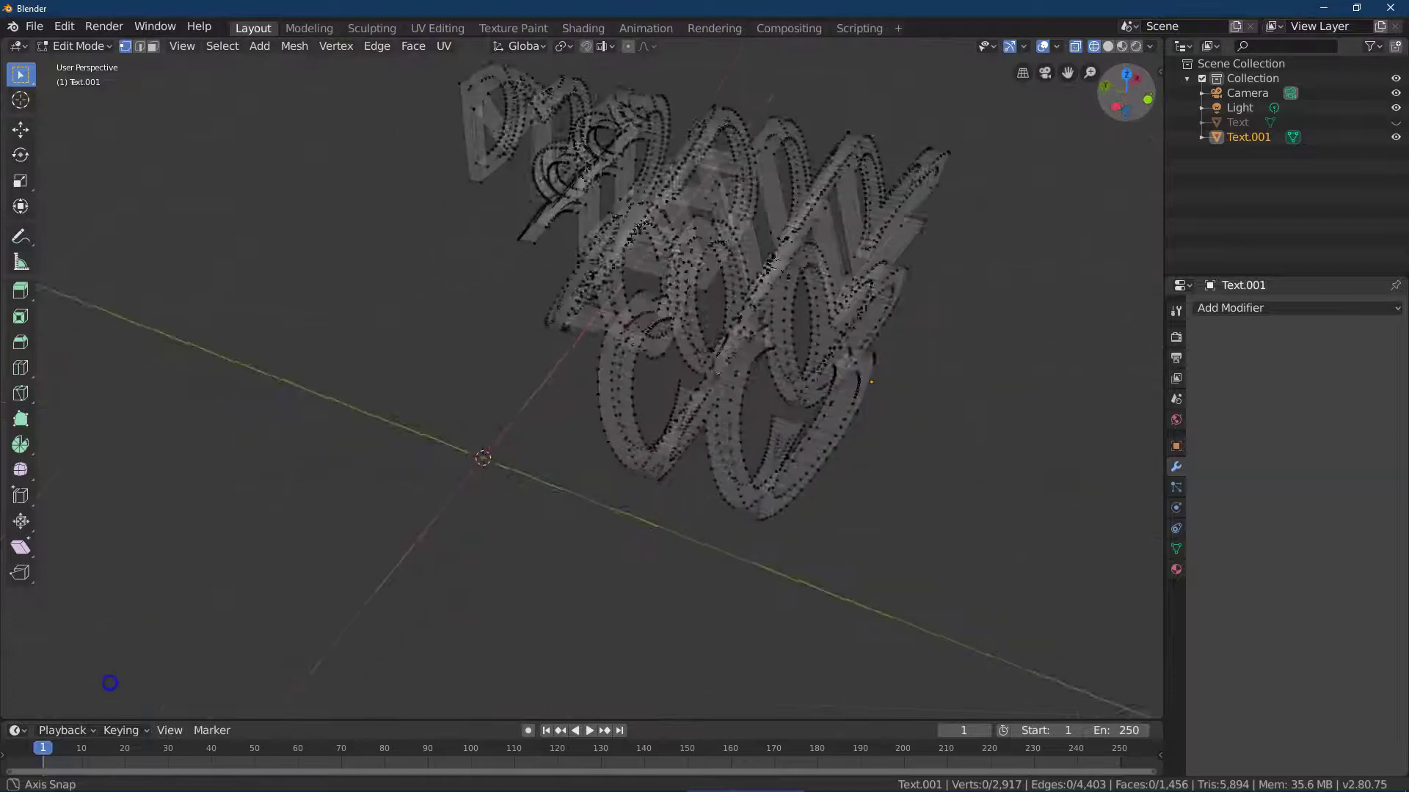
middle_click_drag(108, 684, 1146, 699)
Box-select the middle-left lower ring pieces and delete their faces
left_click(1126, 77)
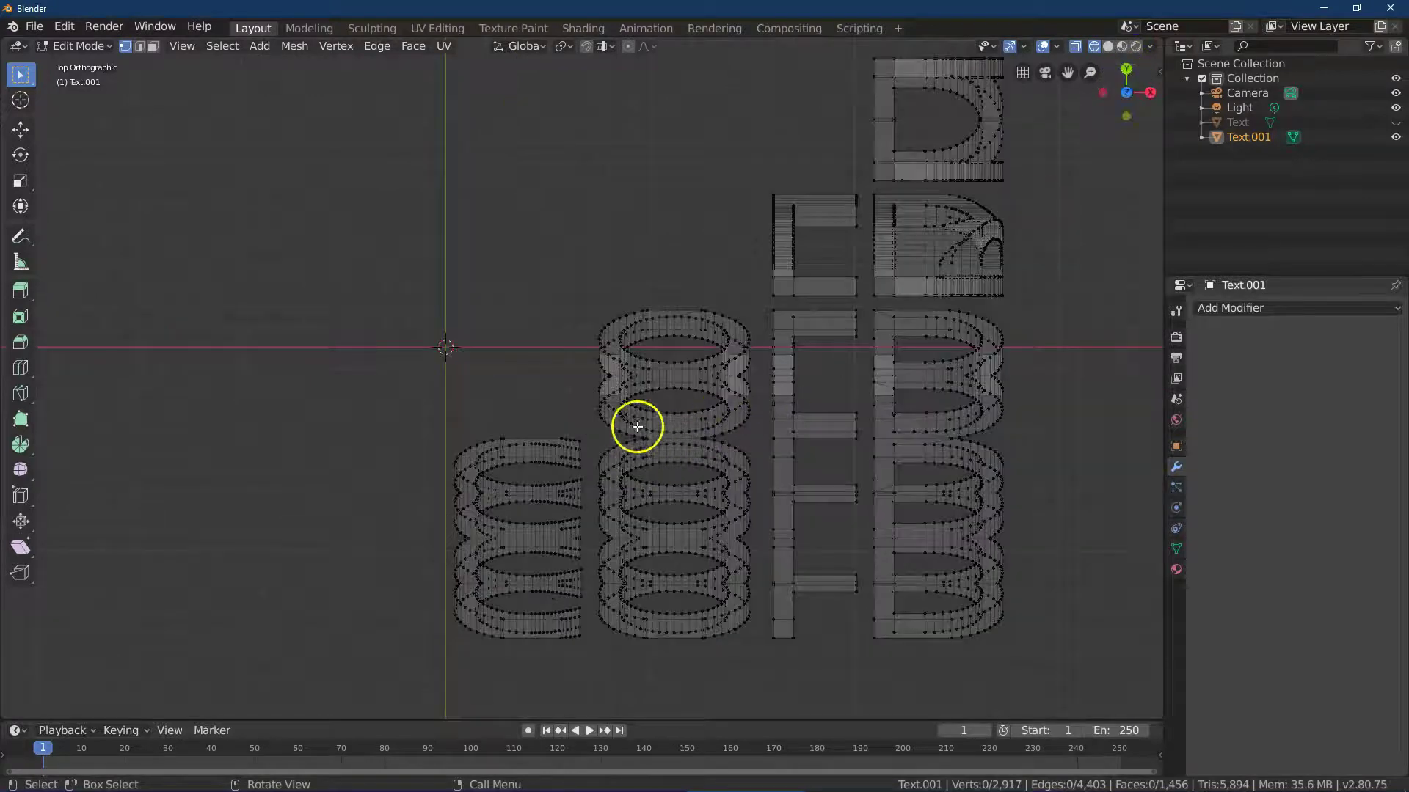
left_click_drag(1149, 102, 144, 73)
mouse_move(1121, 75)
left_mouse_down()
mouse_move(1154, 85)
mouse_move(1123, 88)
mouse_move(1135, 110)
mouse_move(1151, 94)
mouse_move(1125, 94)
left_mouse_up()
left_click_drag(220, 373, 512, 559)
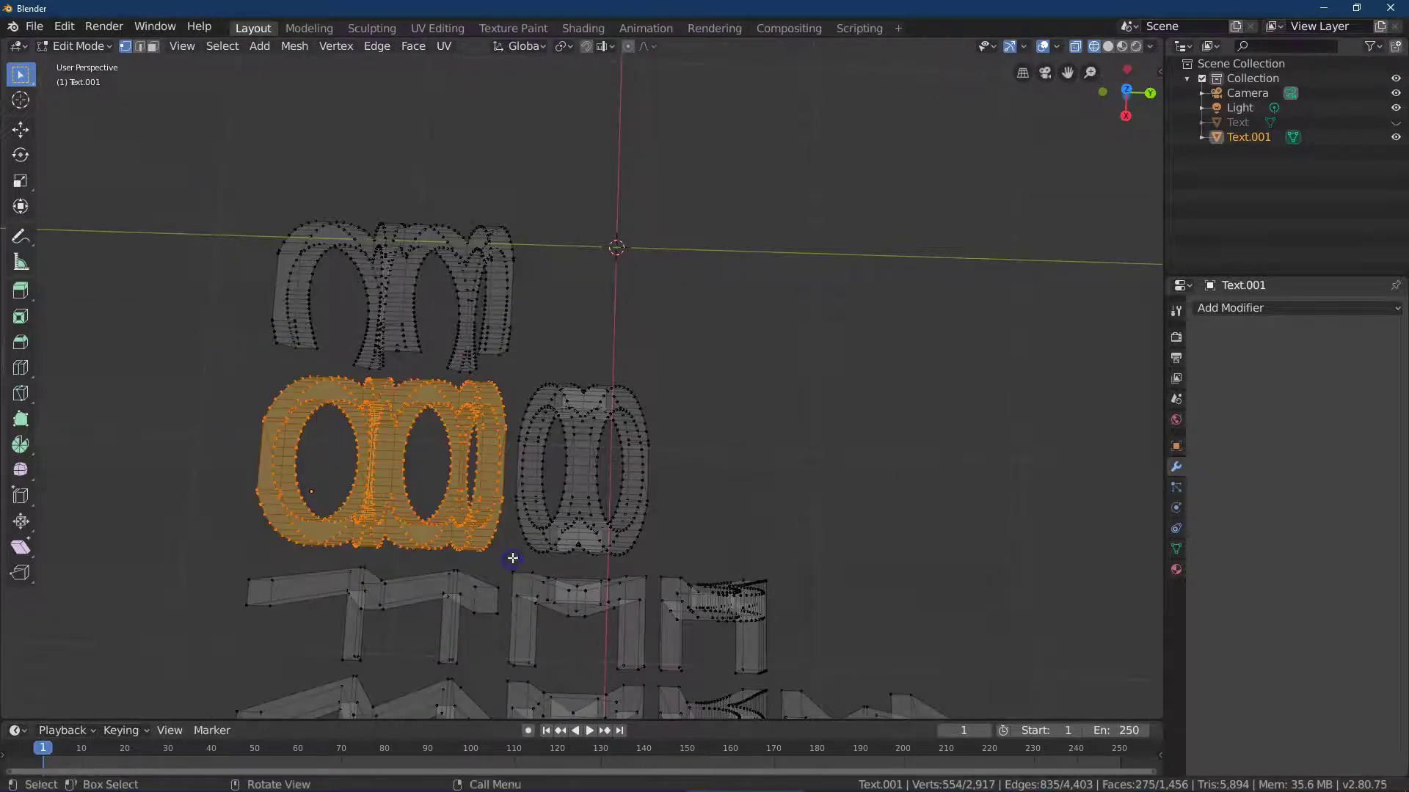
left_click(413, 45)
mouse_move(580, 352)
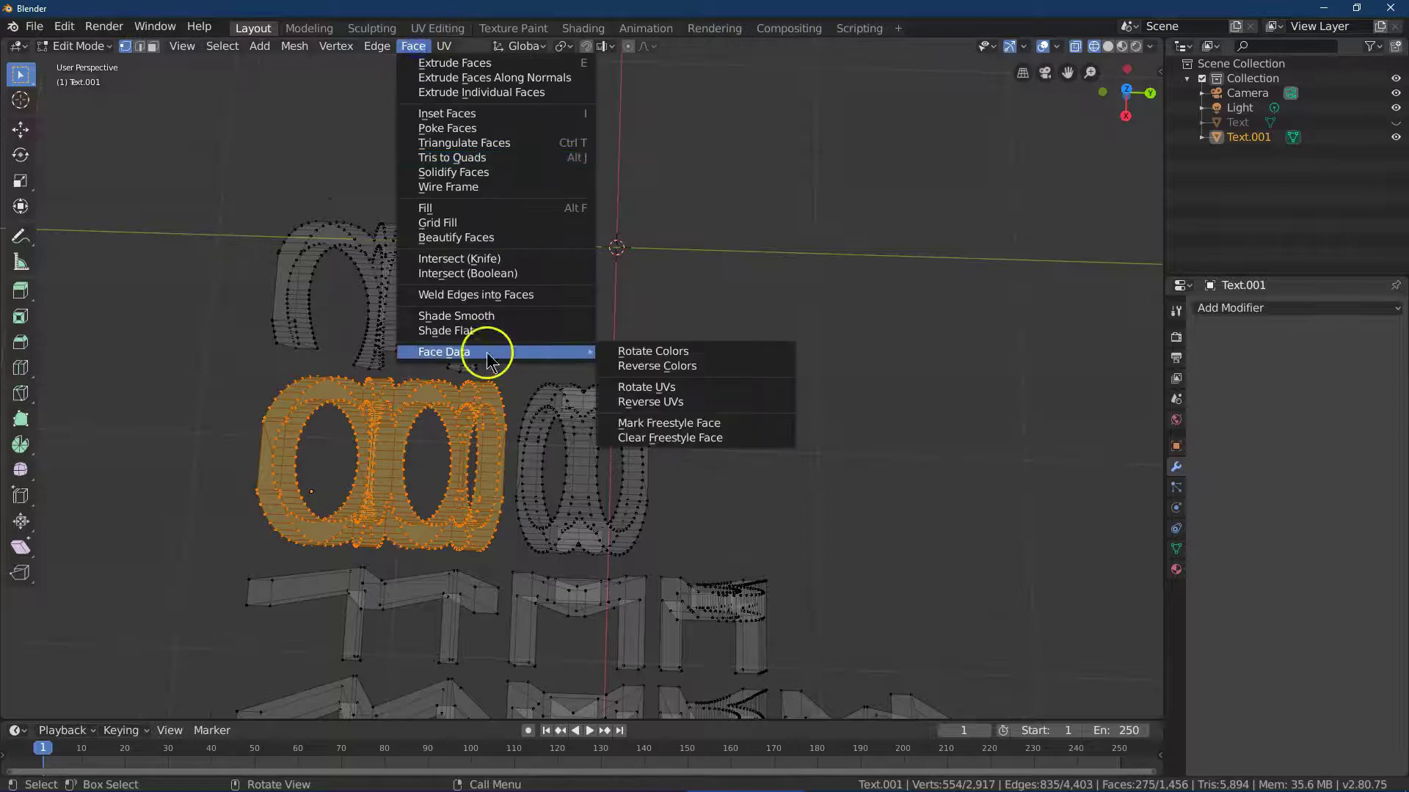
left_click(294, 46)
mouse_move(352, 358)
left_click(476, 396)
Clear the selection and review the trimmed mesh from top and perspective views
left_click_drag(315, 465, 267, 552)
left_click(300, 54)
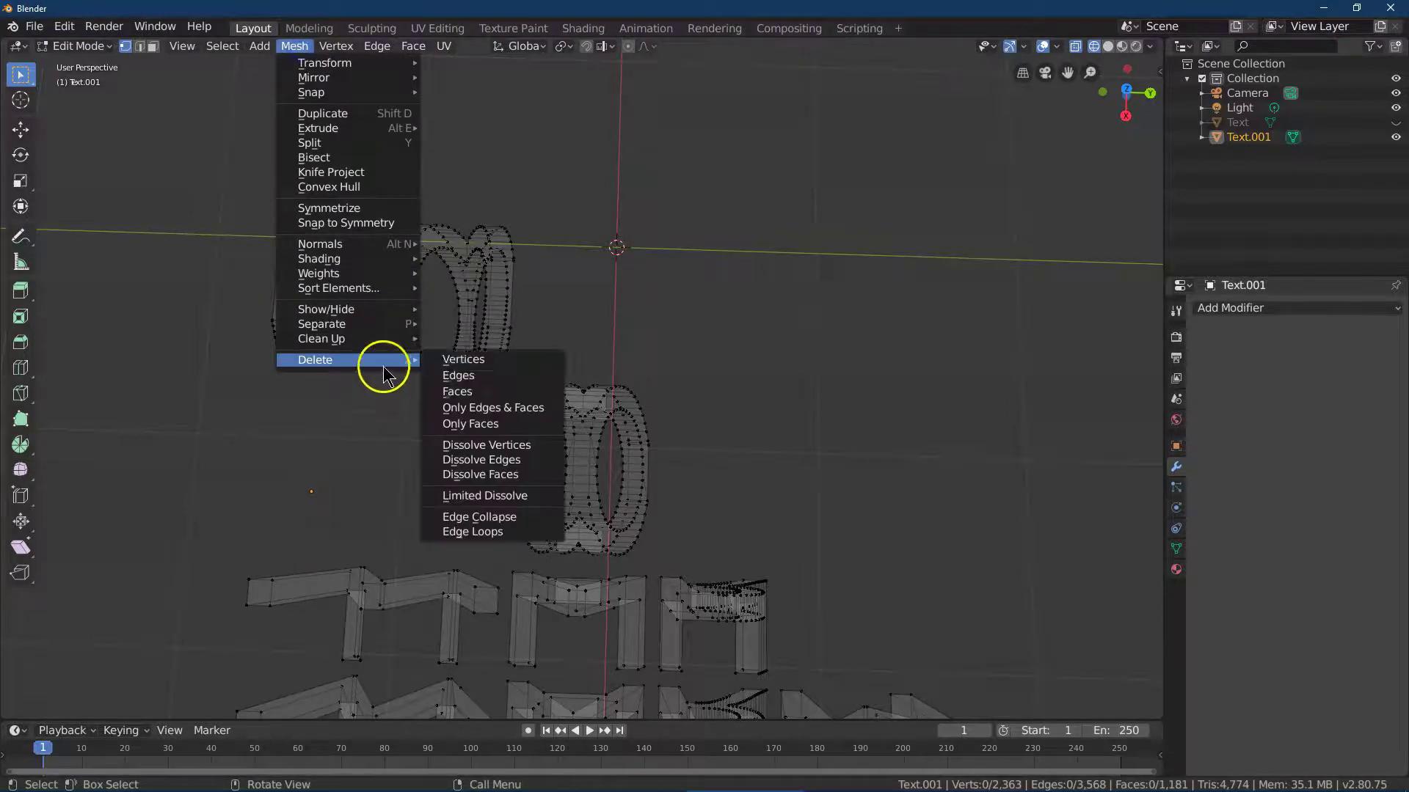
left_click_drag(1127, 101, 277, 105)
left_click(1126, 86)
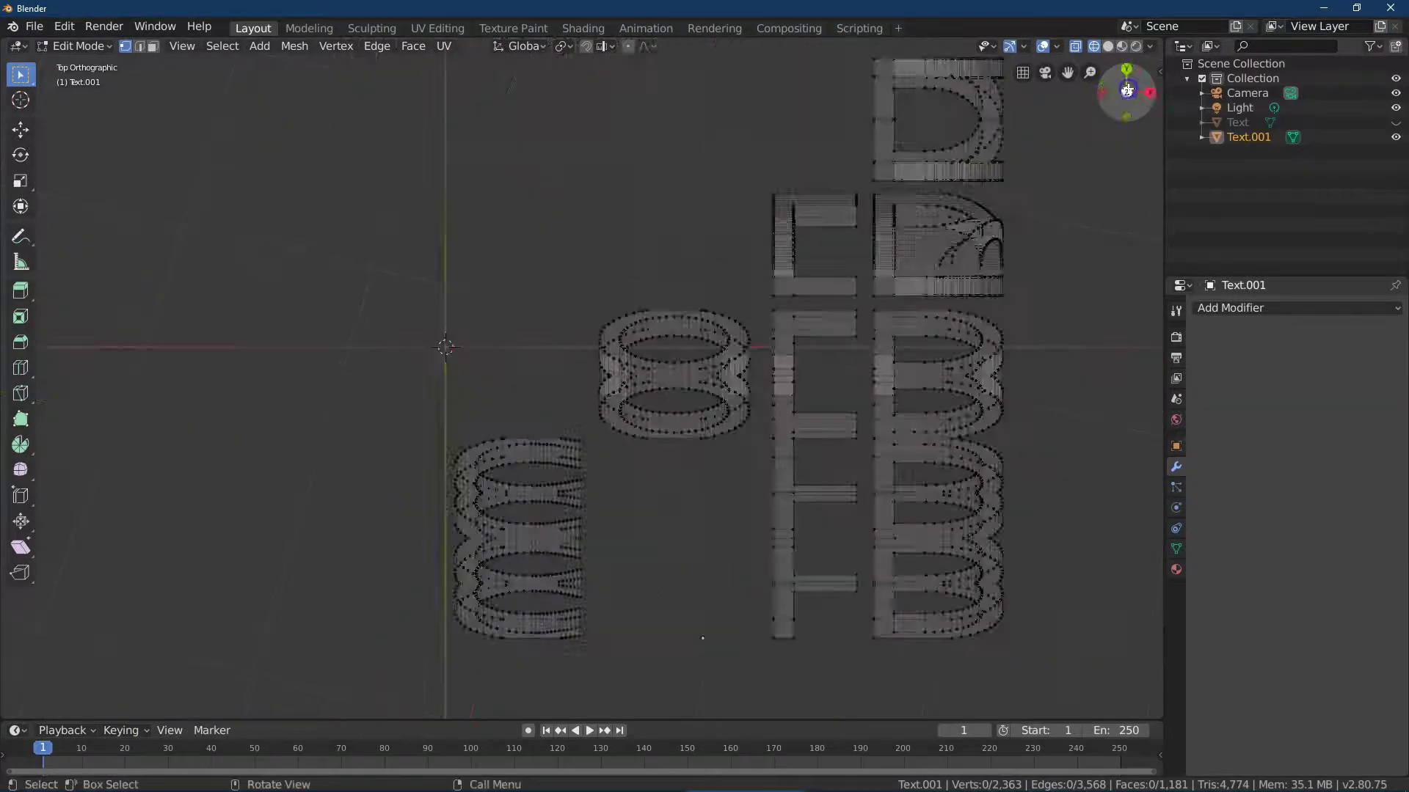
left_click_drag(1150, 88, 101, 67)
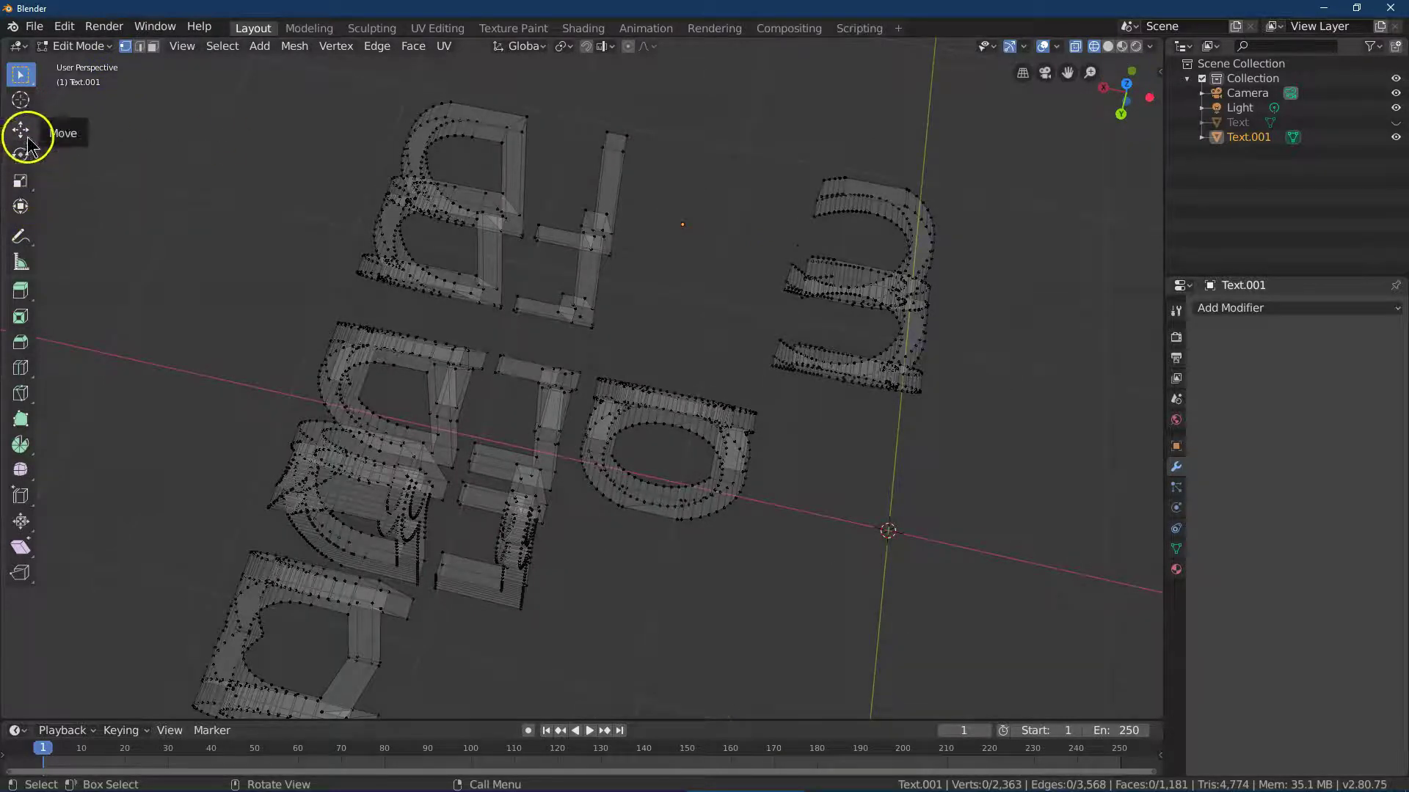
Box-select the upper extra letter shapes and delete their vertices
left_click_drag(334, 78, 683, 322)
left_click(680, 317)
left_click_drag(1125, 120, 1148, 121)
left_click_drag(271, 77, 598, 344)
left_click(294, 45)
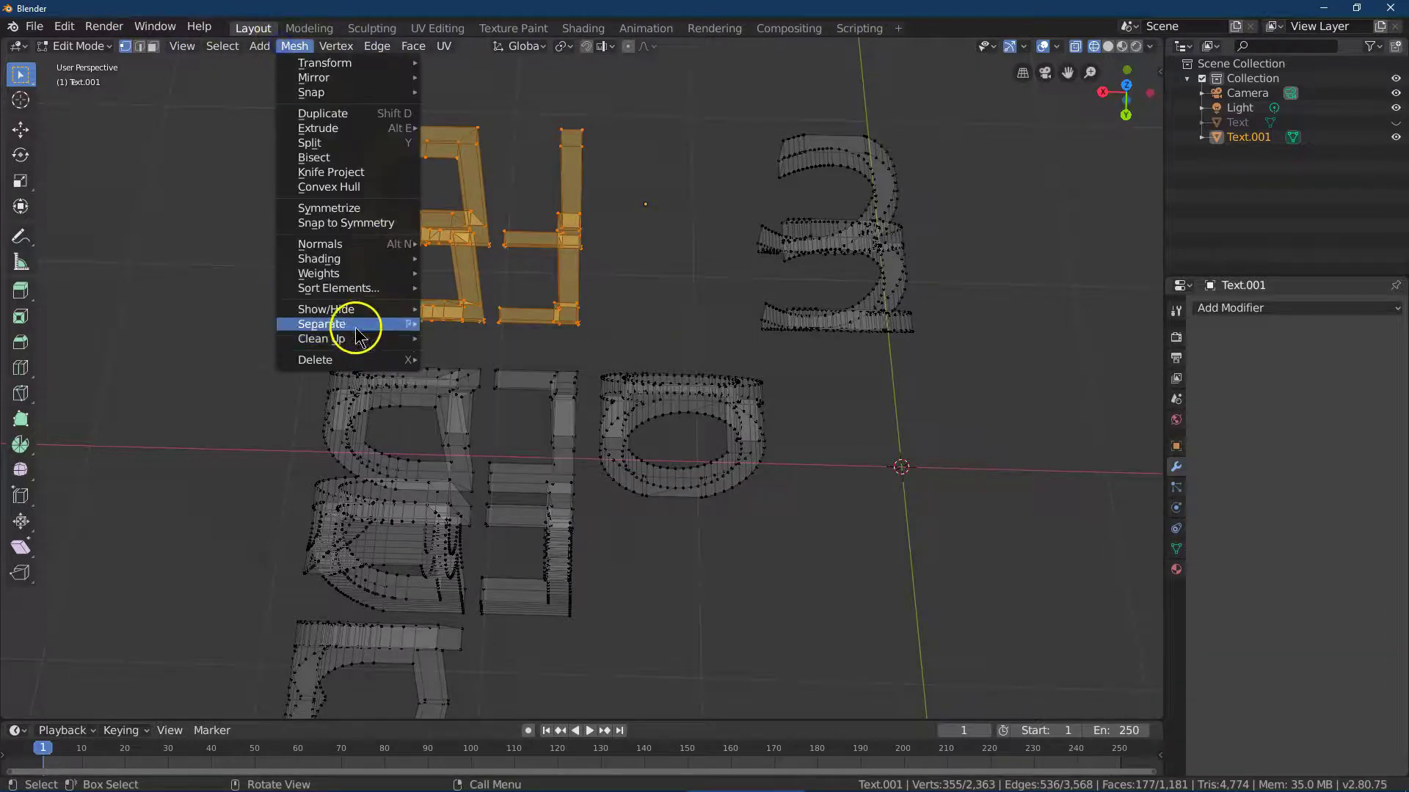
mouse_move(323, 355)
left_click(440, 369)
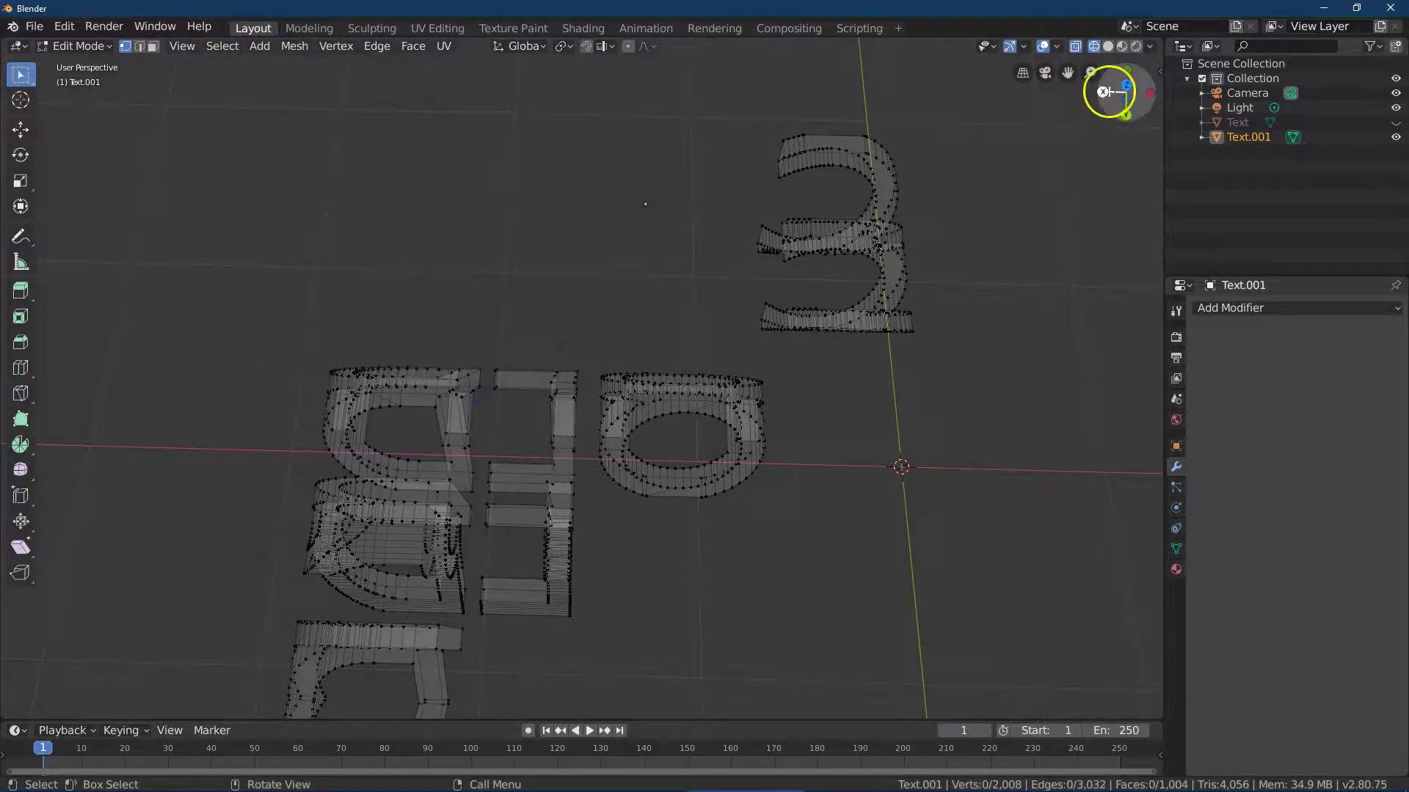
Delete the leftover L and B shape vertices, then check the WARM front and COLD back views
left_click_drag(1116, 85, 275, 121)
left_click_drag(586, 264, 834, 403)
left_click(1125, 91)
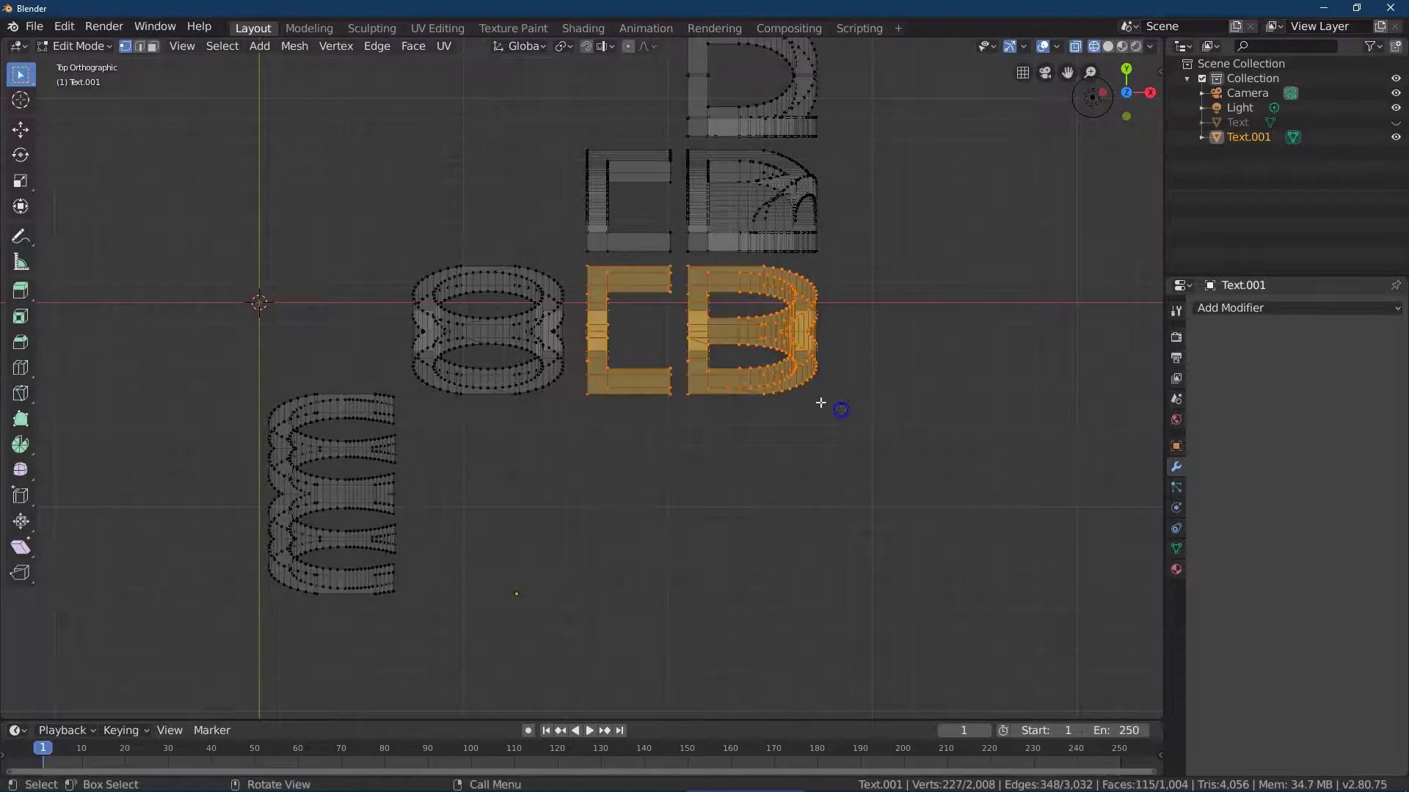
left_click(377, 46)
left_click(295, 45)
mouse_move(316, 359)
left_click(451, 359)
left_click(1130, 106)
left_click(1126, 92)
left_click(1126, 69)
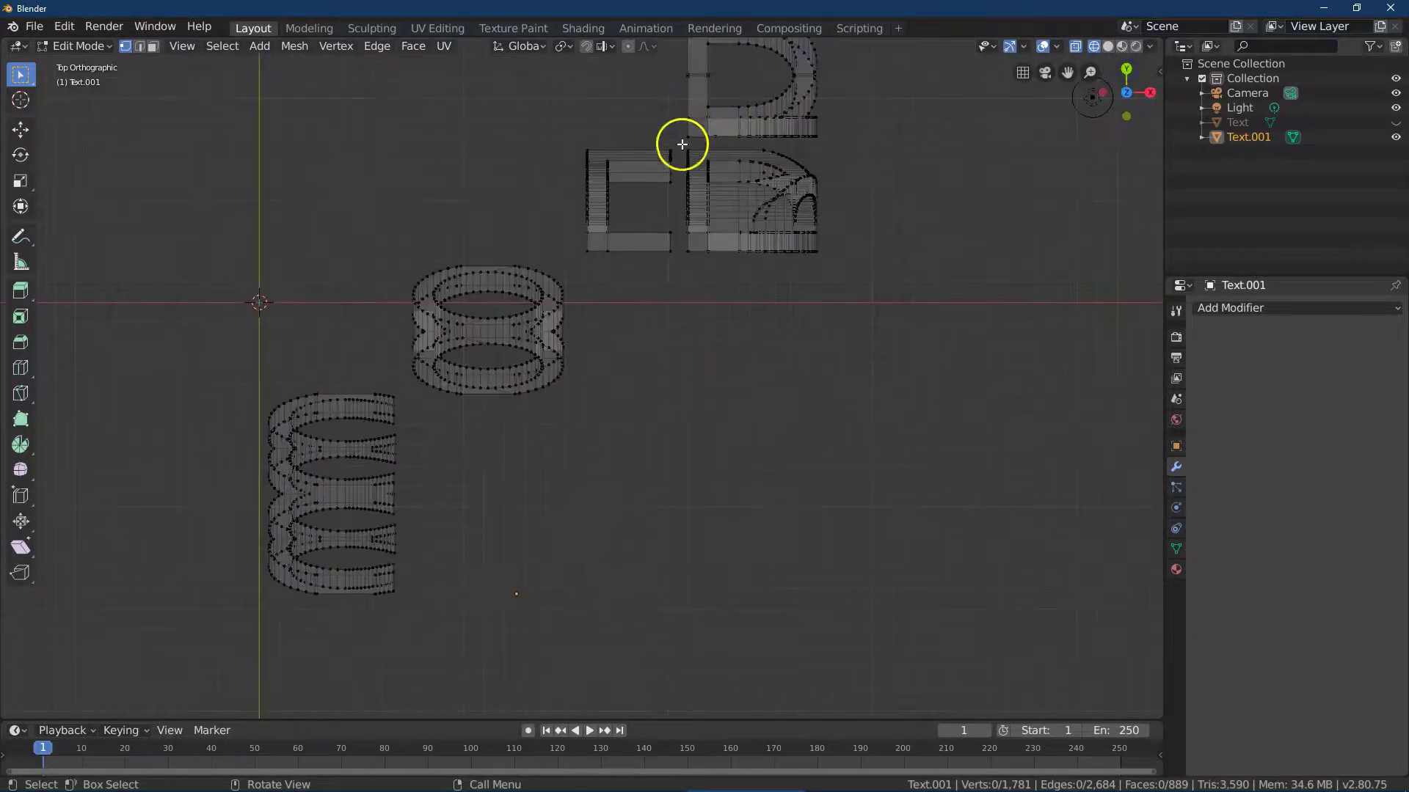
Delete the last stray fragment's faces and view the mesh in perspective with solid shading
left_click_drag(682, 142, 844, 277)
left_click(292, 47)
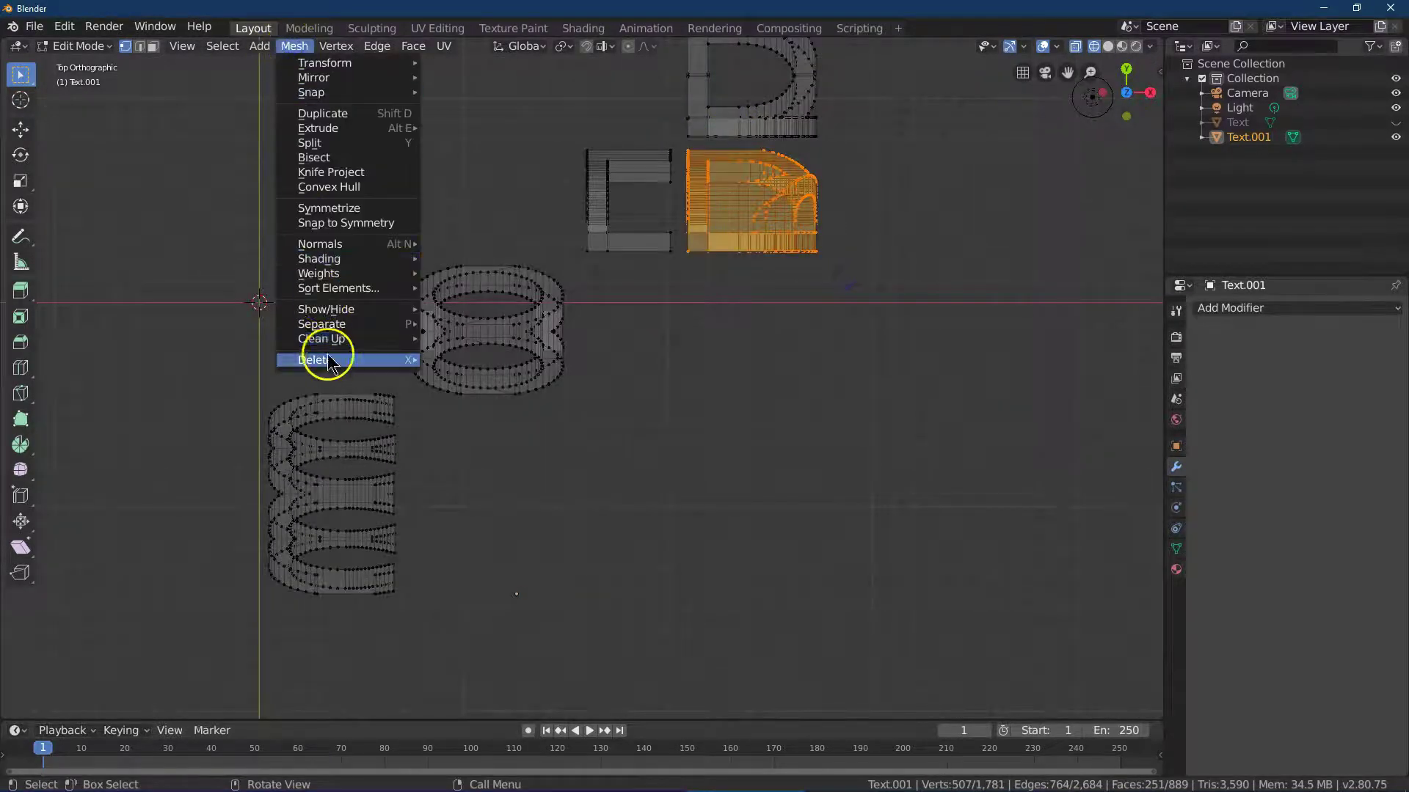
mouse_move(371, 359)
left_click(473, 392)
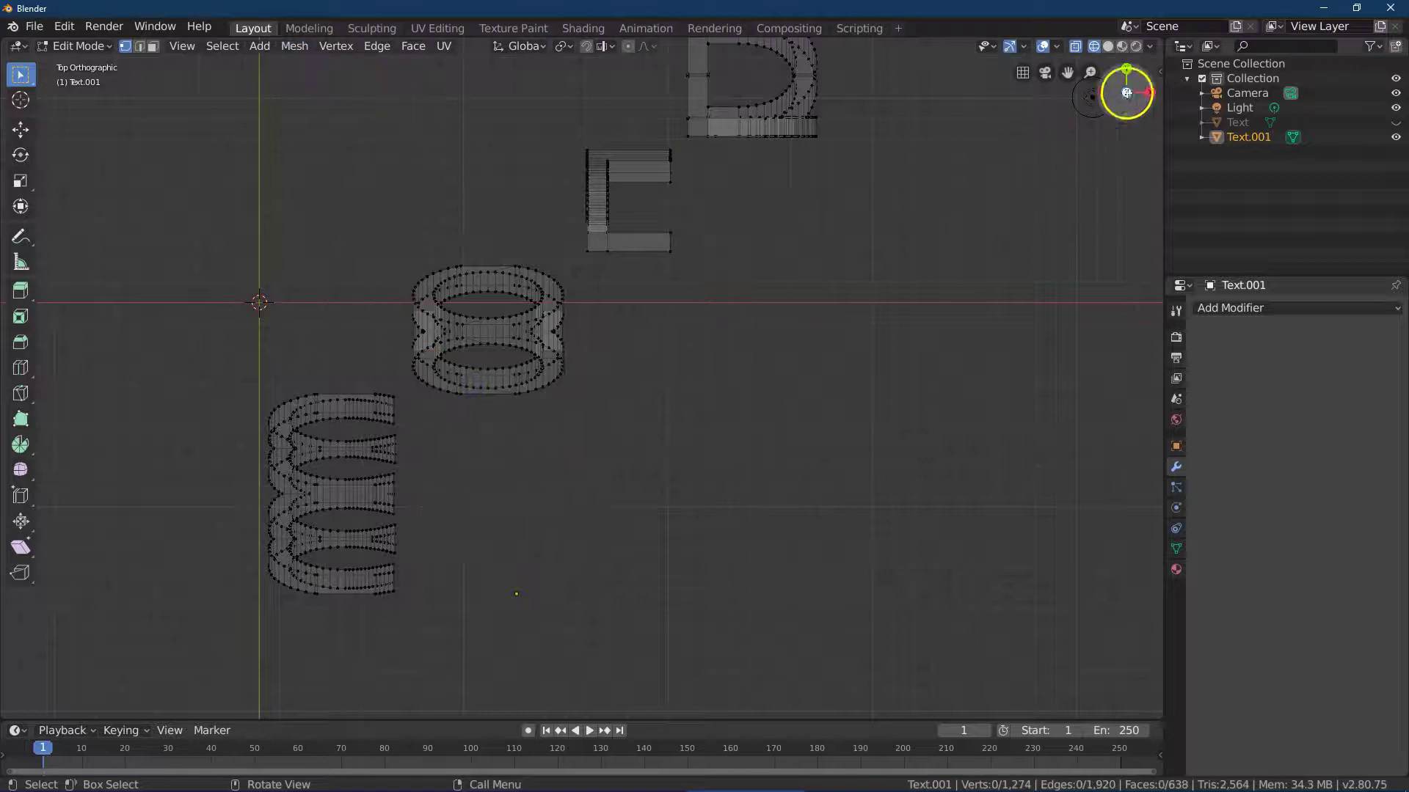
mouse_move(1125, 88)
left_mouse_down()
mouse_move(1100, 710)
mouse_move(1076, 641)
left_mouse_up()
left_click(1107, 48)
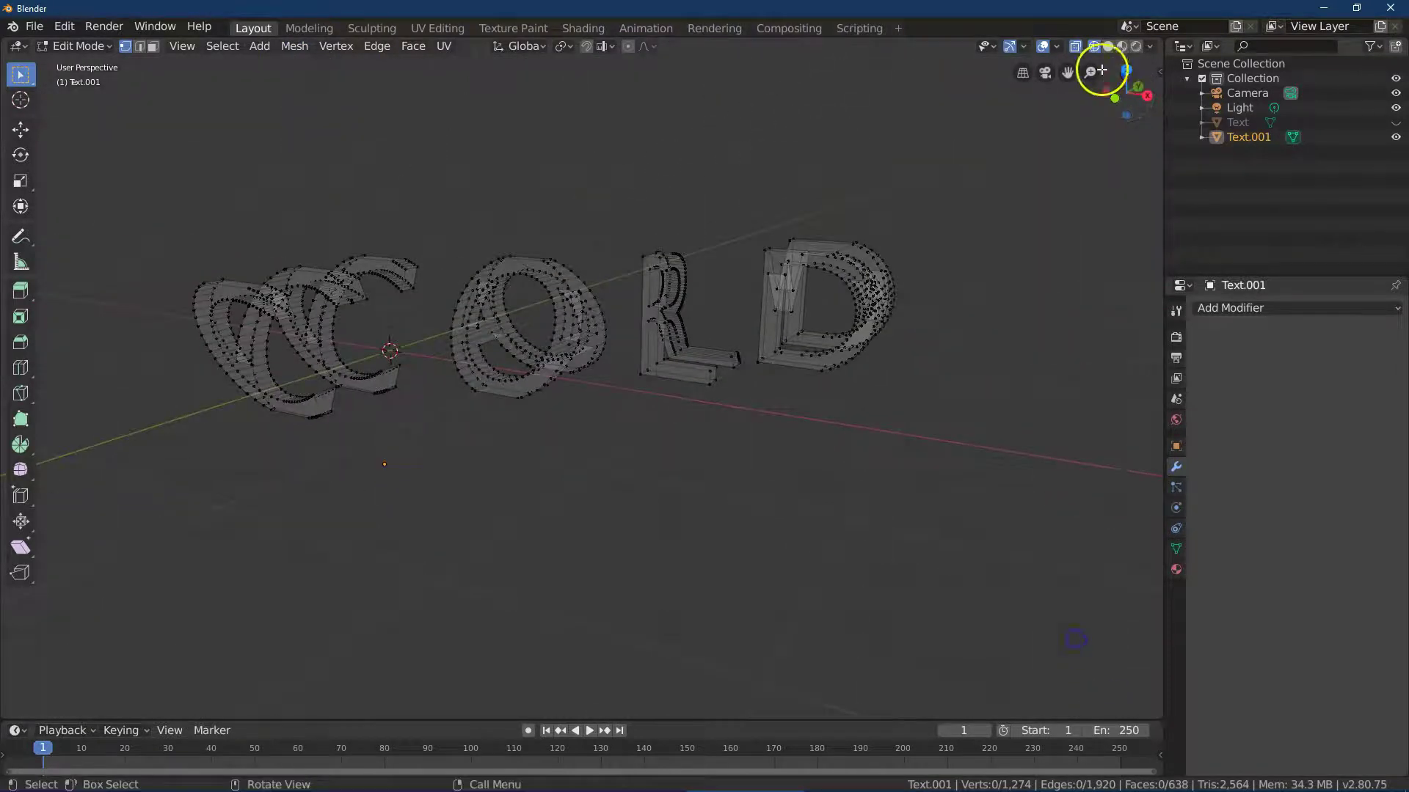
left_click(79, 46)
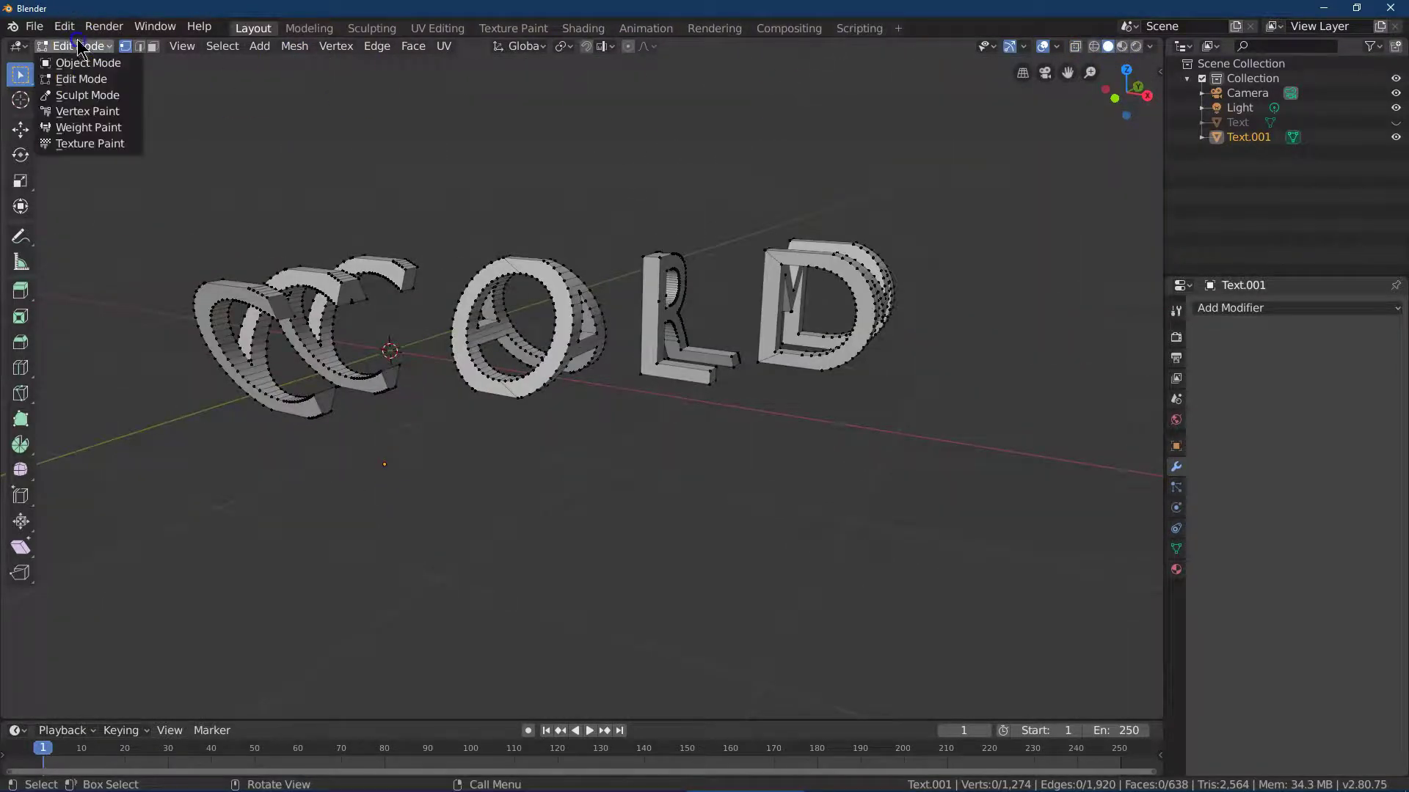
In Object Mode, view the ambigram from the right side reading WARM, then orbit to COLD in perspective
left_click(88, 64)
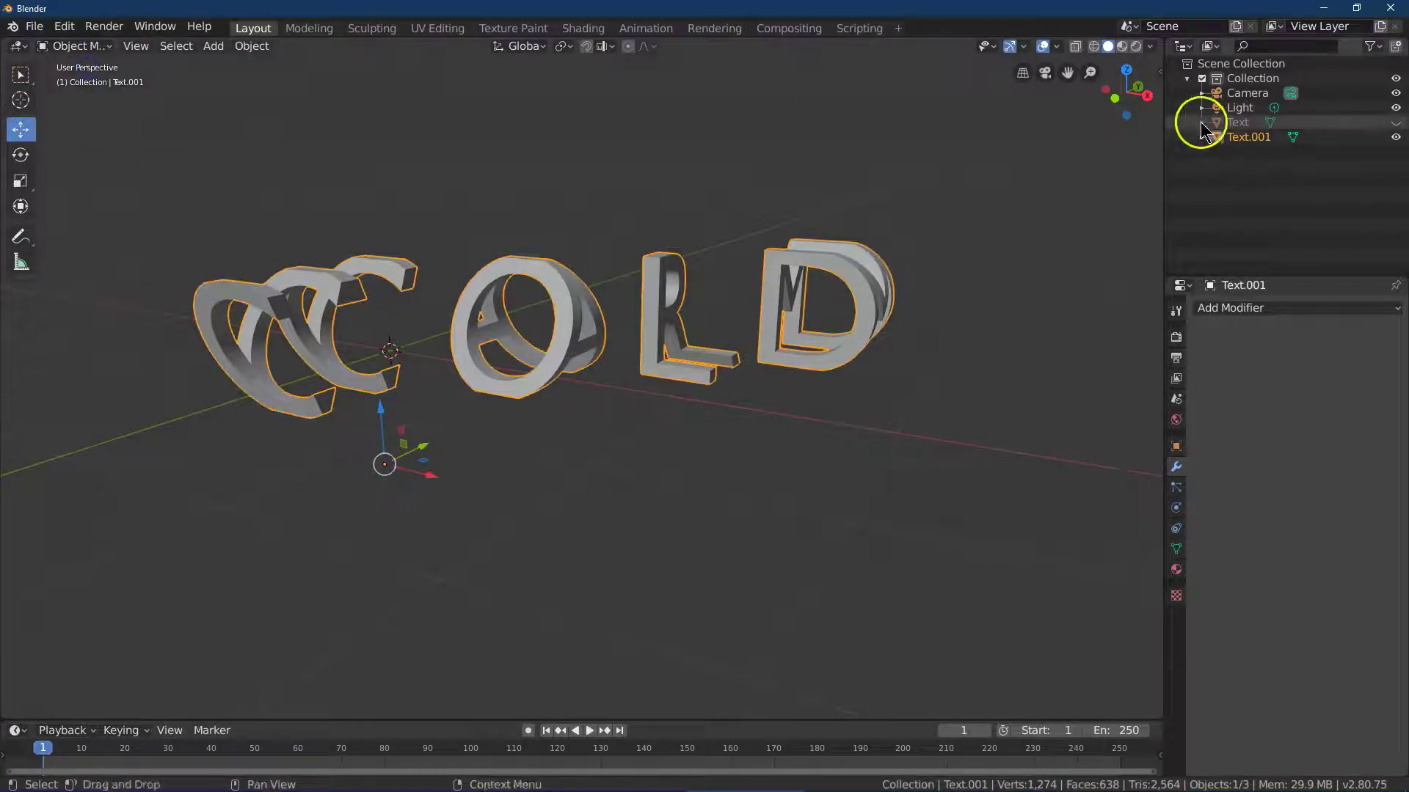
left_click_drag(1147, 95, 1021, 67)
left_click(1116, 92)
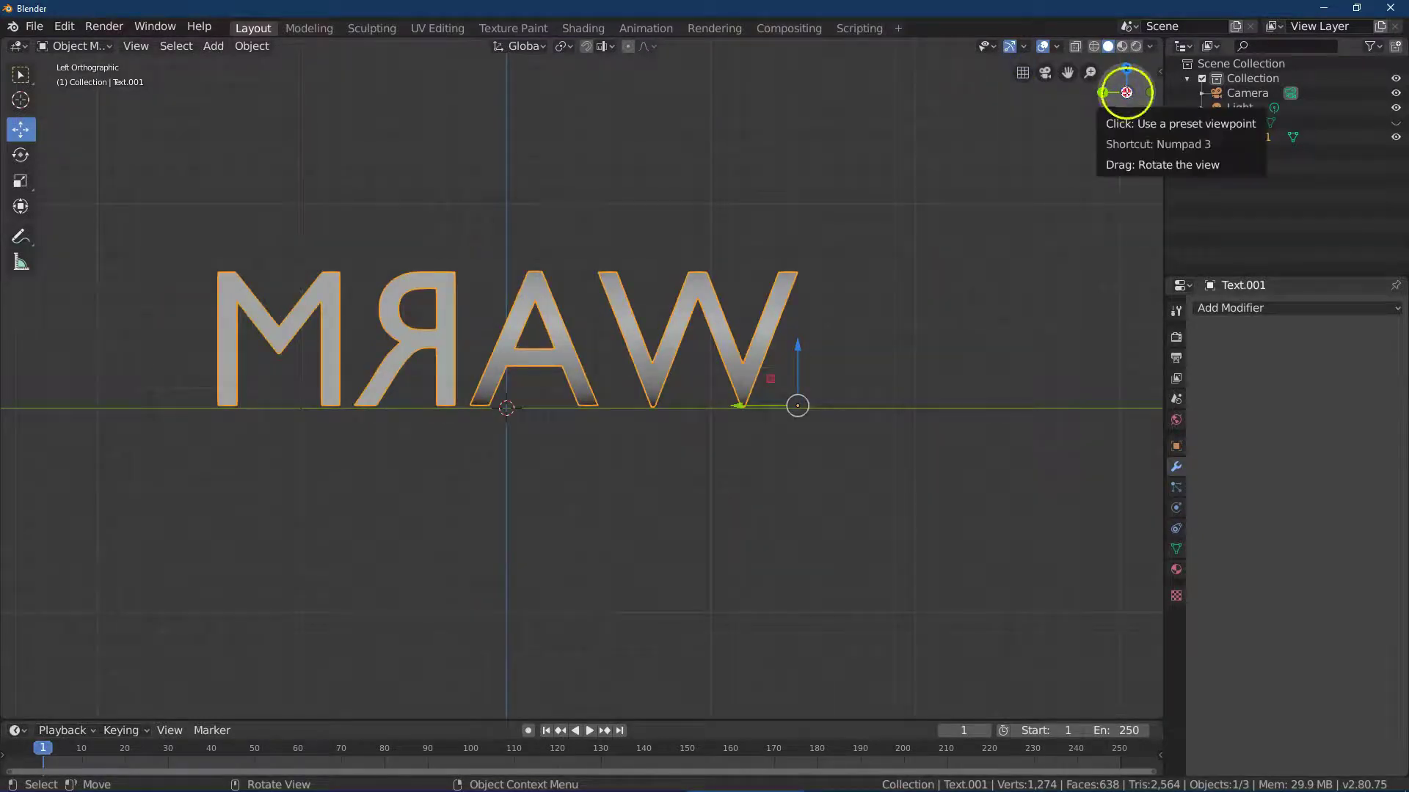
left_click(1126, 92)
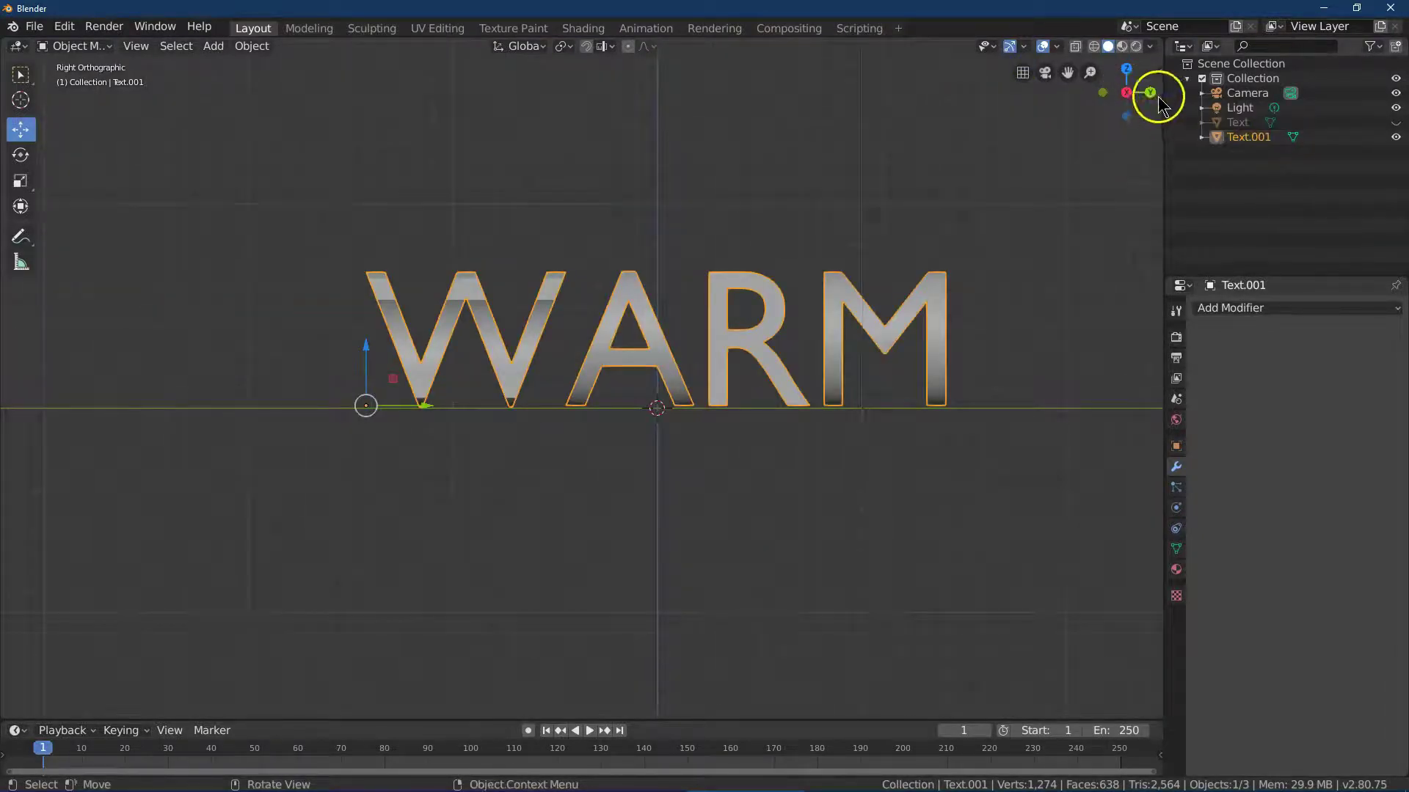
left_click_drag(1154, 94, 156, 98)
middle_click_drag(156, 98, 184, 110)
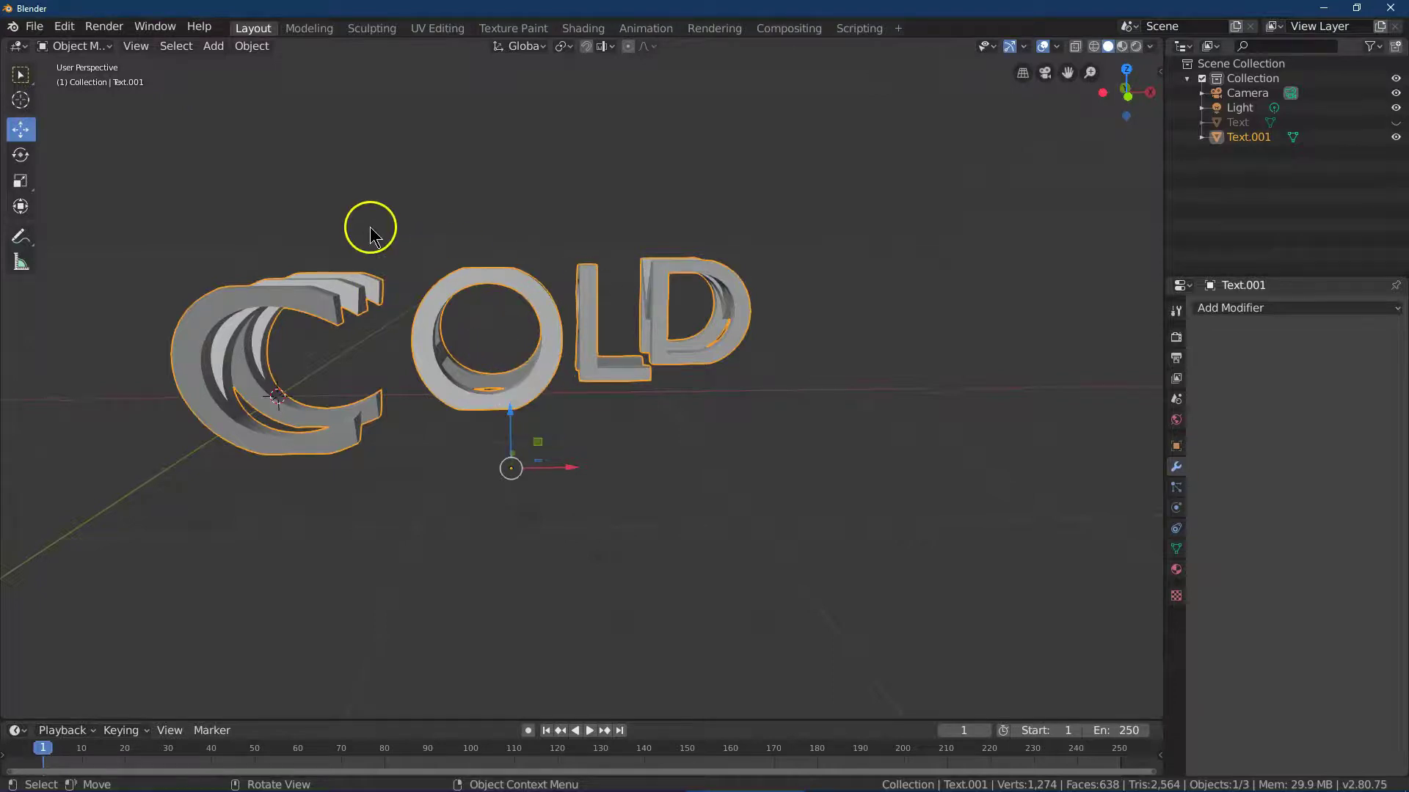
Apply all of Text.001's transforms through Object > Apply, then deselect everything
left_click(250, 49)
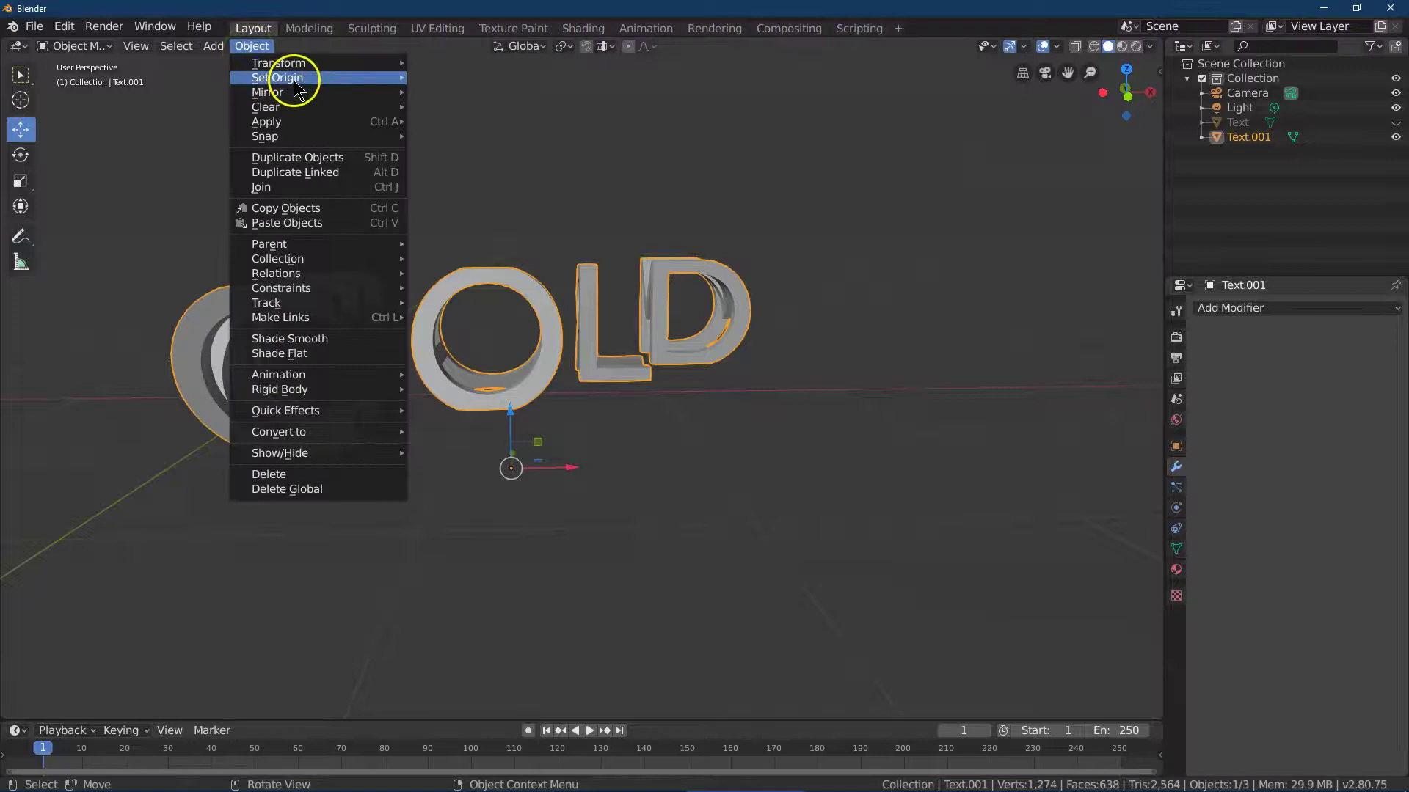
mouse_move(297, 121)
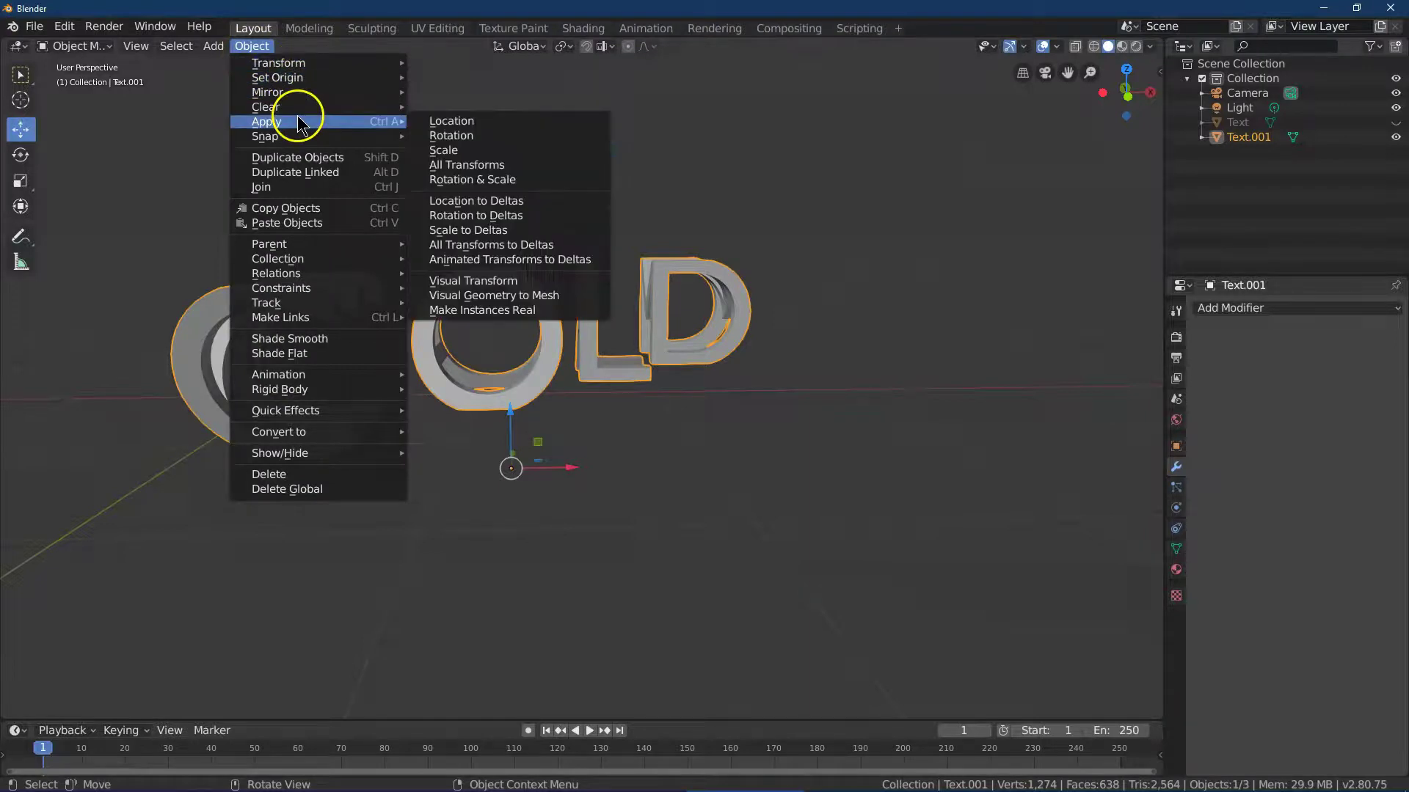
left_click(459, 126)
left_click(156, 711)
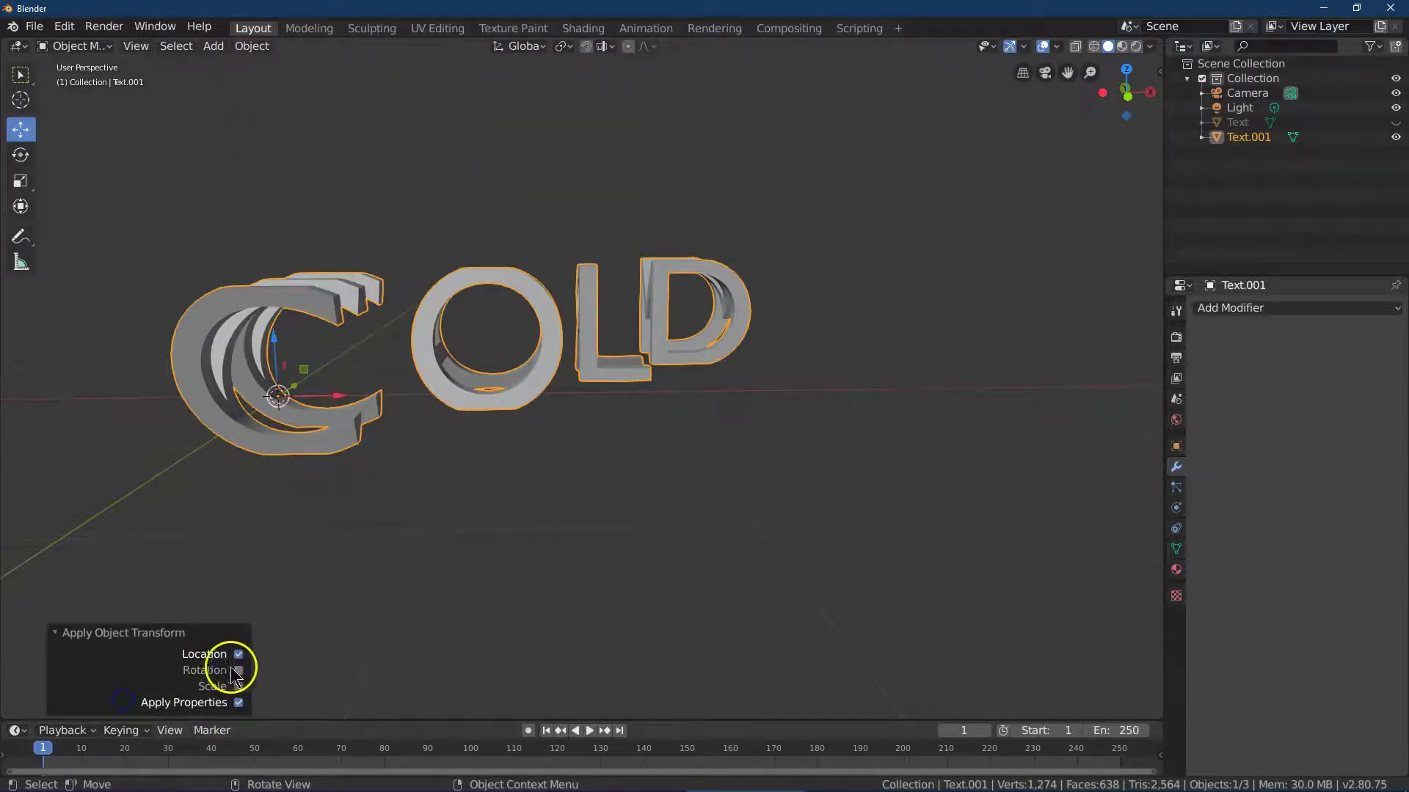
left_click(415, 508)
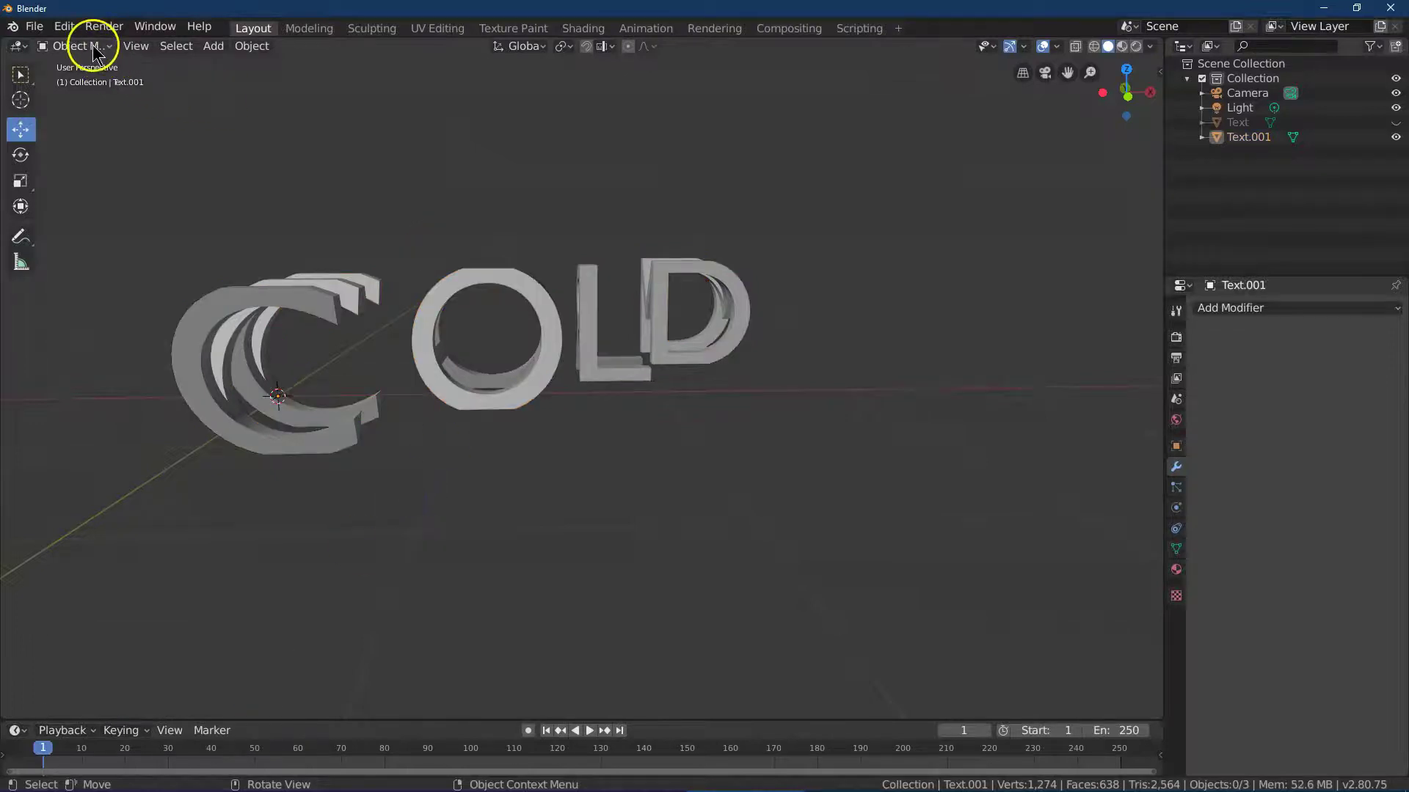
Put the COLD text object into Edit Mode and select all of its vertices
left_click(267, 294)
left_click(74, 46)
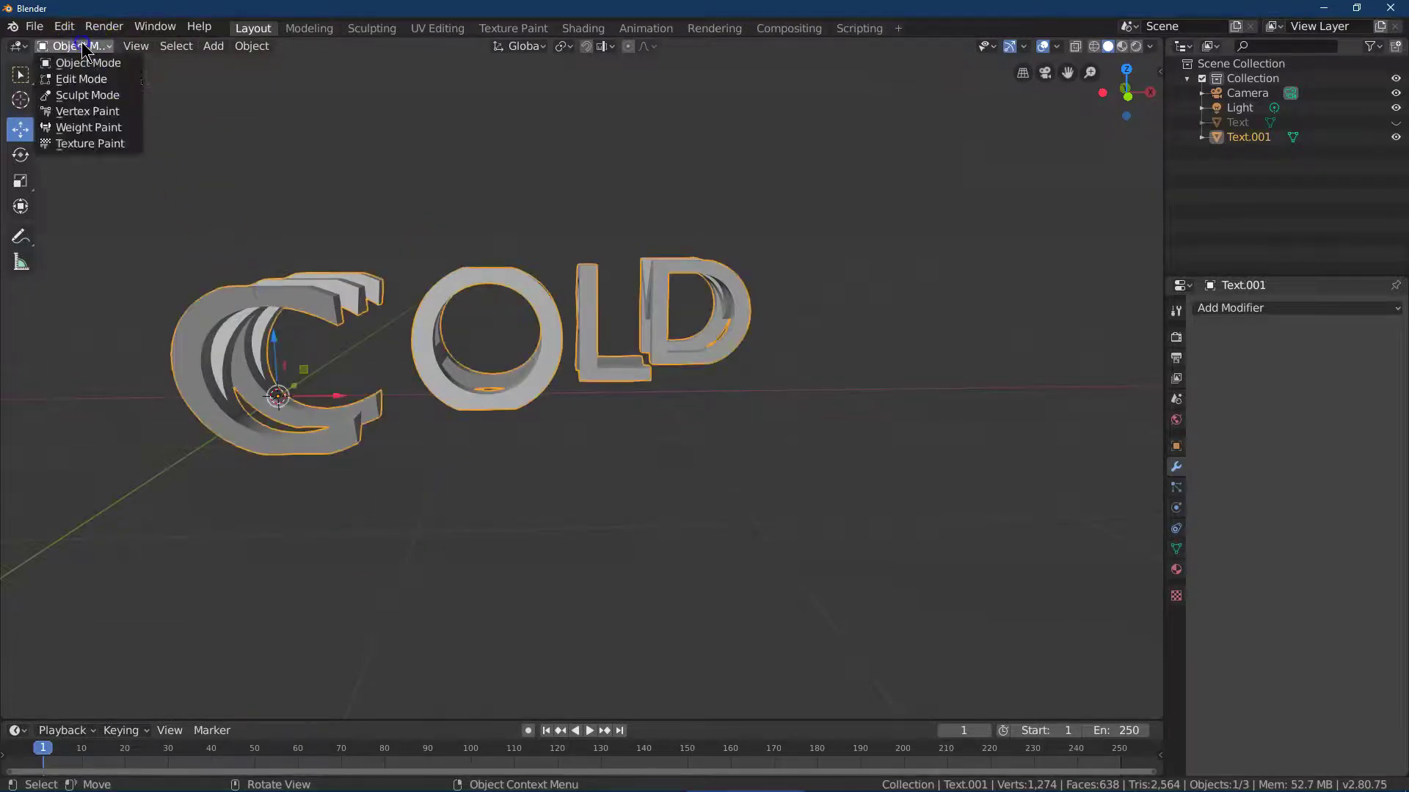
left_click(91, 76)
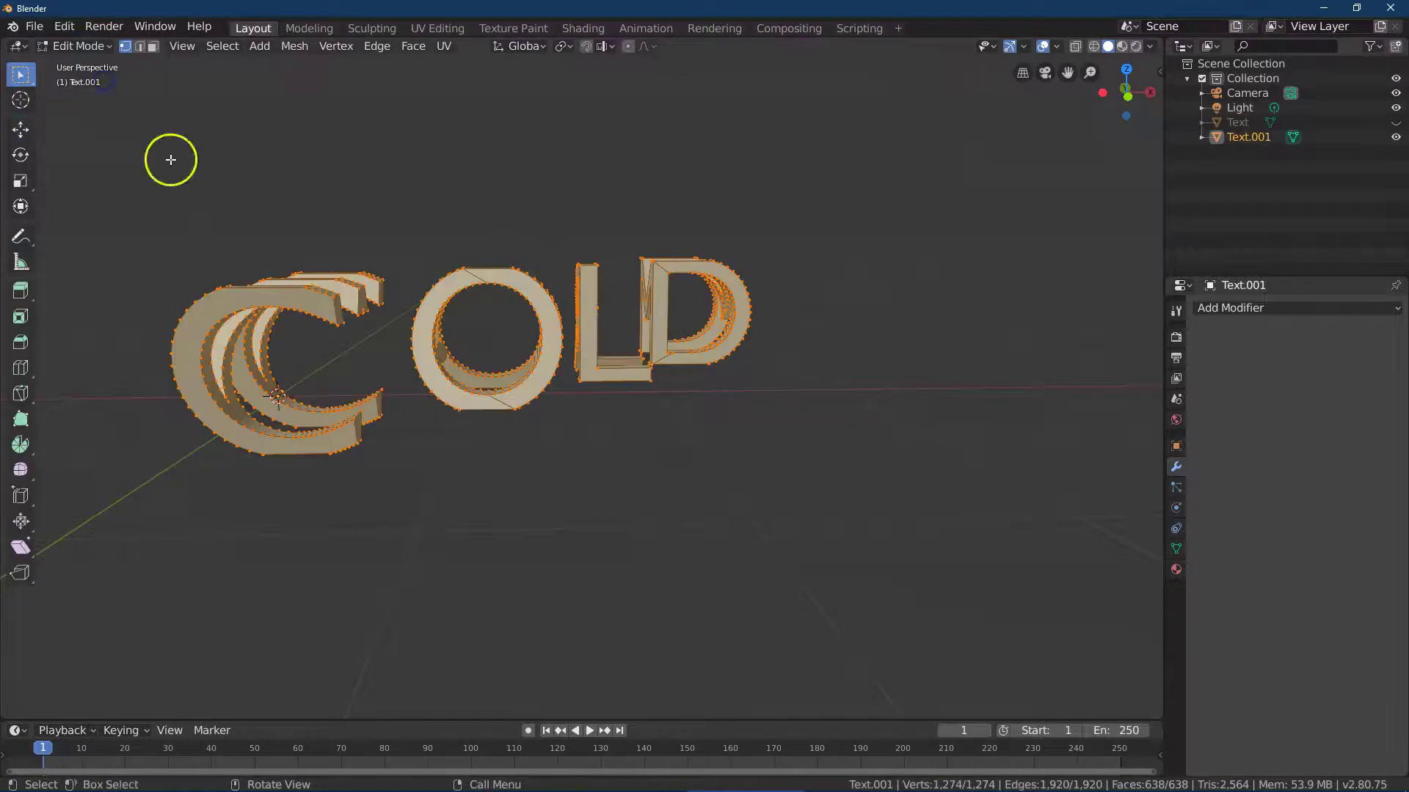
left_click(209, 201)
left_click(230, 57)
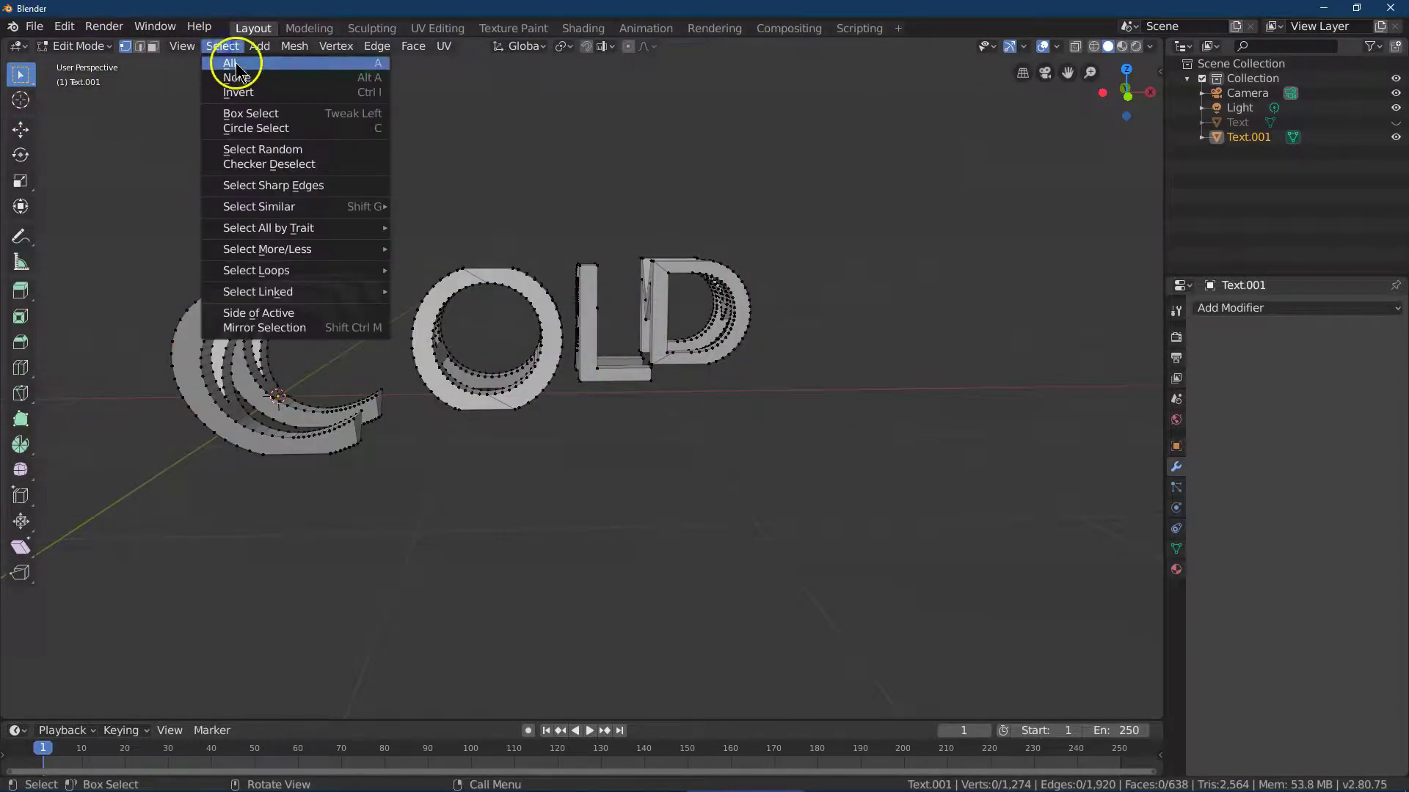
left_click(234, 65)
Run Smart UV Project with island margin 0.03, then deselect the vertices
left_click(443, 47)
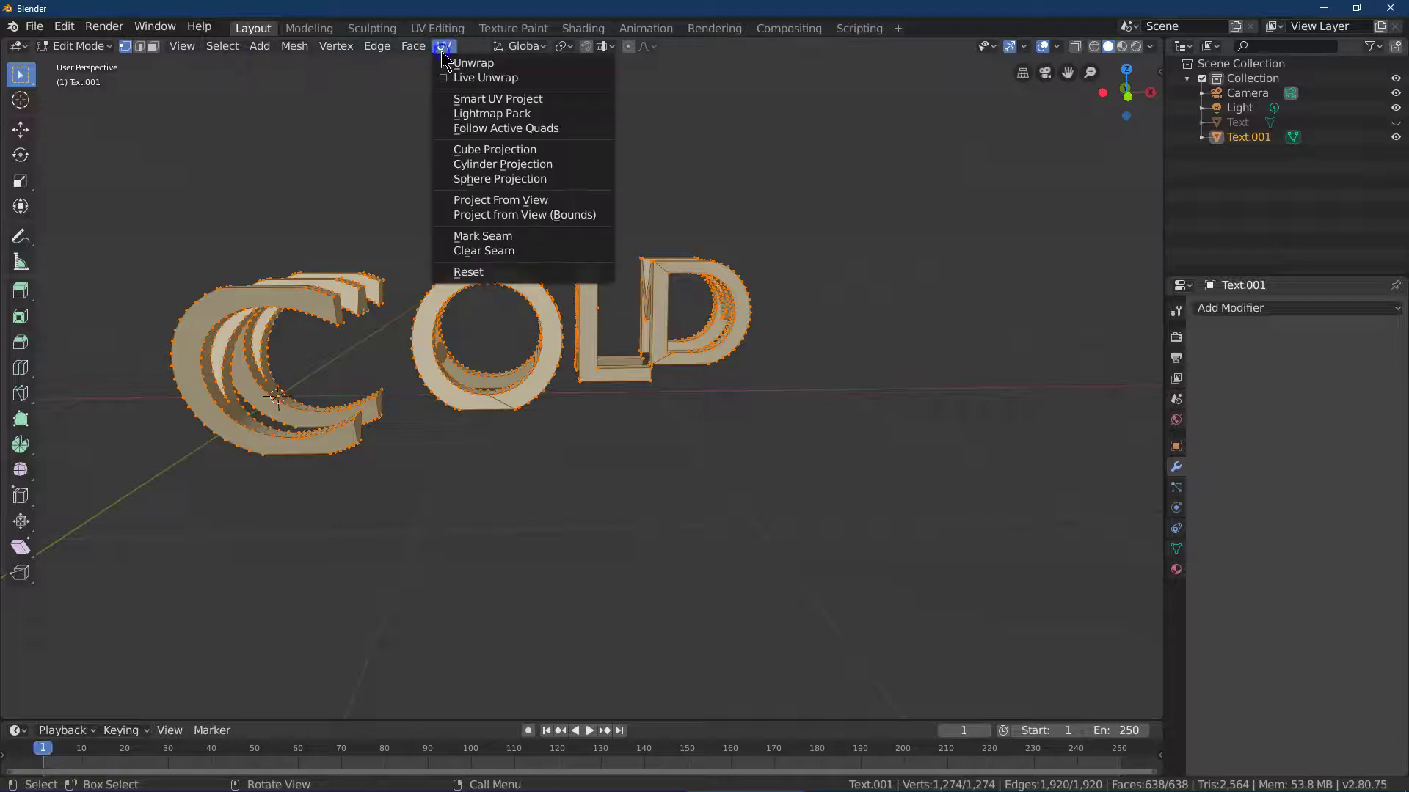
left_click(495, 98)
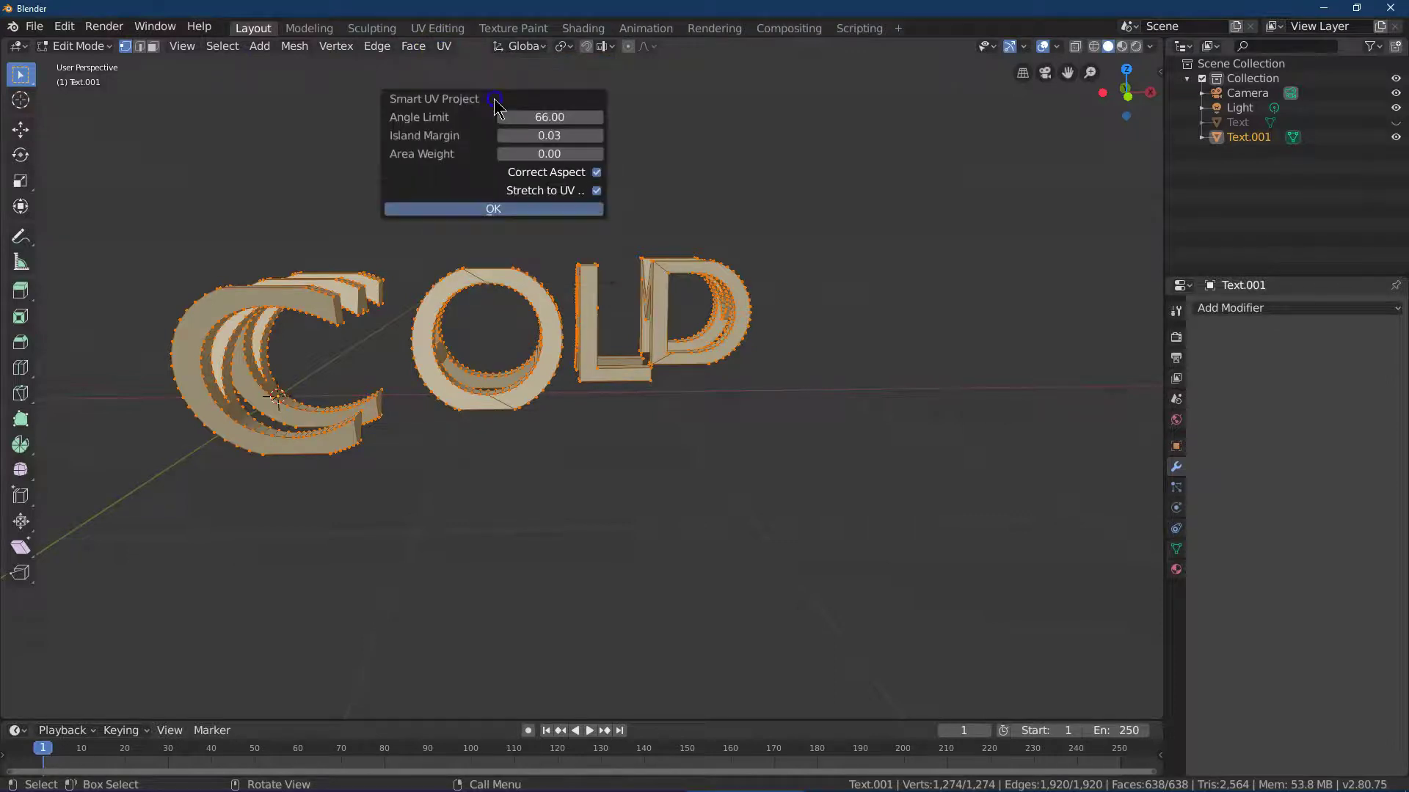
left_click_drag(592, 134, 503, 134)
left_click(597, 136)
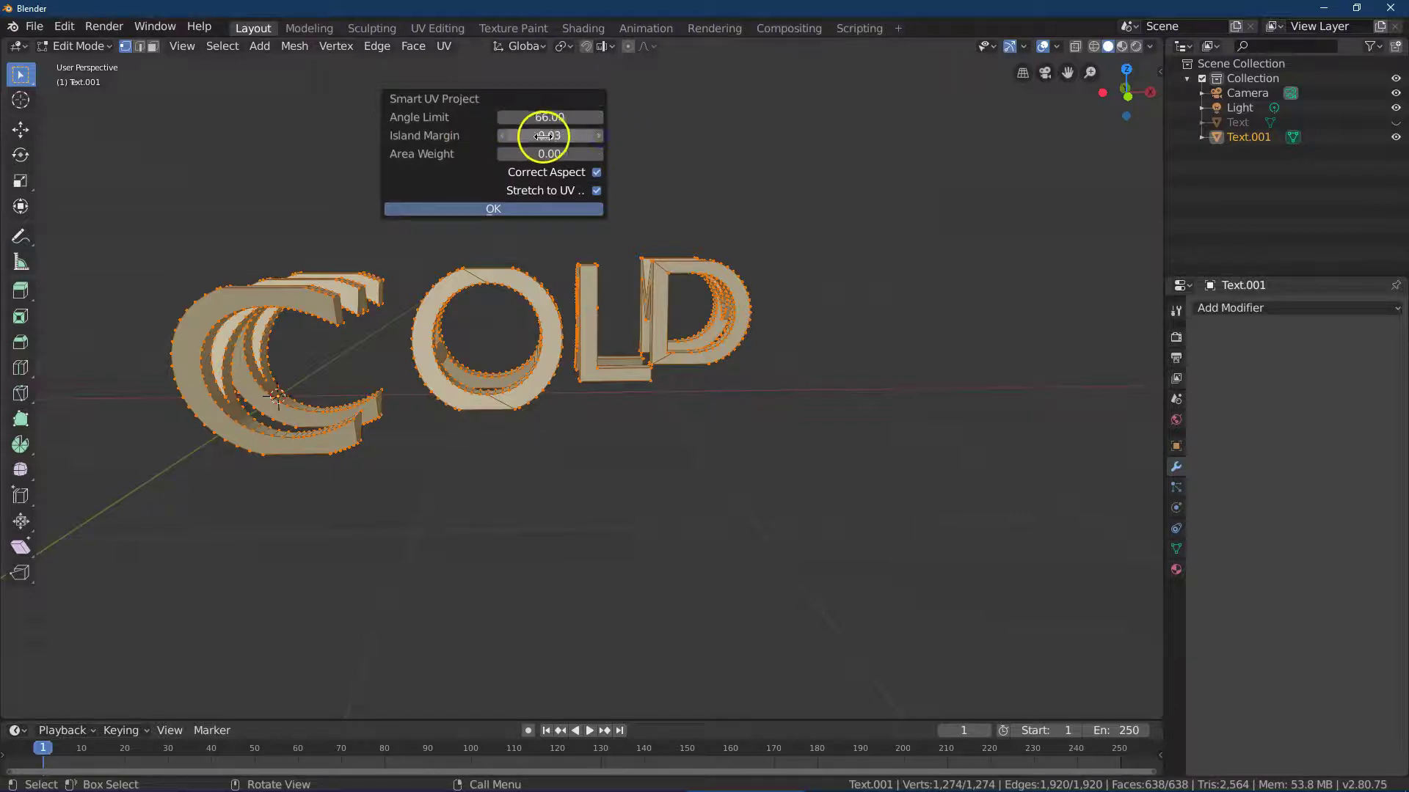
left_click(526, 212)
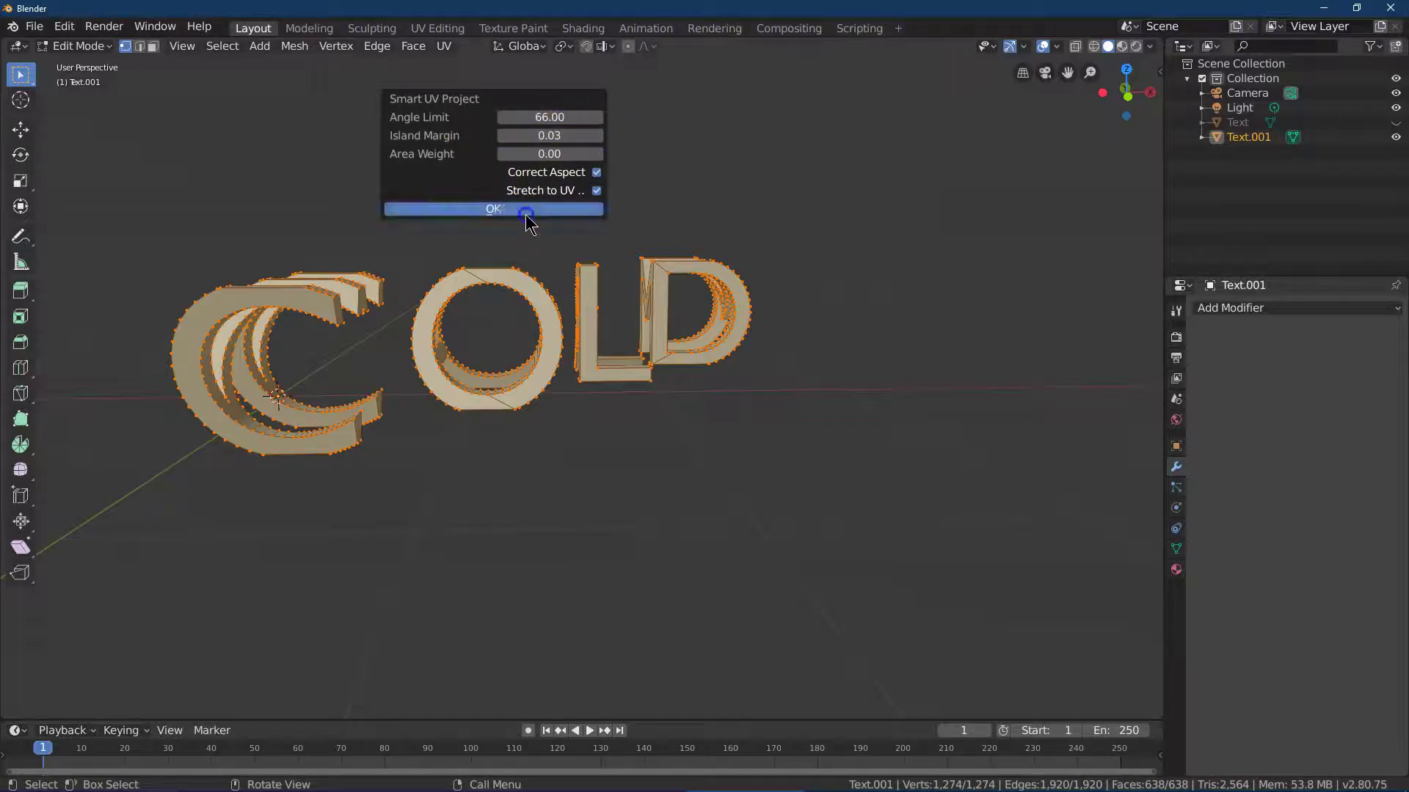
left_click(322, 506)
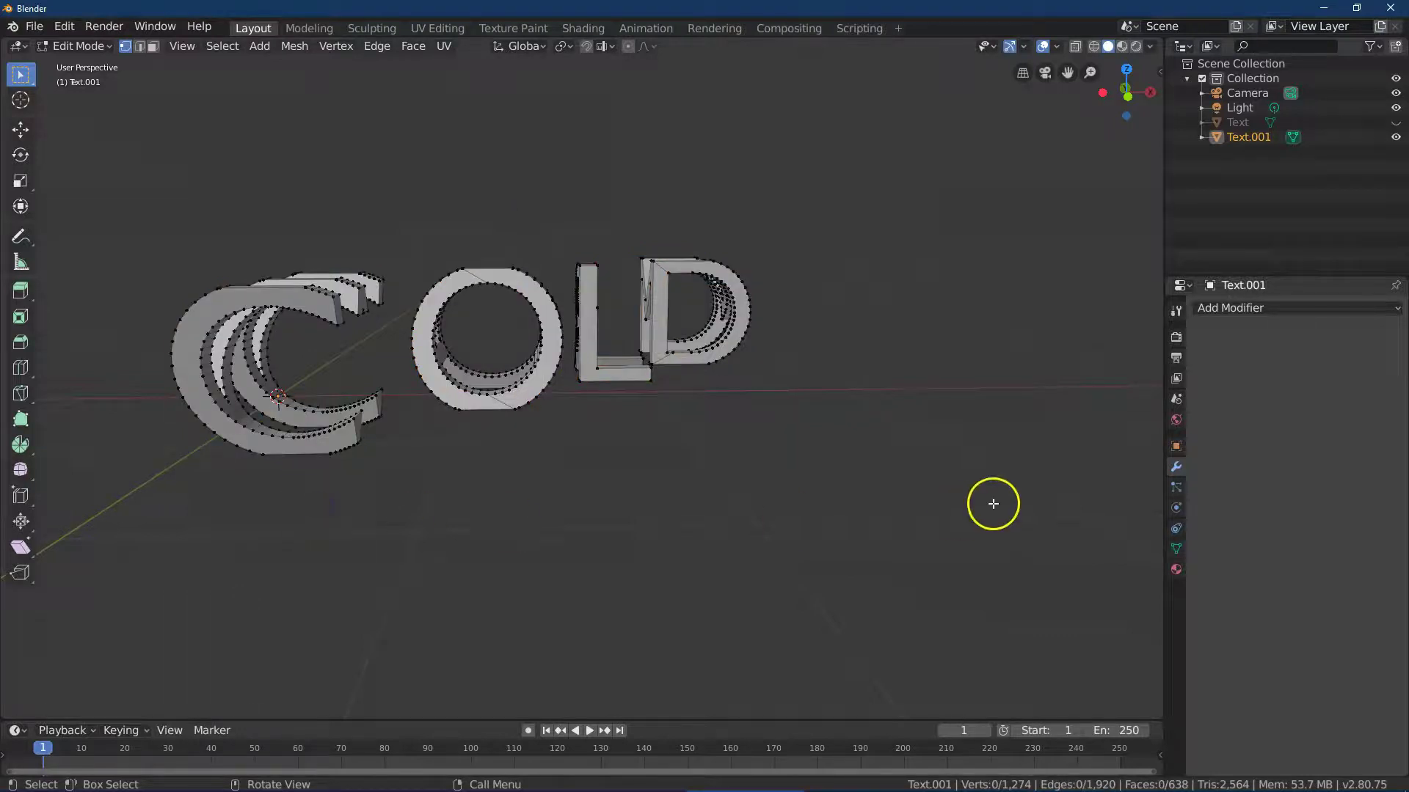
In Texture Paint, add a 1024×1024 Material.002 Base Color slot with a pale lavender fill
left_click(490, 30)
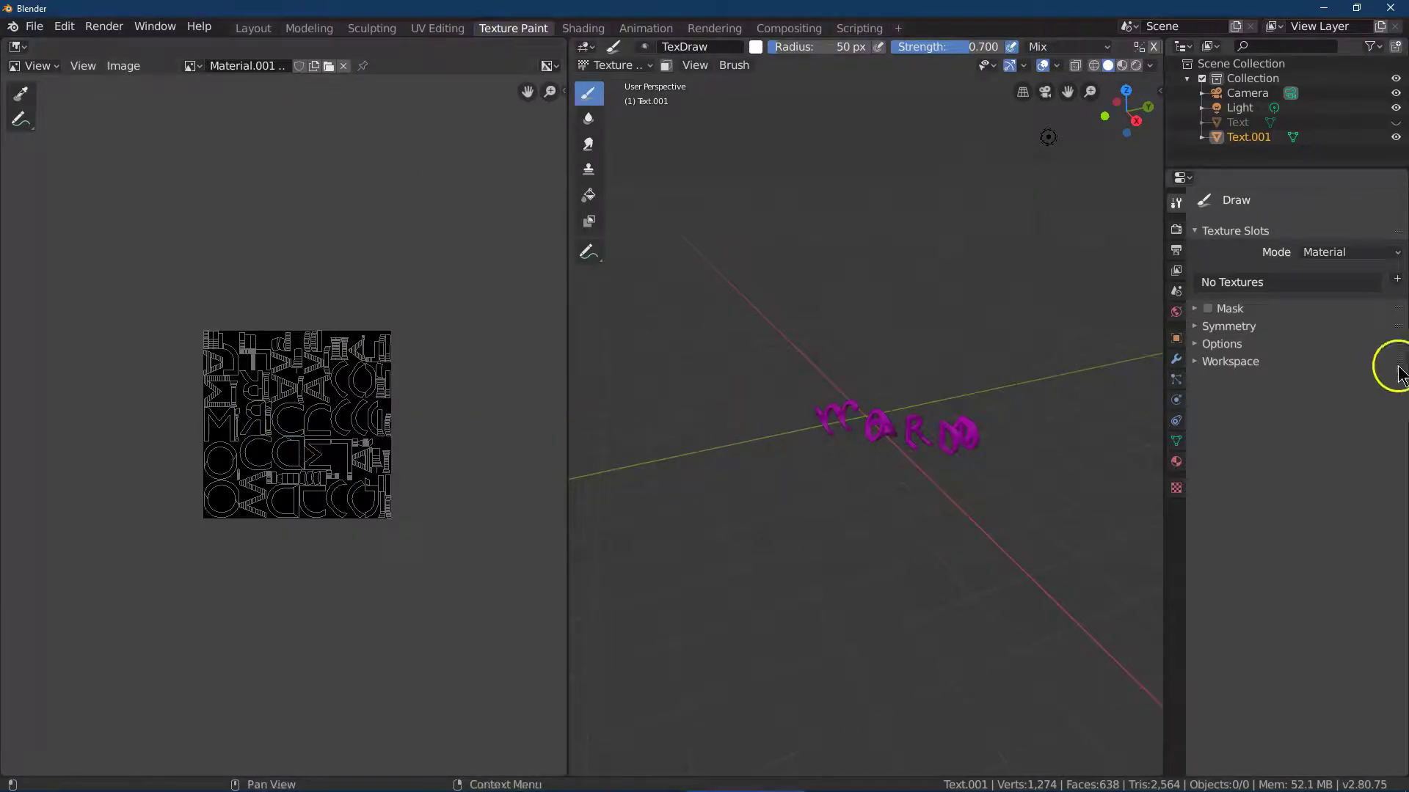
left_click(1397, 282)
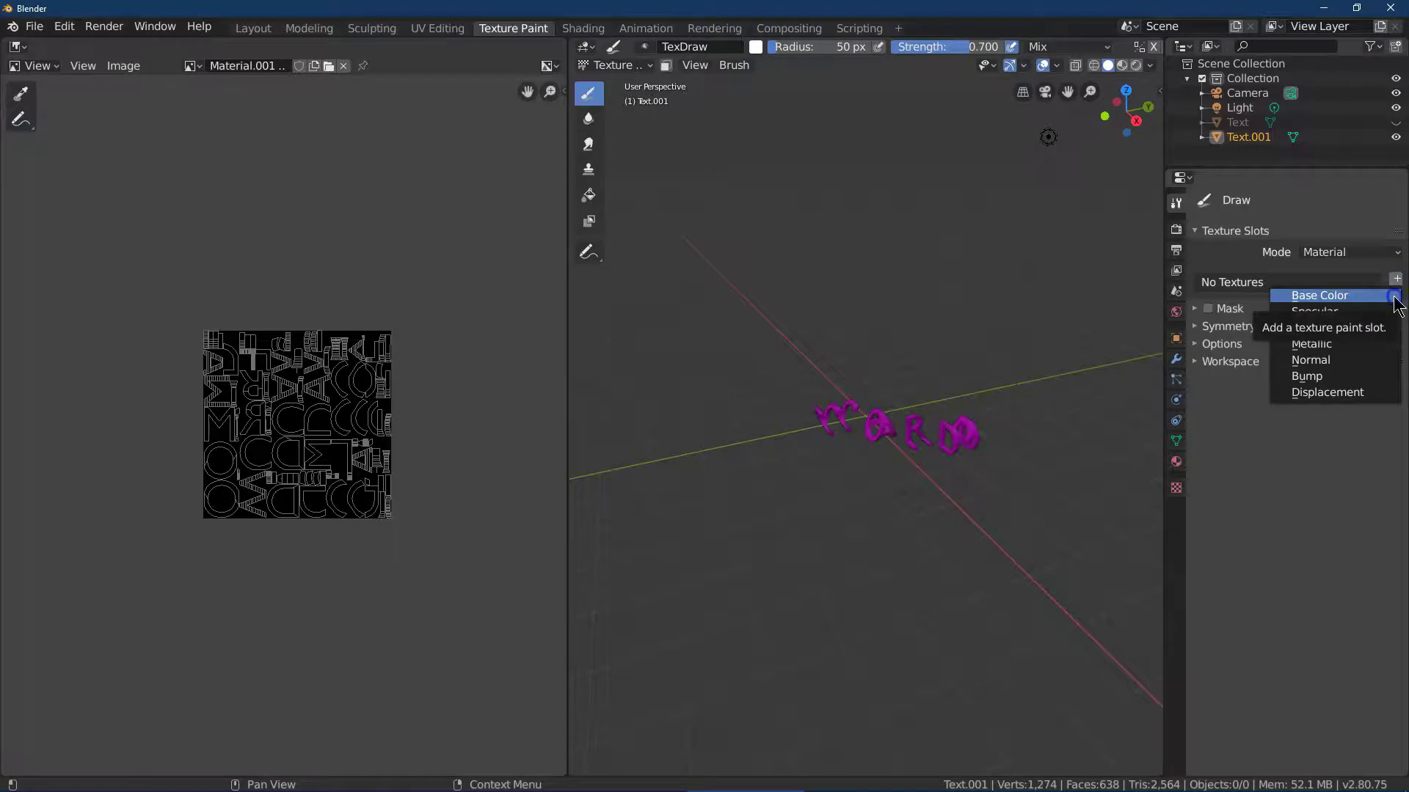
left_click(1394, 297)
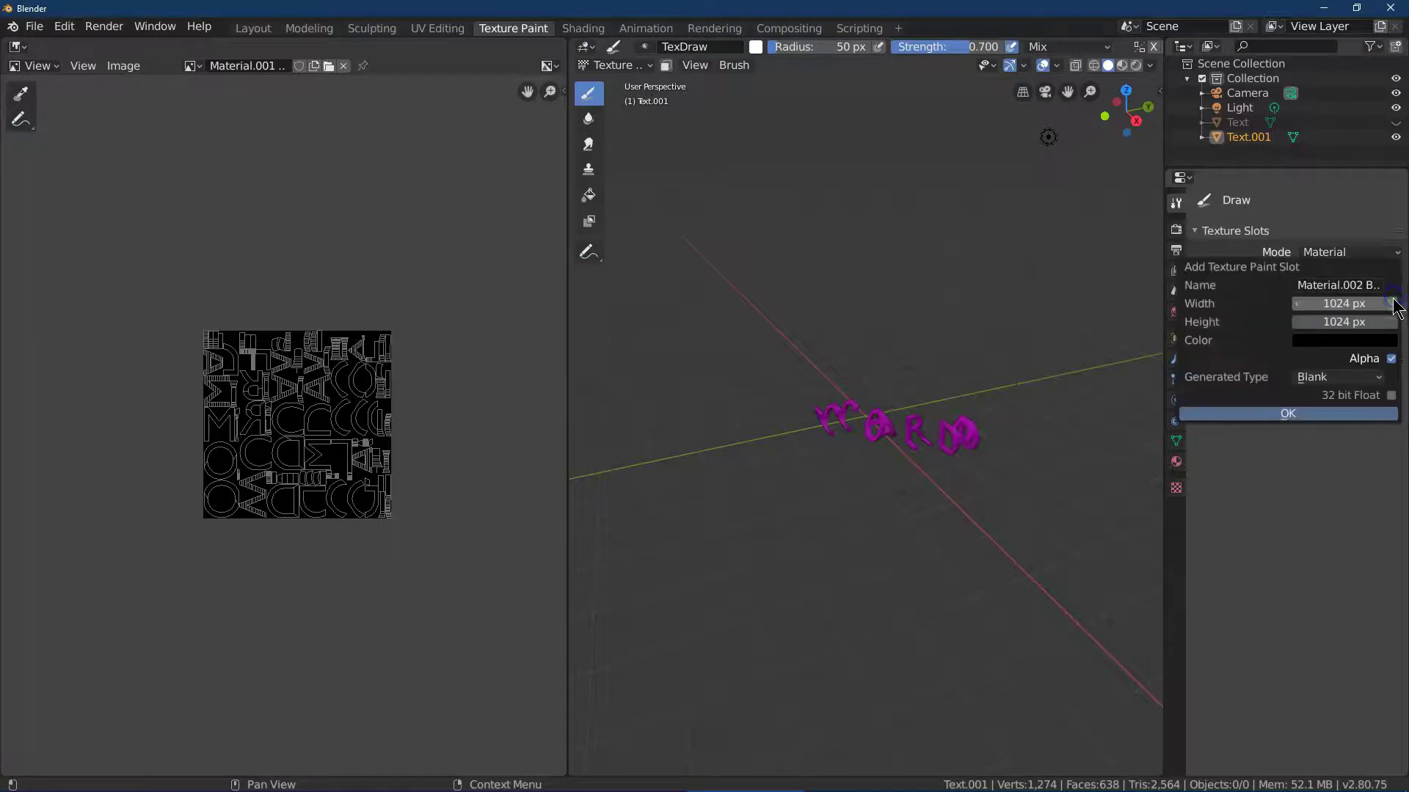
left_click(1348, 341)
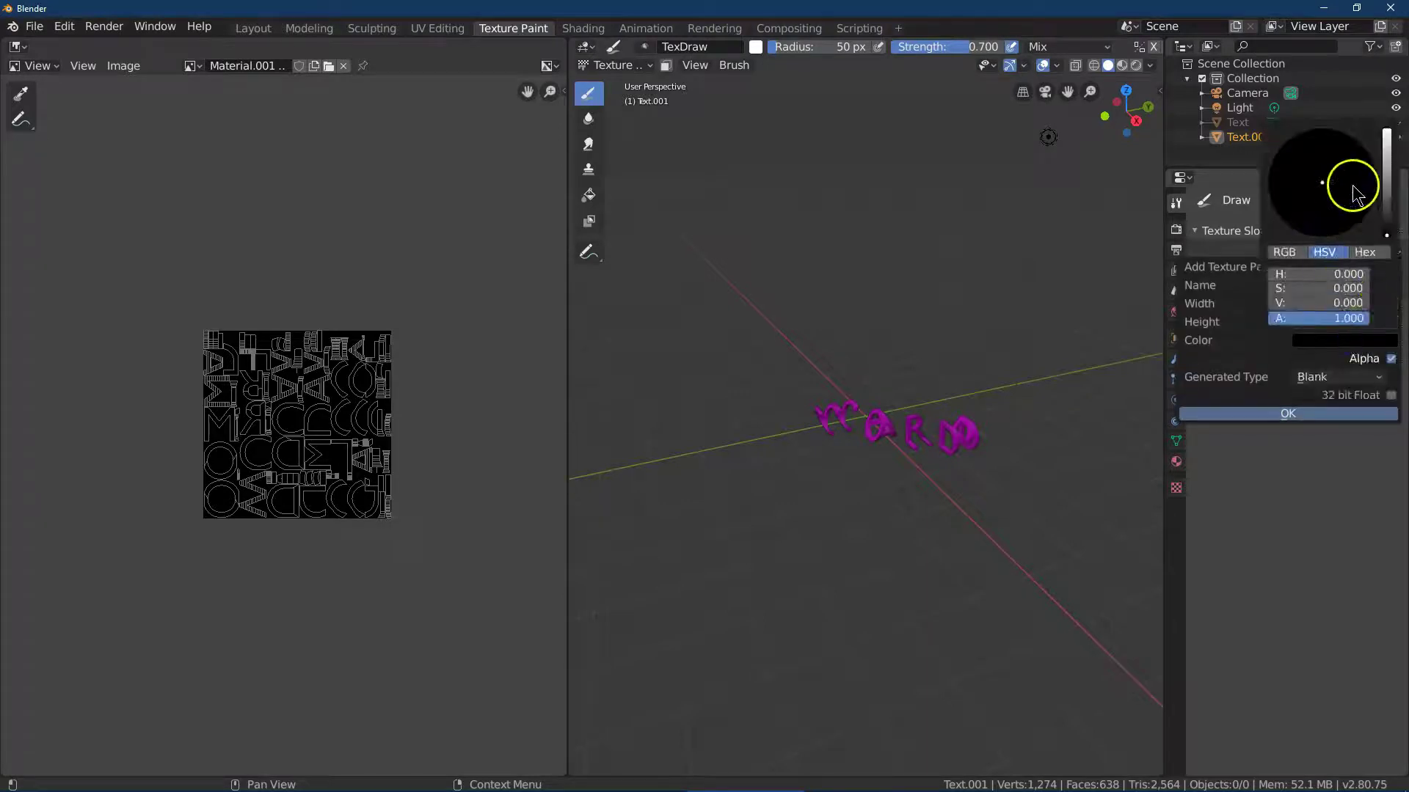
left_click_drag(1391, 188, 1385, 156)
left_click(1331, 184)
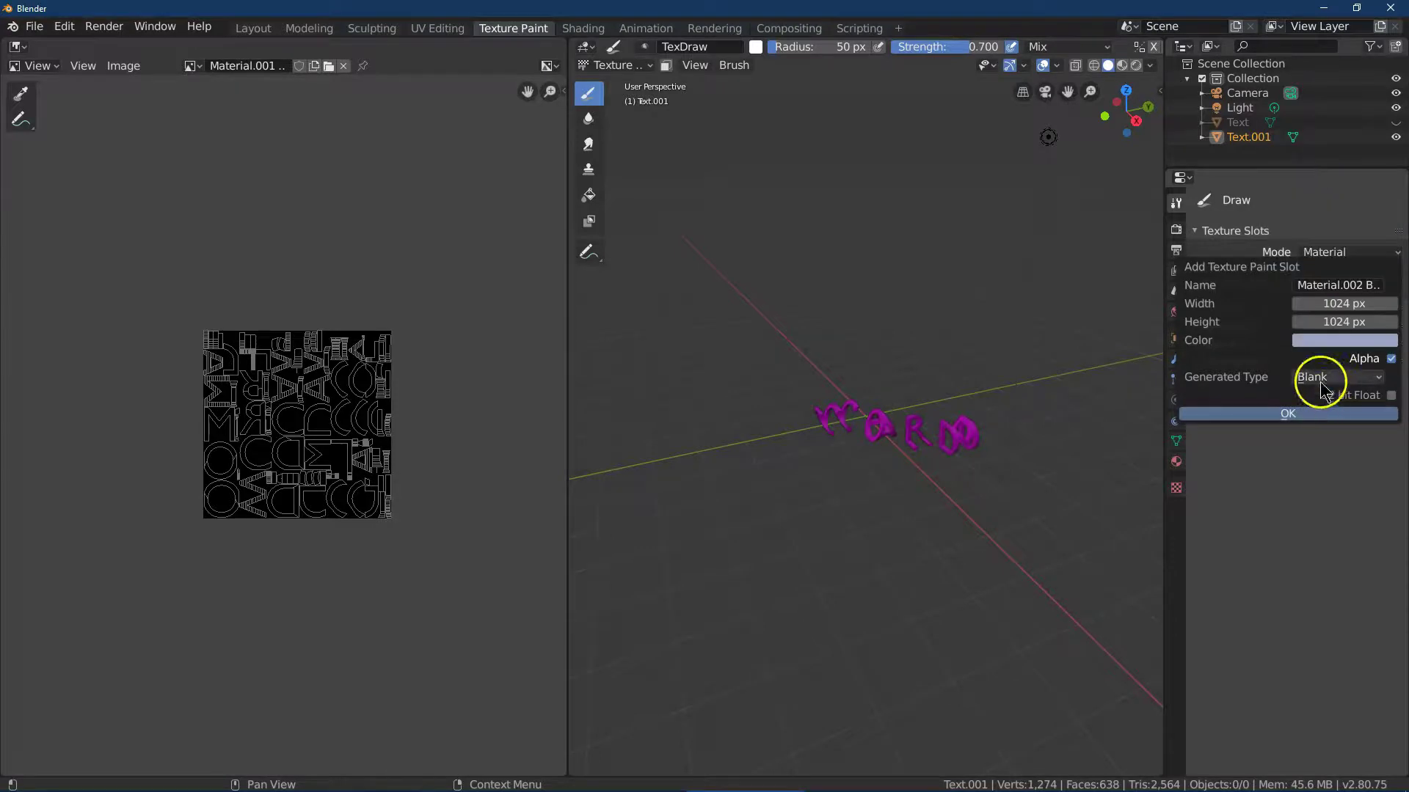
left_click(1312, 416)
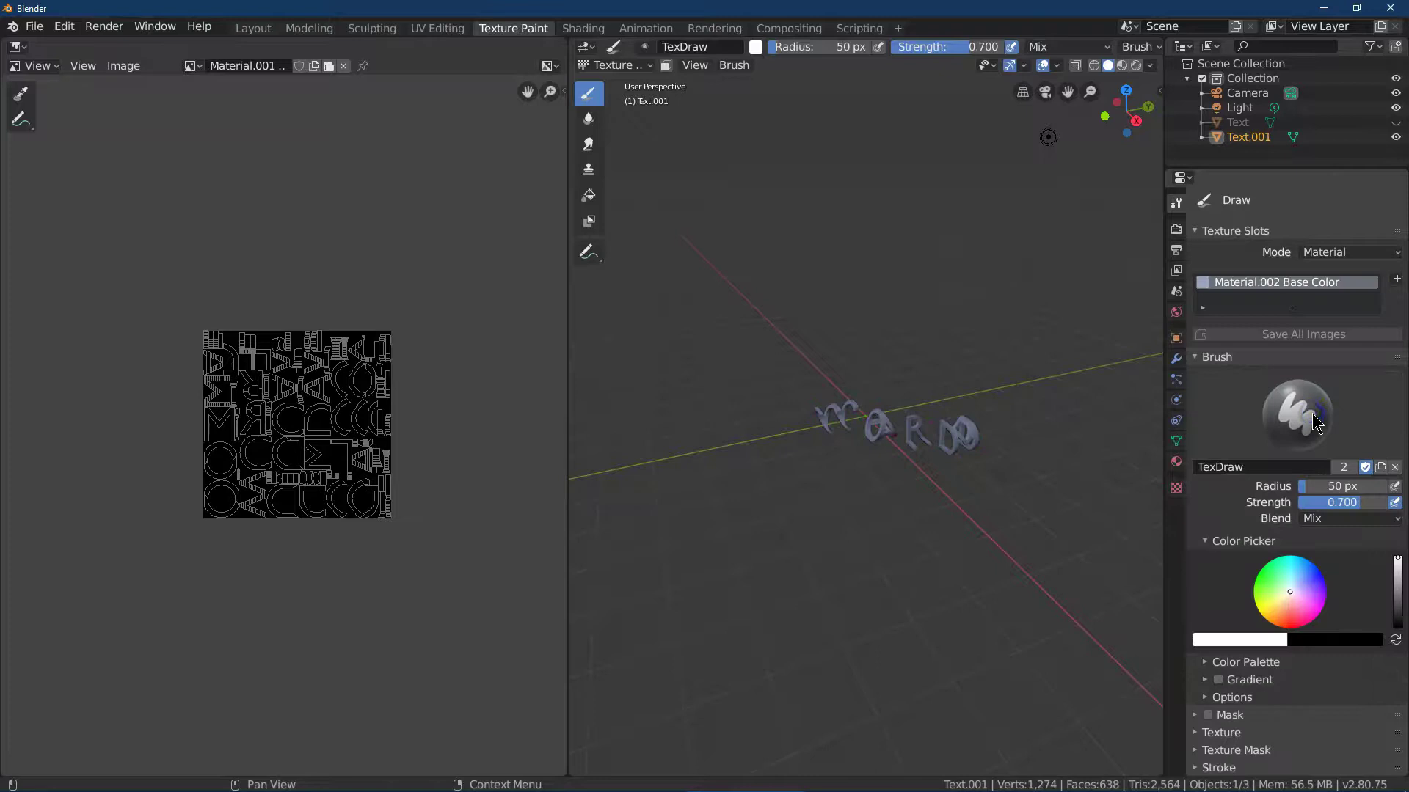
Show the Material.002 Base Color image in the Image Editor in Paint mode
left_click(194, 66)
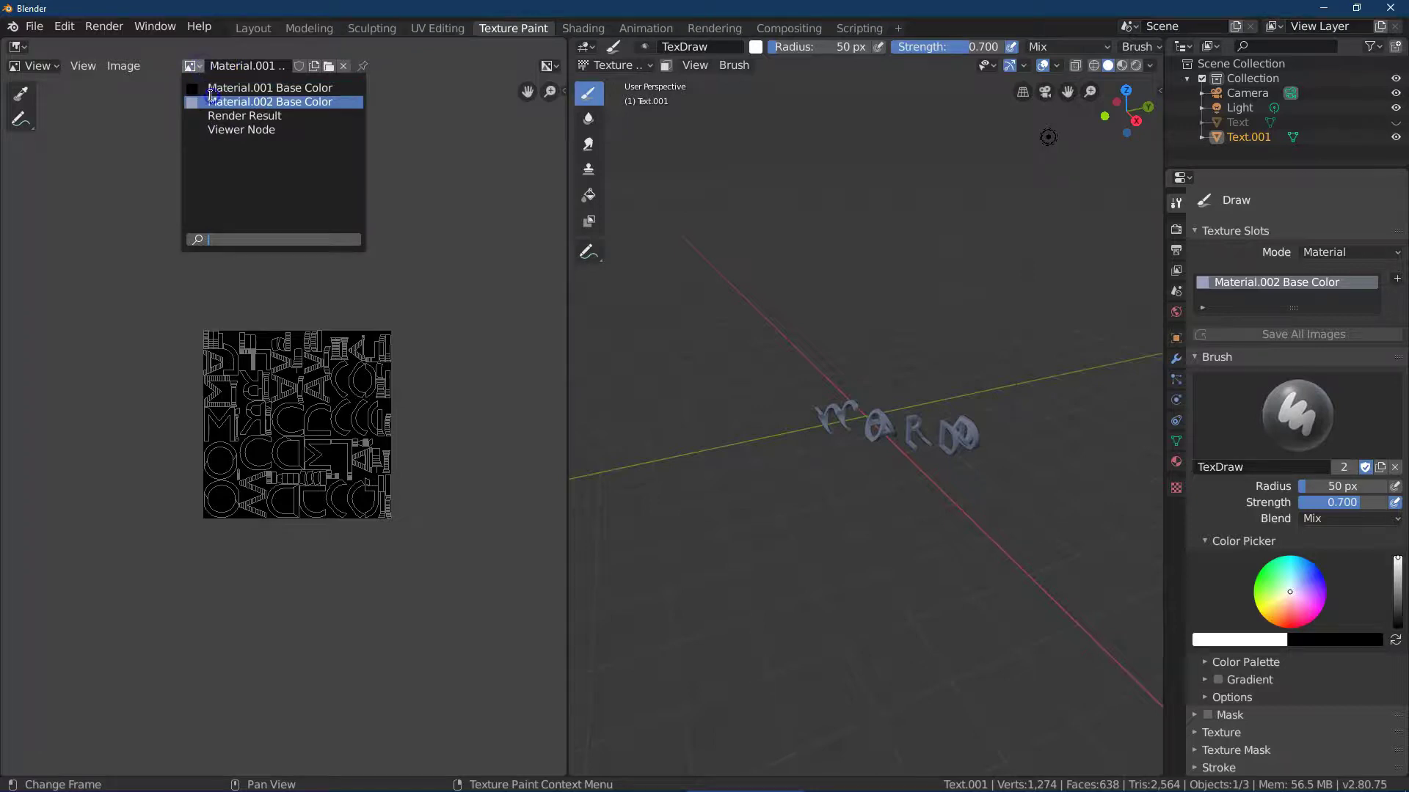
left_click(211, 101)
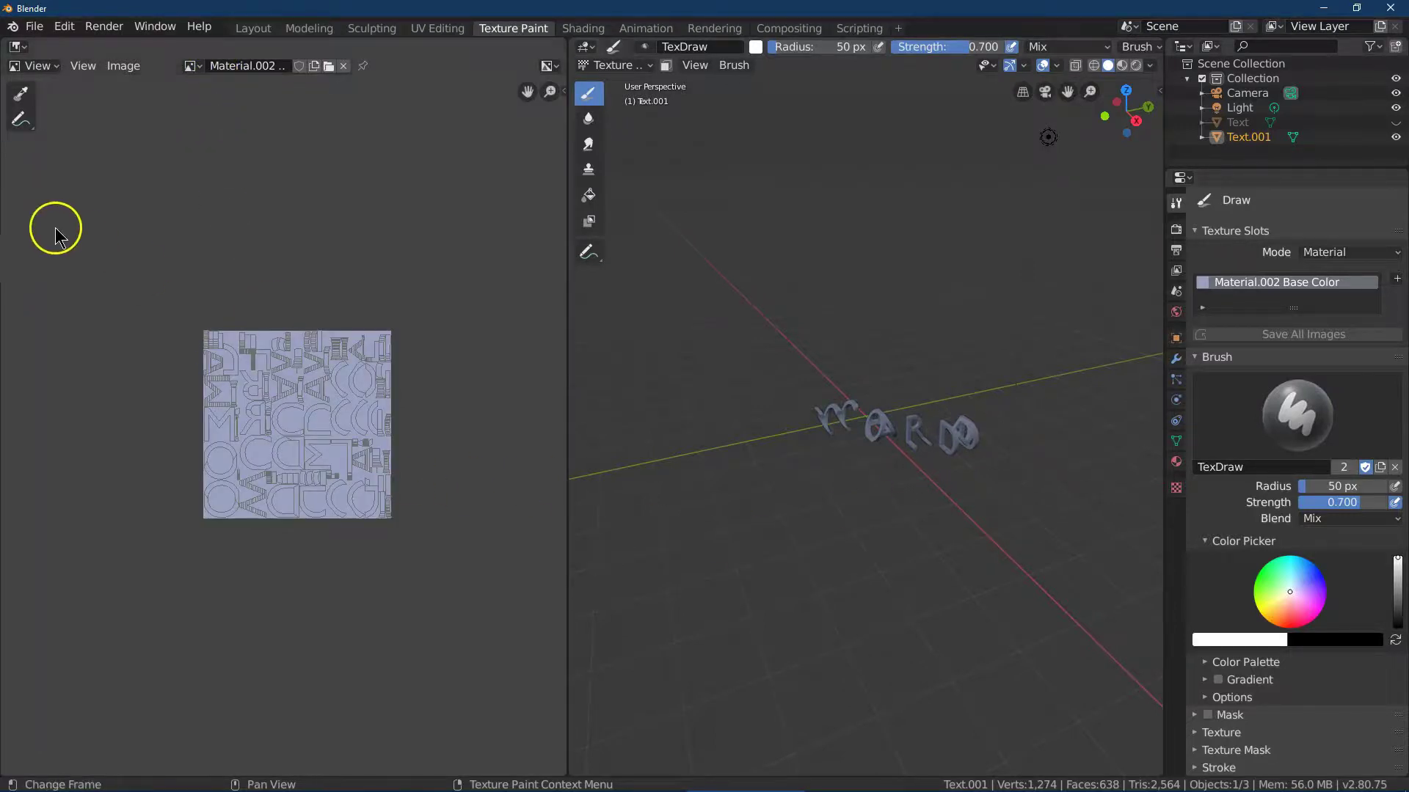
left_click(30, 67)
left_click(38, 89)
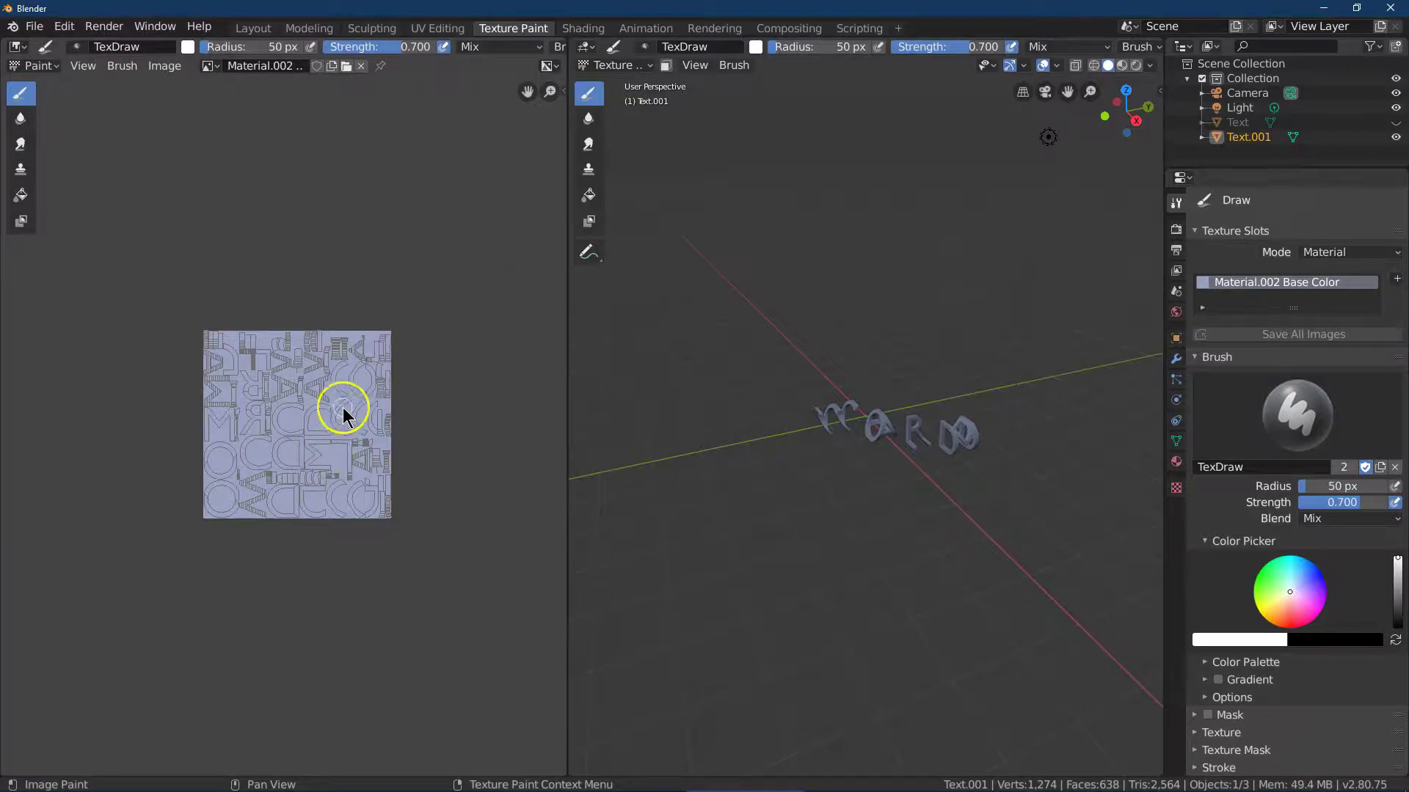
Paint a white crescent and a looping blue stroke, then view COLD head-on
left_click_drag(338, 420, 328, 449)
left_click(1324, 578)
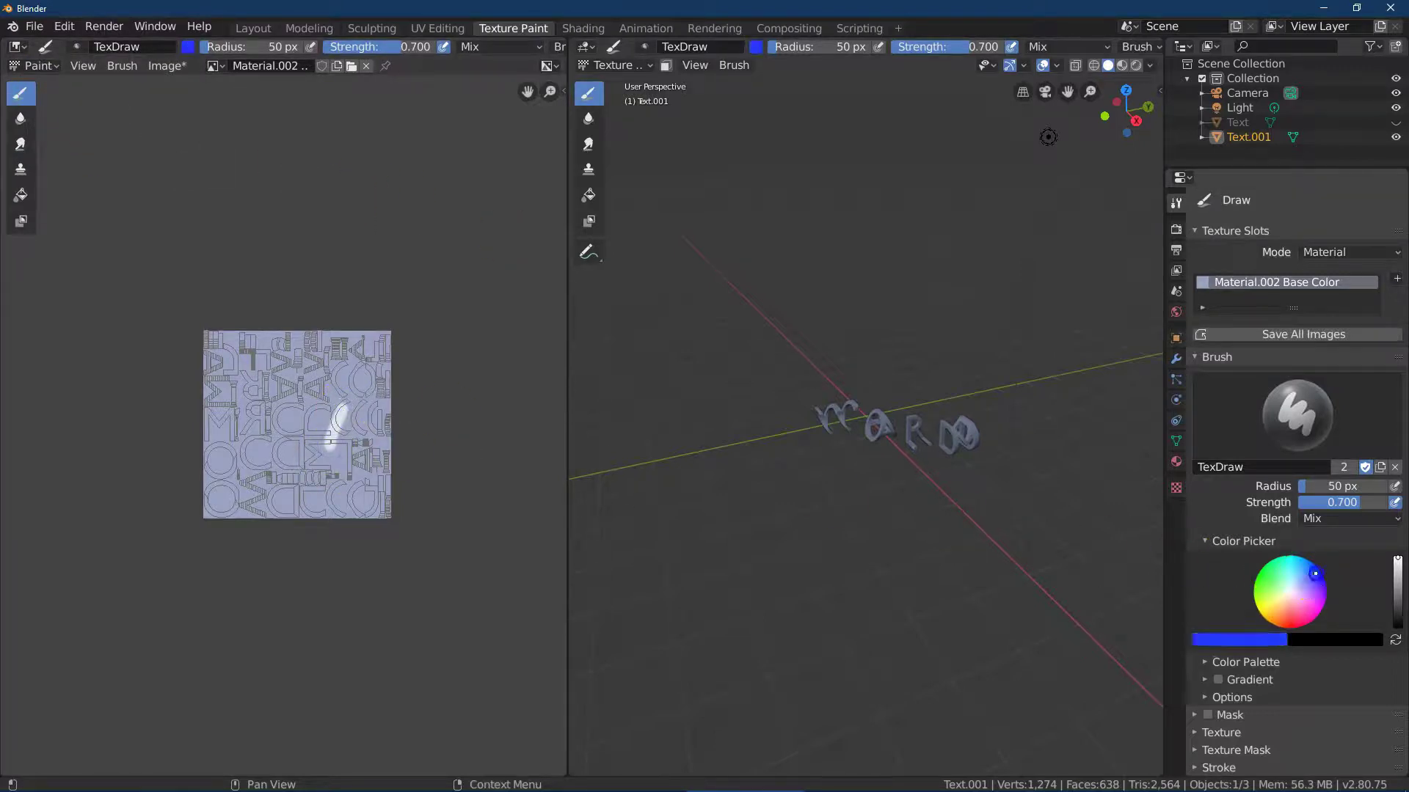
mouse_move(205, 452)
left_mouse_down()
mouse_move(382, 460)
mouse_move(337, 507)
mouse_move(233, 499)
mouse_move(244, 441)
mouse_move(391, 324)
mouse_move(440, 418)
mouse_move(337, 313)
mouse_move(639, 396)
mouse_move(992, 210)
left_mouse_up()
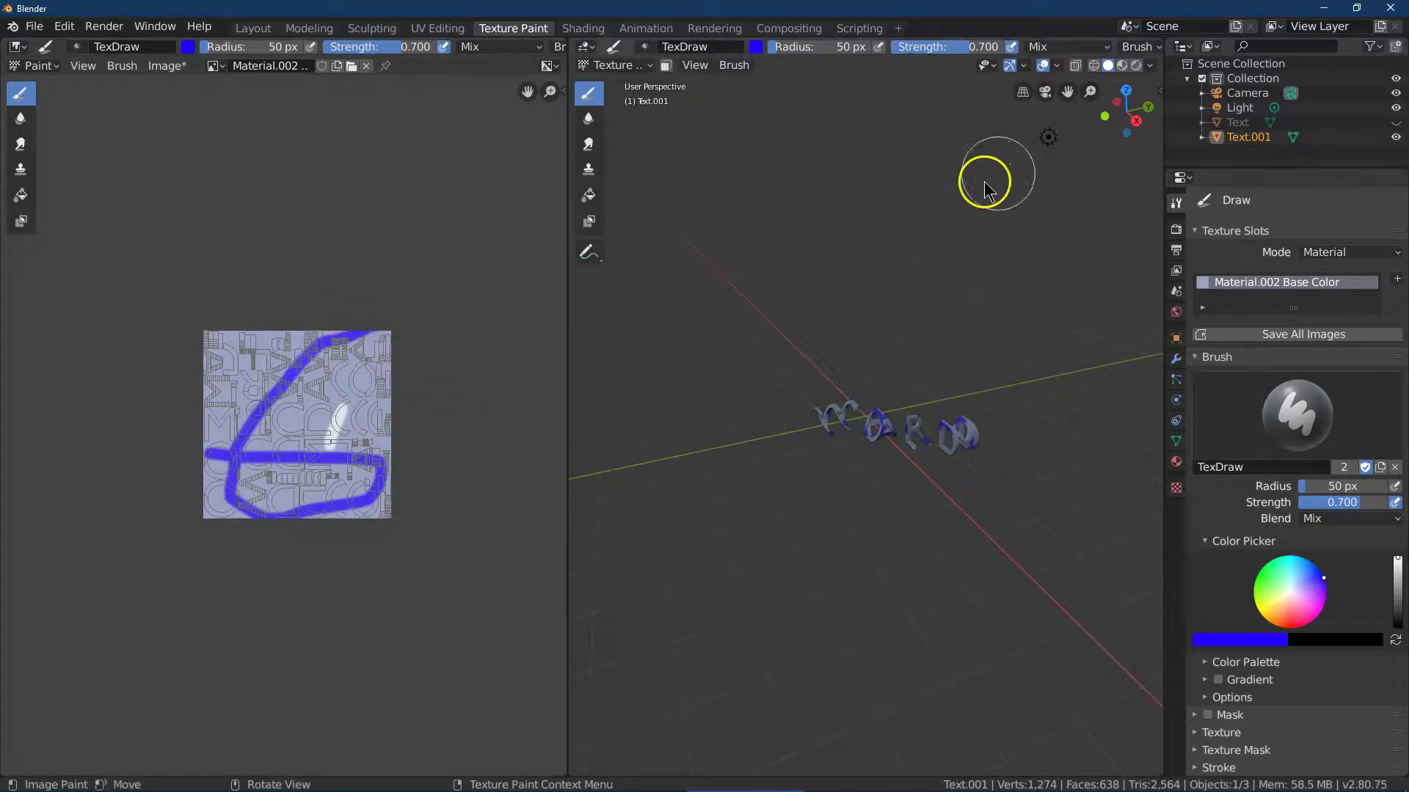
left_click_drag(1126, 116, 1137, 82)
left_click_drag(660, 80, 655, 74)
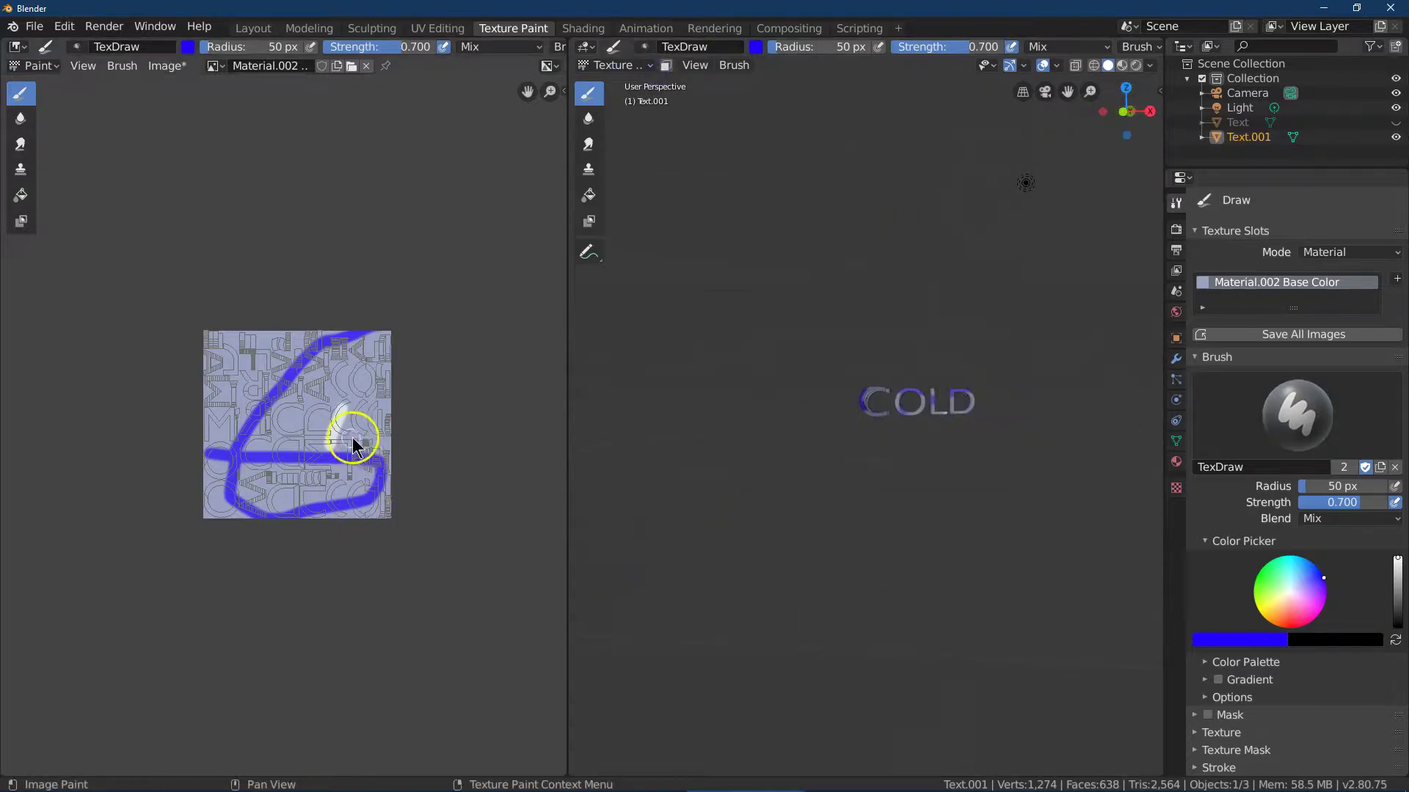
Set the brush colour to red, then orbit and zoom to the M of WARM
left_click(1293, 613)
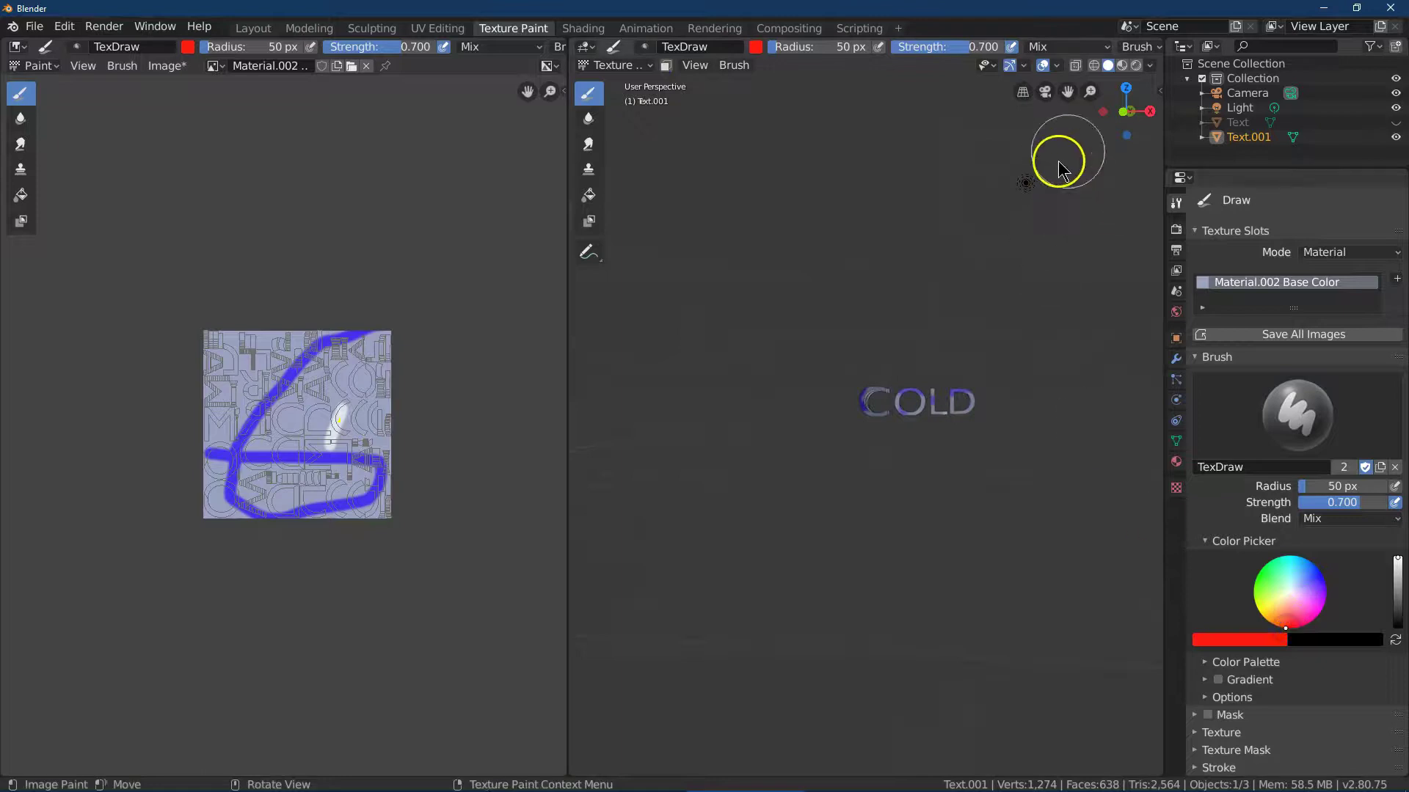
left_click(1129, 111)
left_click_drag(1122, 114, 689, 113)
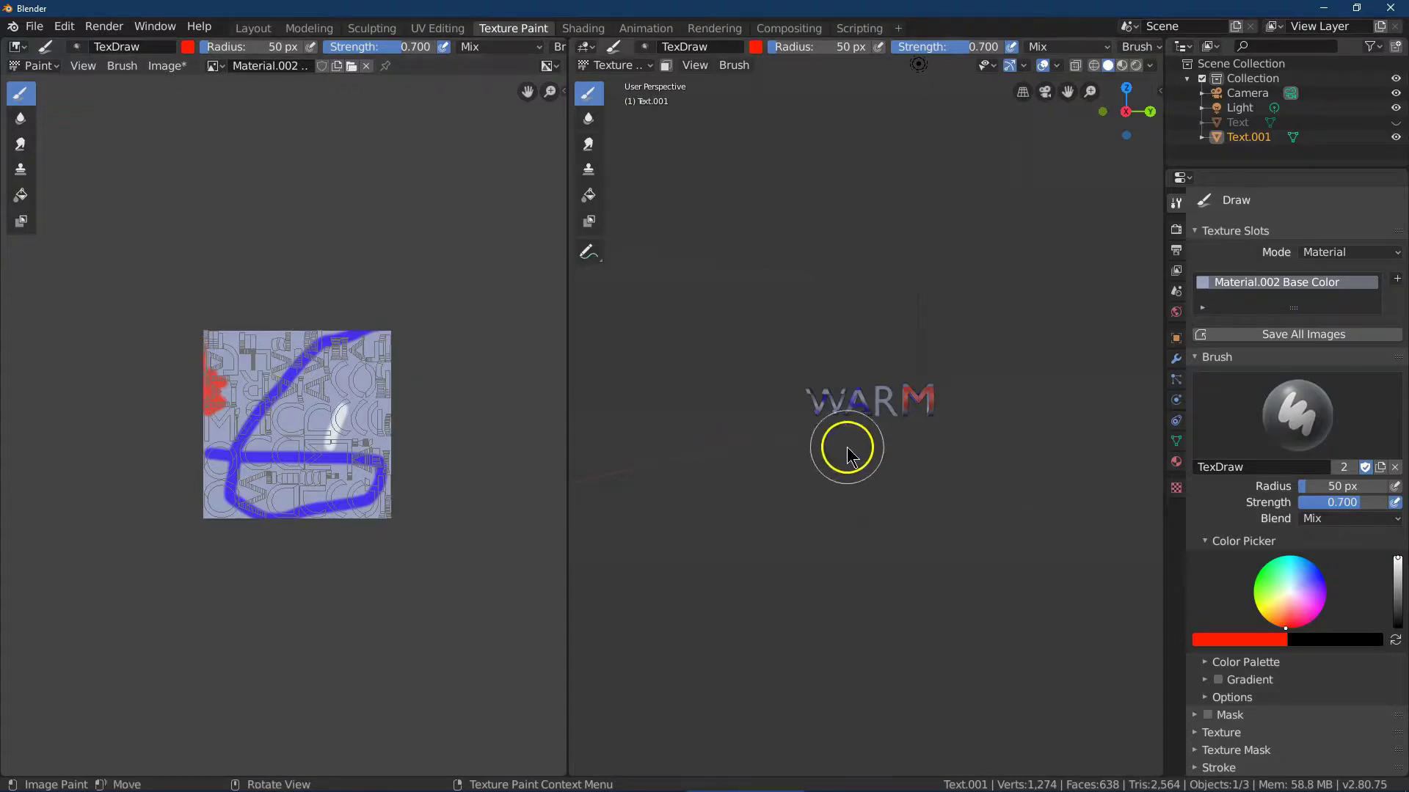
scroll(855, 419, "up", 5)
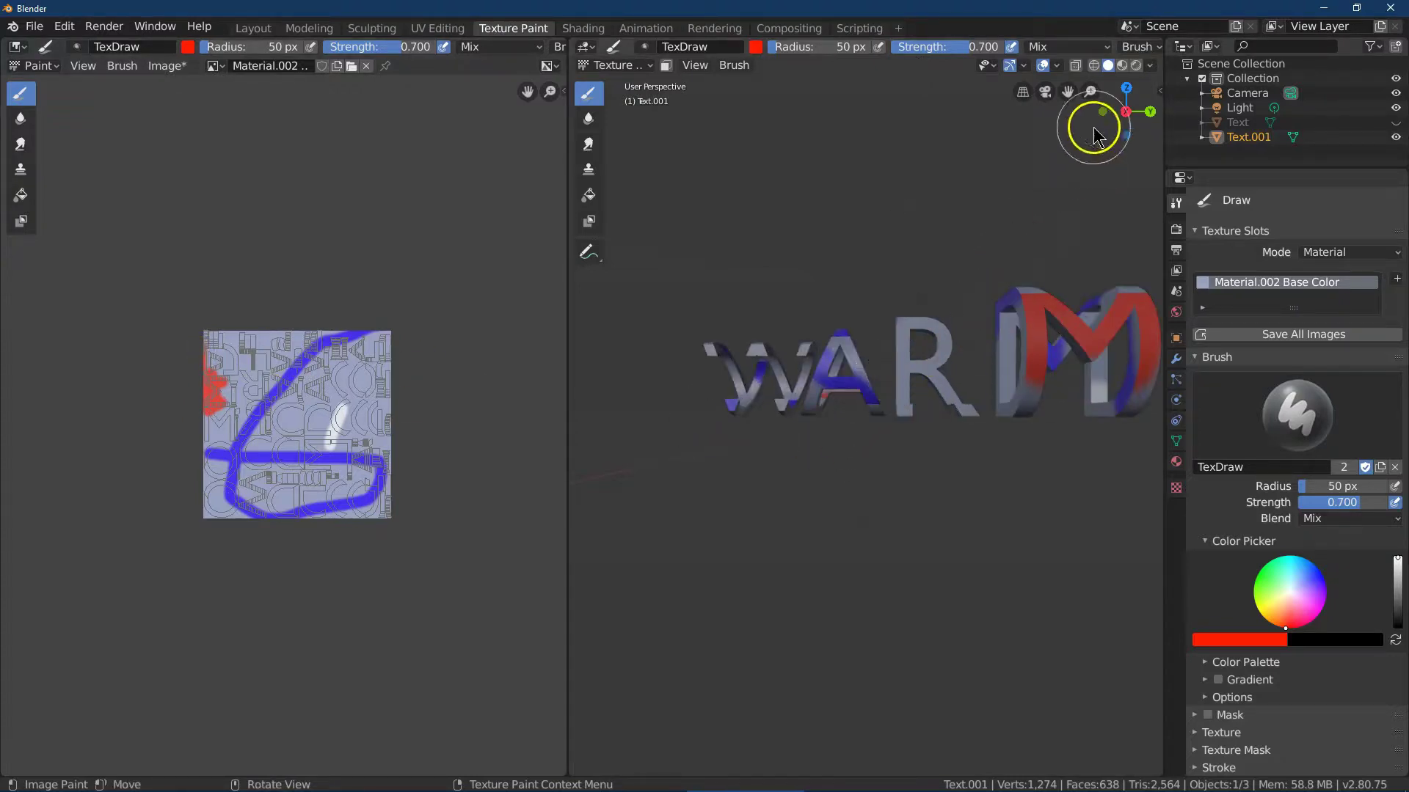
left_click_drag(1155, 115, 1072, 101)
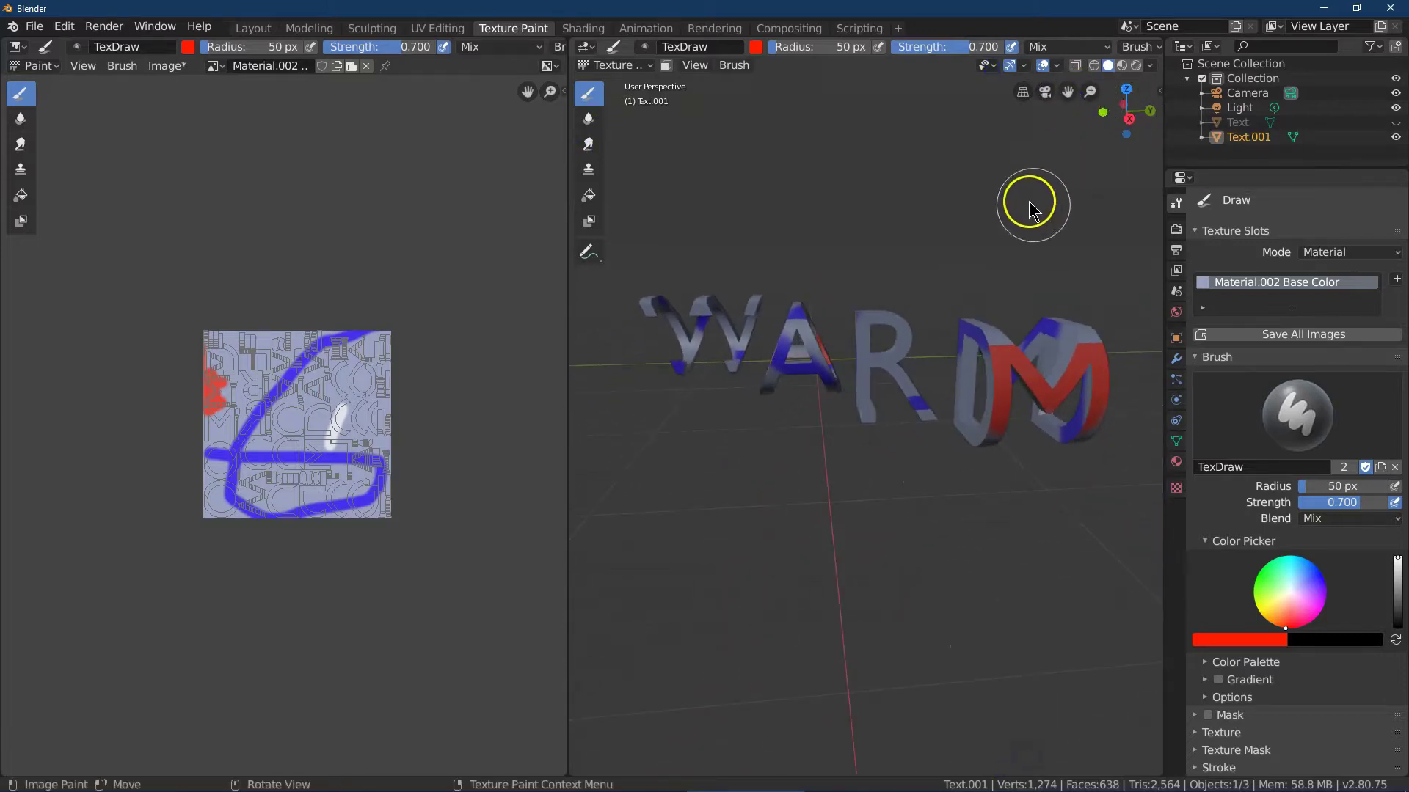